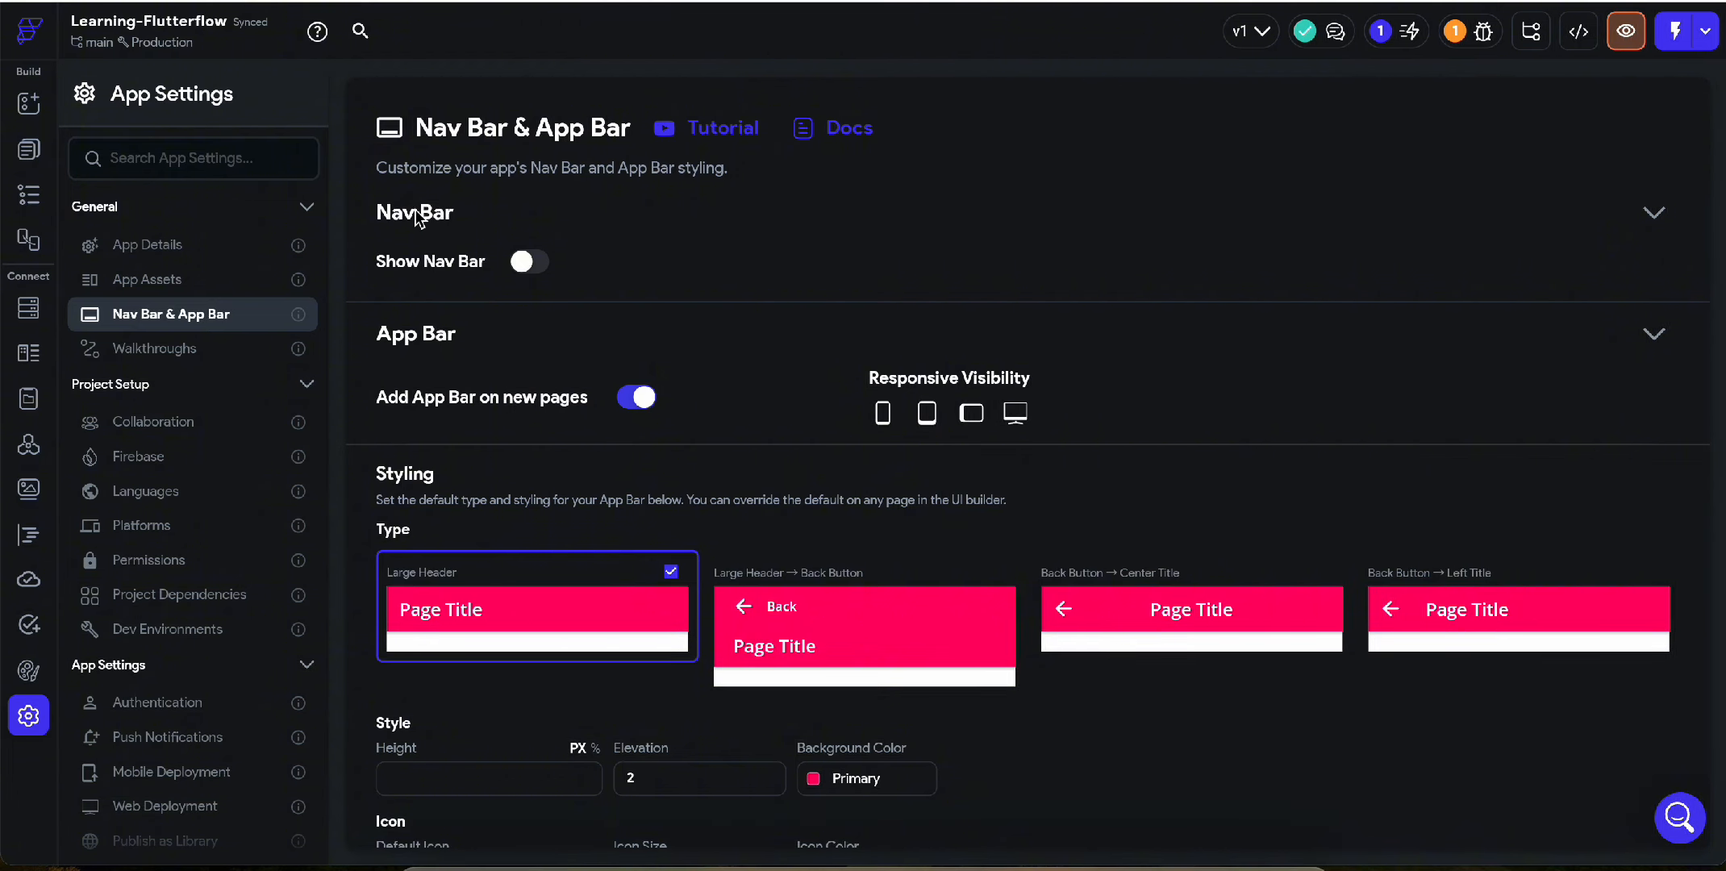
- Examine the default app bar types and styling in the project's Nav Bar & App Bar settings
{"action": "scroll", "coordinate": [532, 396], "scroll_direction": "down", "scroll_amount": 2}
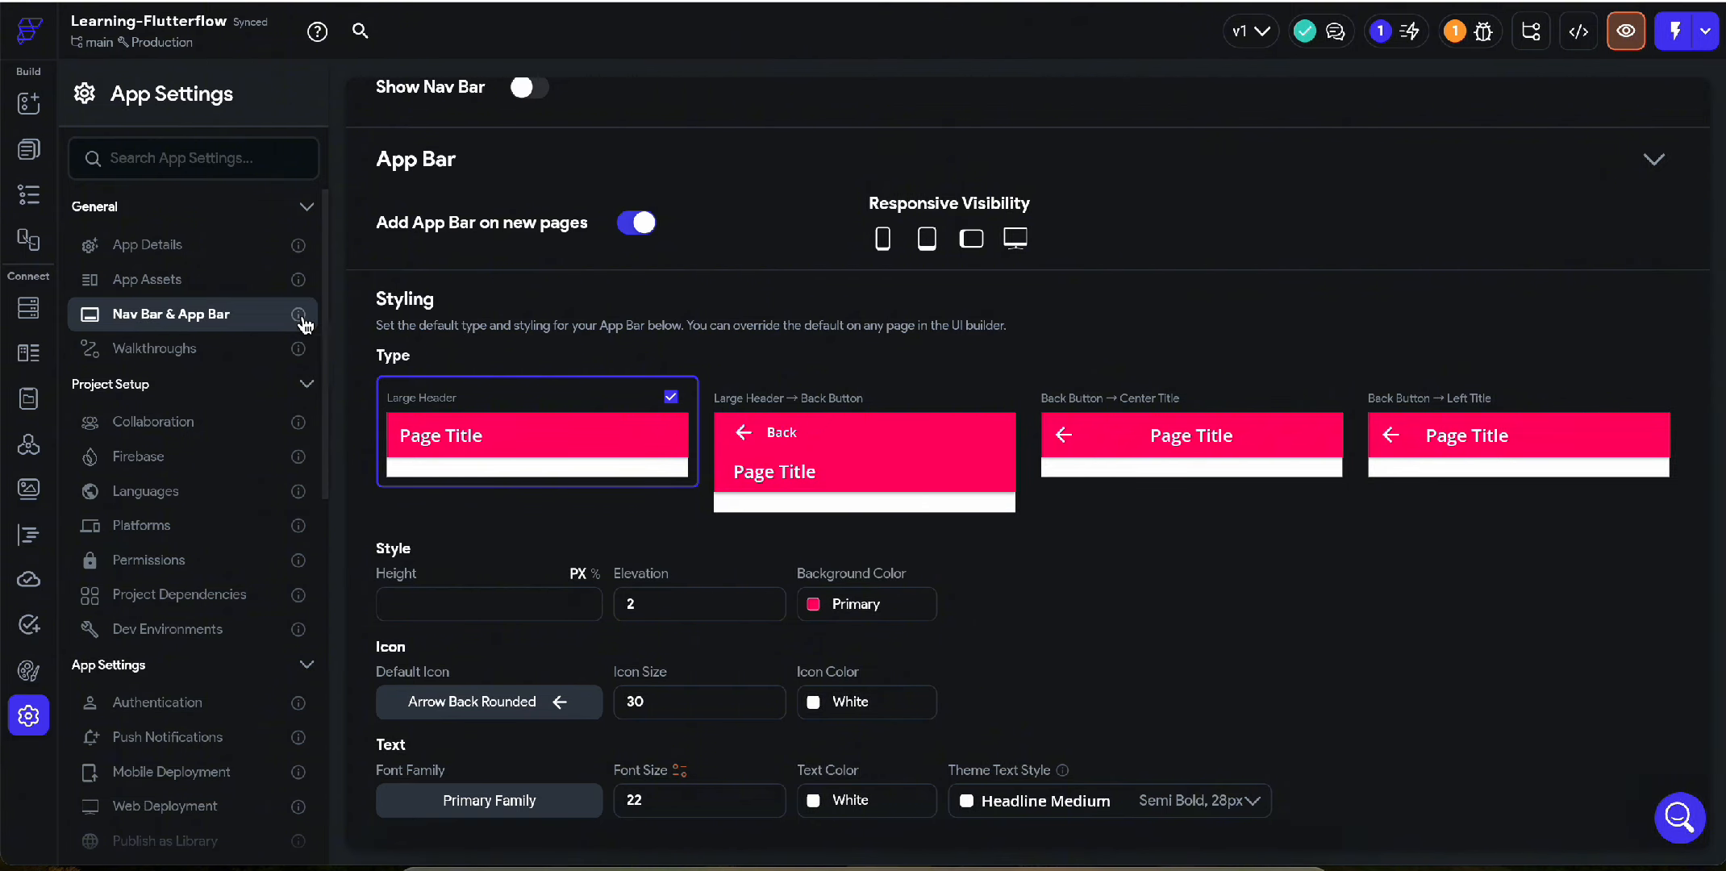
{"action": "mouse_move", "coordinate": [300, 317]}
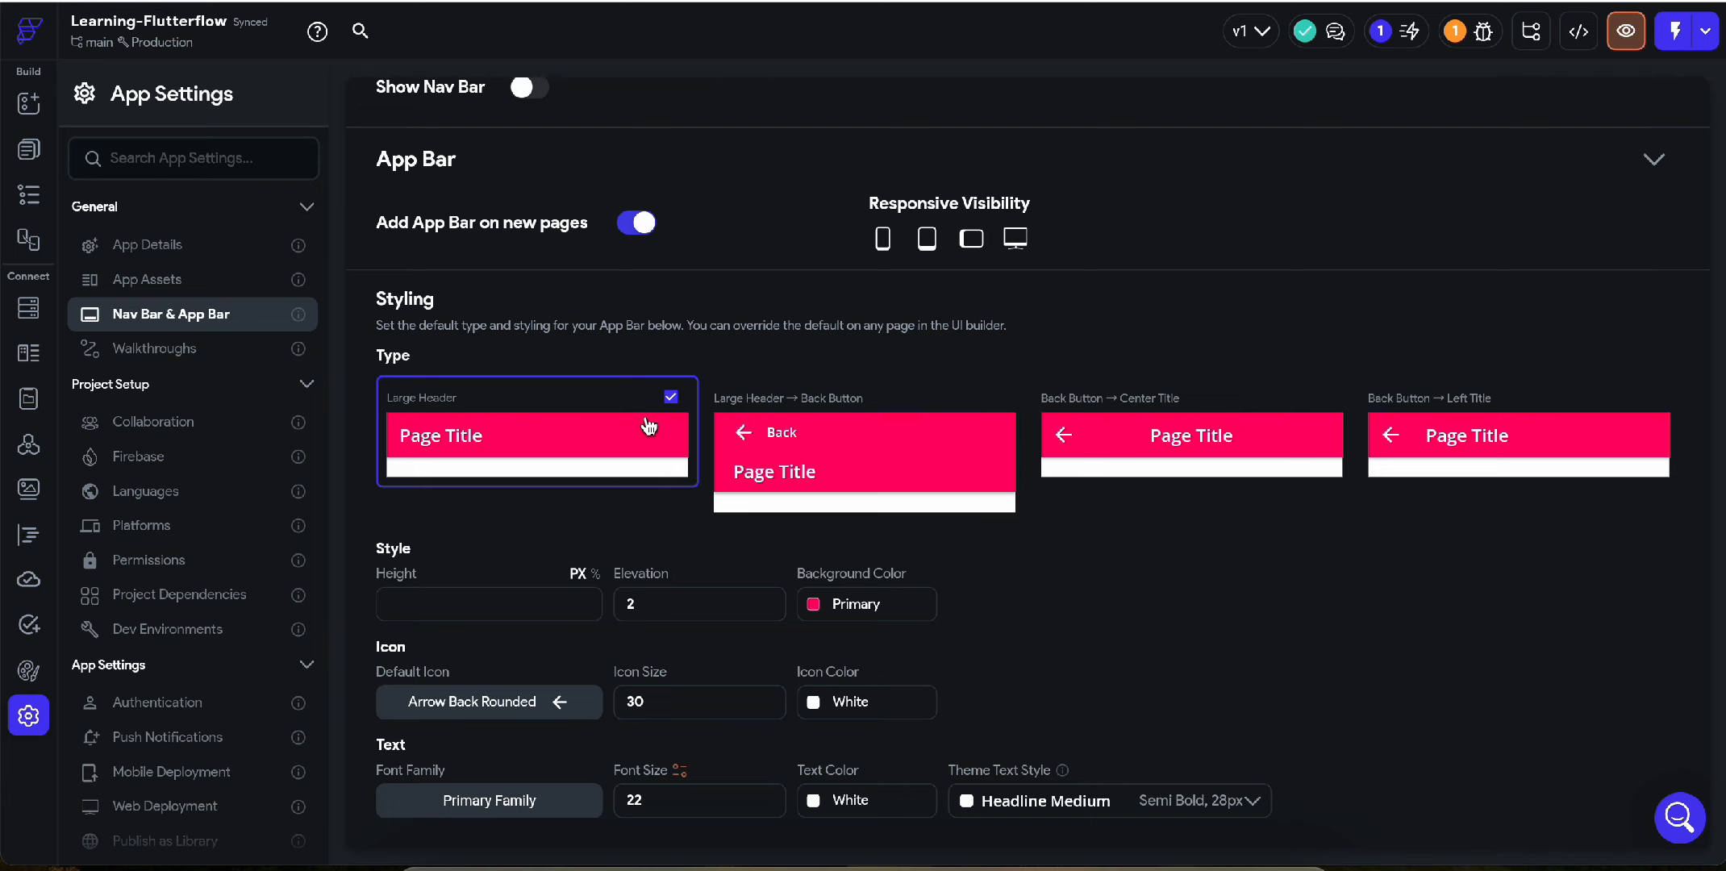
{"action": "left_click", "coordinate": [29, 151]}
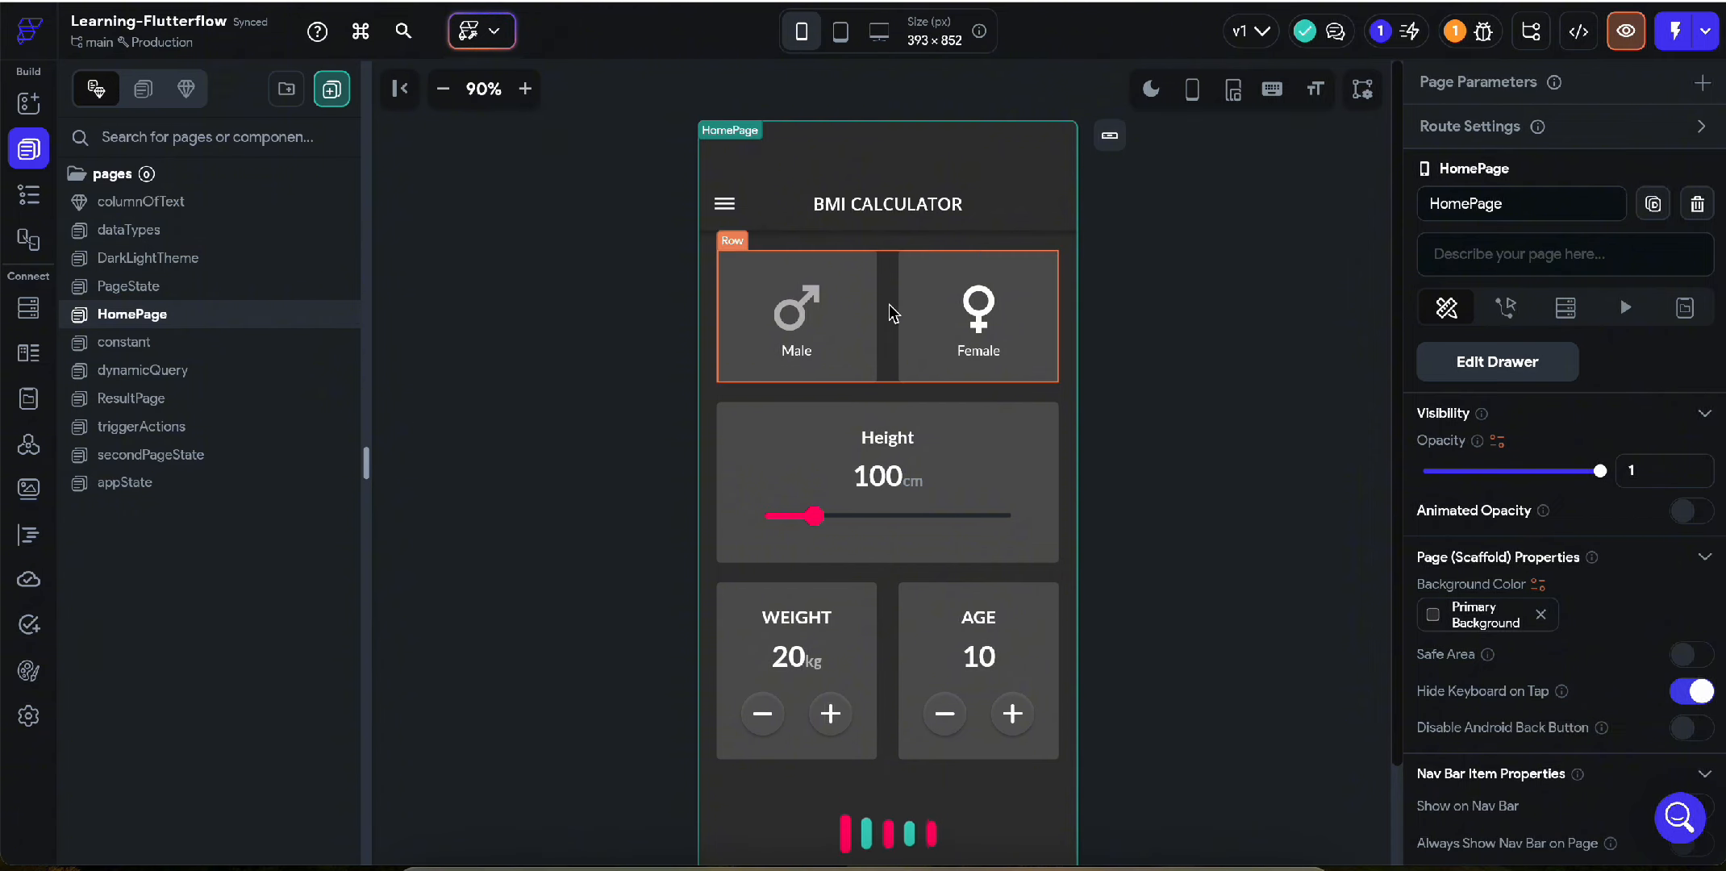
- Try the three back-button app bar styles on HomePage, and apply the Large Header style
{"action": "left_click", "coordinate": [789, 172]}
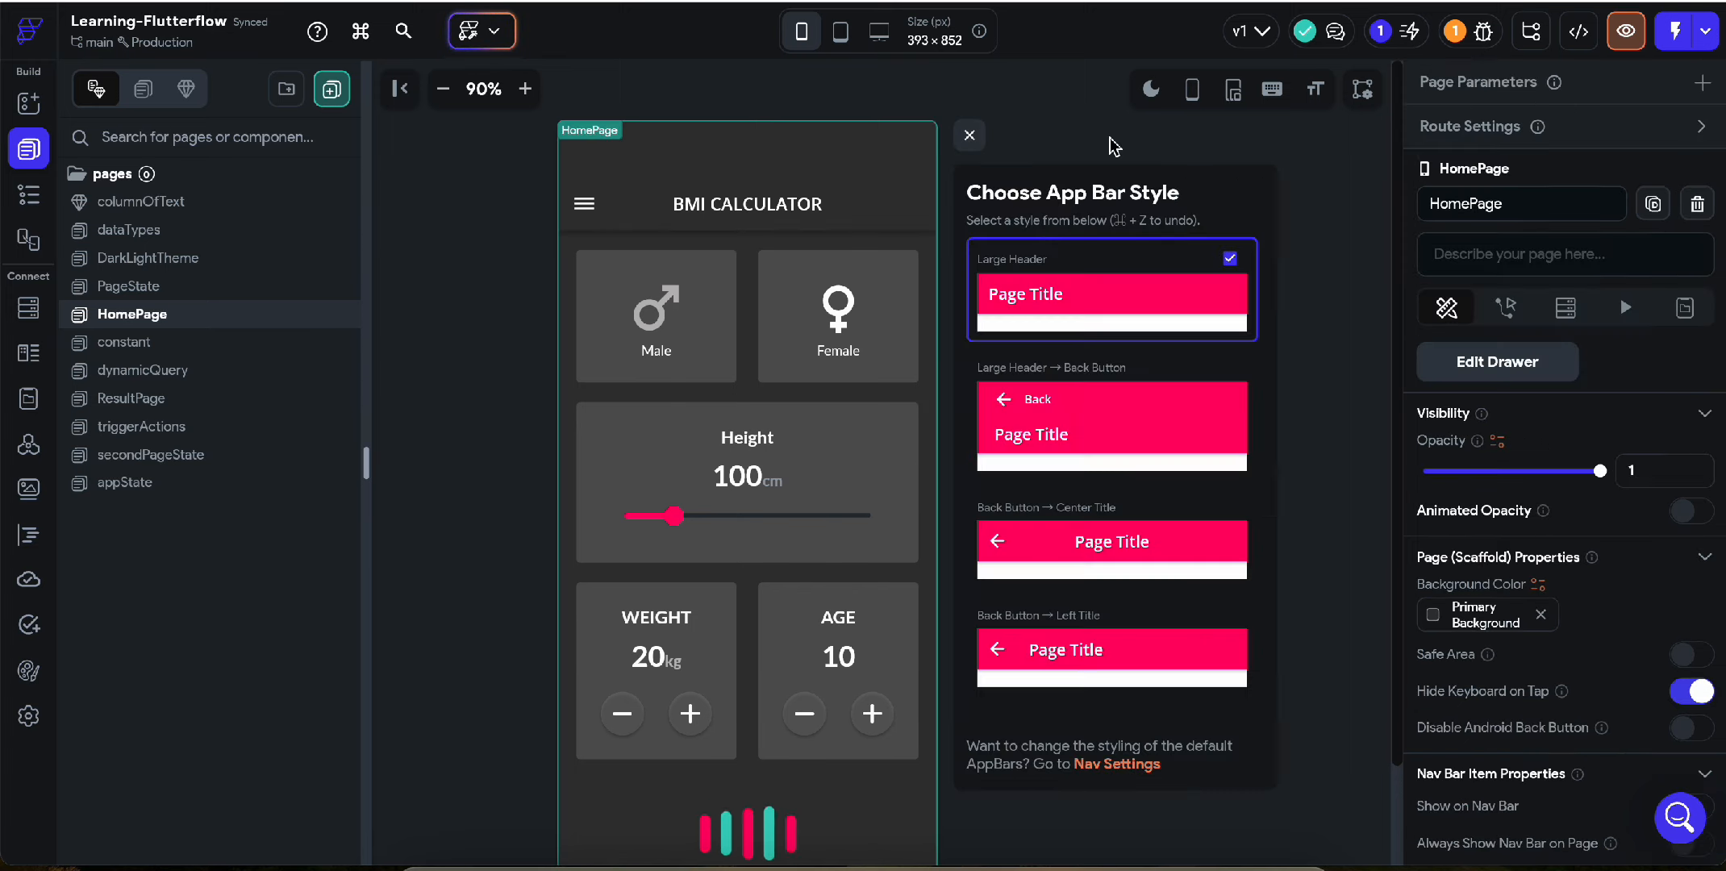
{"action": "left_click", "coordinate": [1109, 135]}
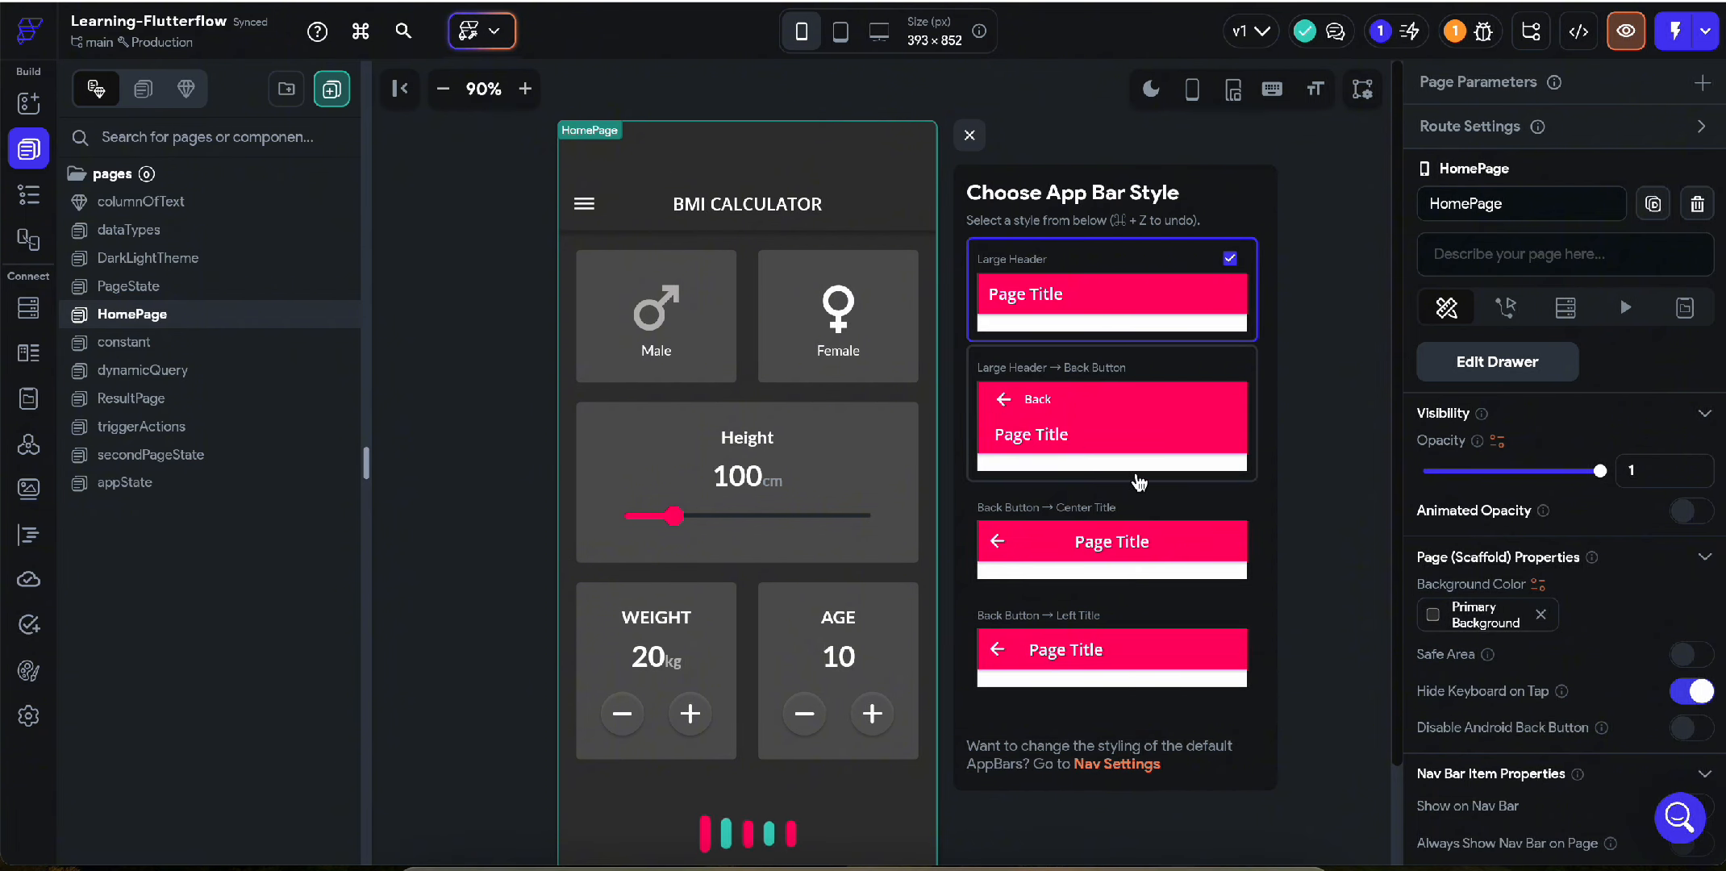
{"action": "left_click", "coordinate": [1139, 471]}
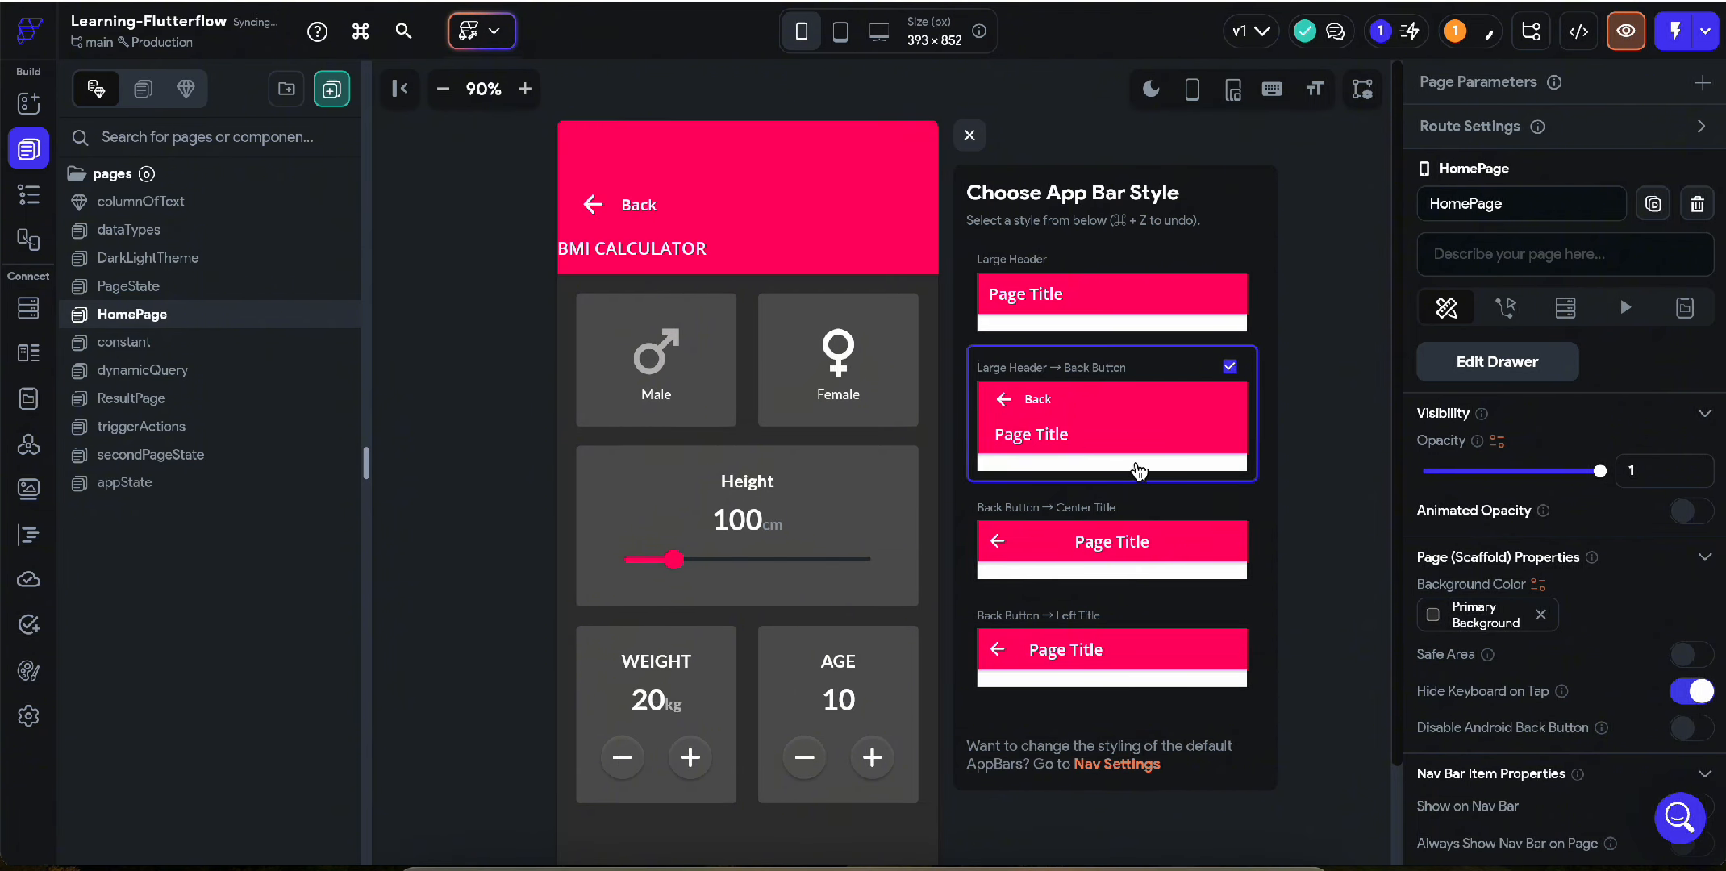
{"action": "left_click", "coordinate": [1086, 530]}
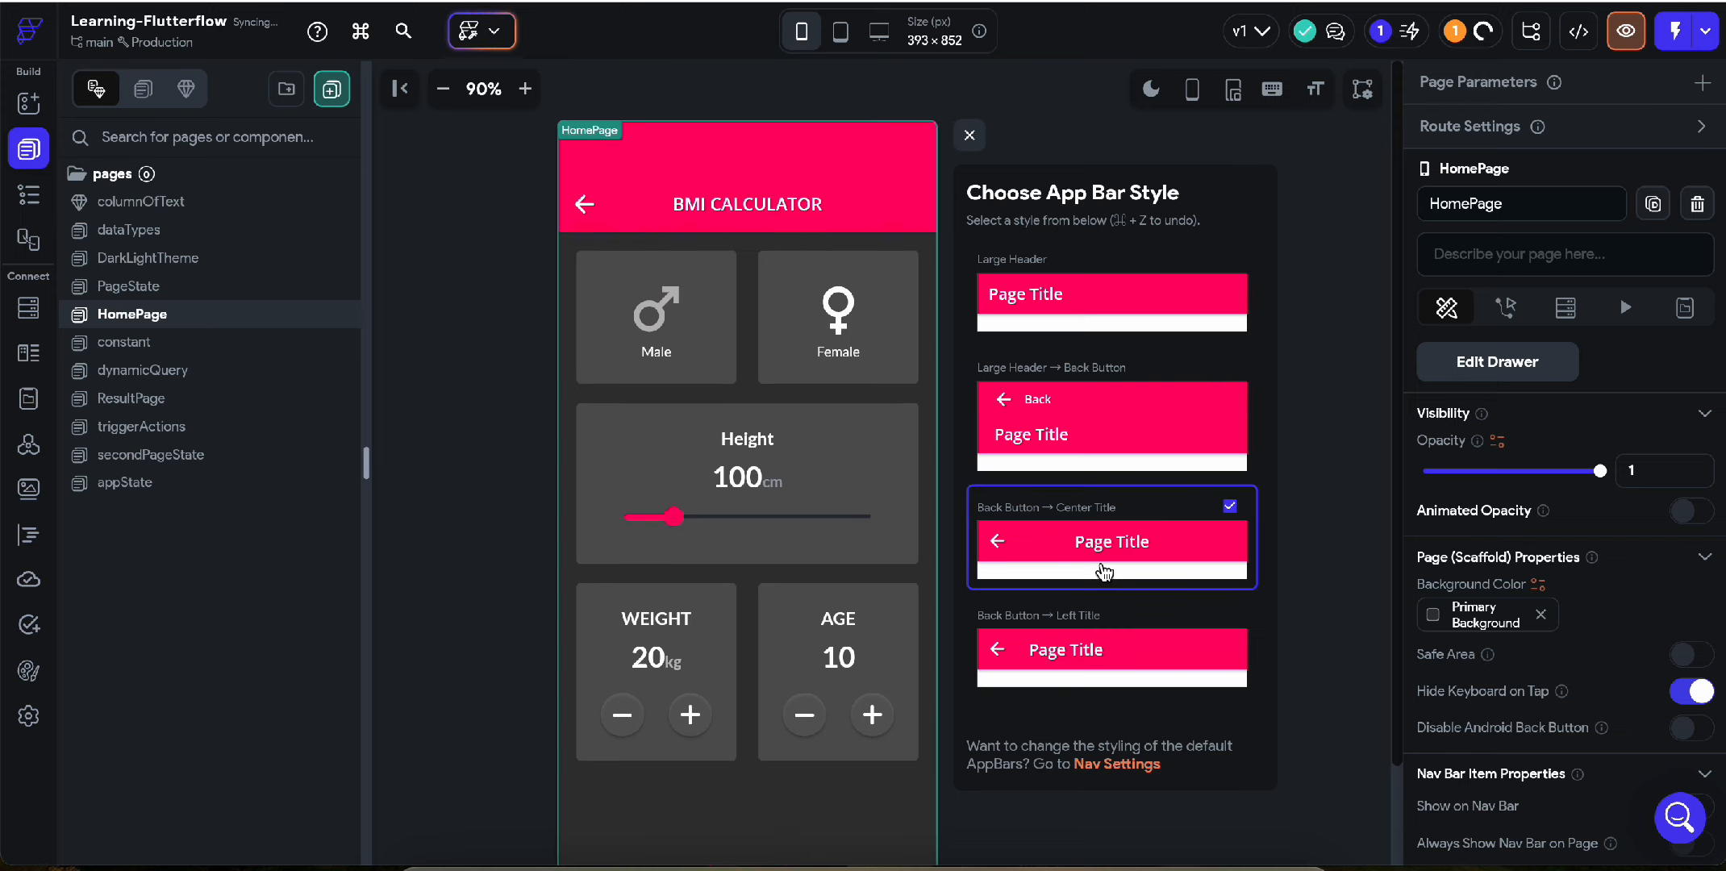
{"action": "left_click", "coordinate": [1112, 631]}
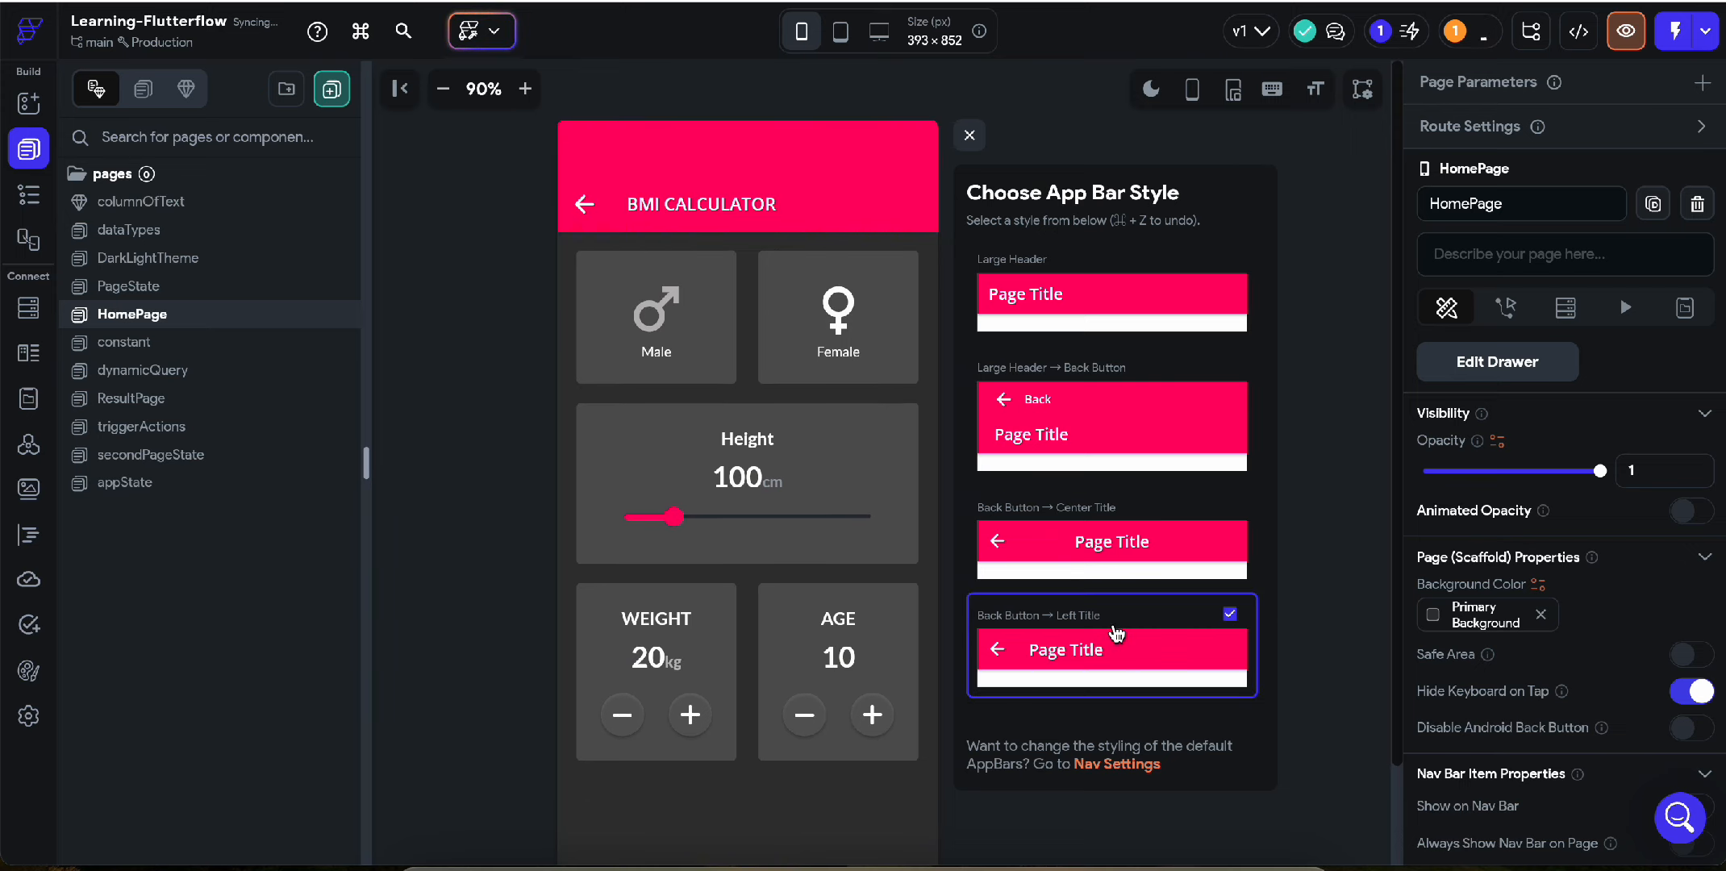
{"action": "left_click", "coordinate": [1079, 312]}
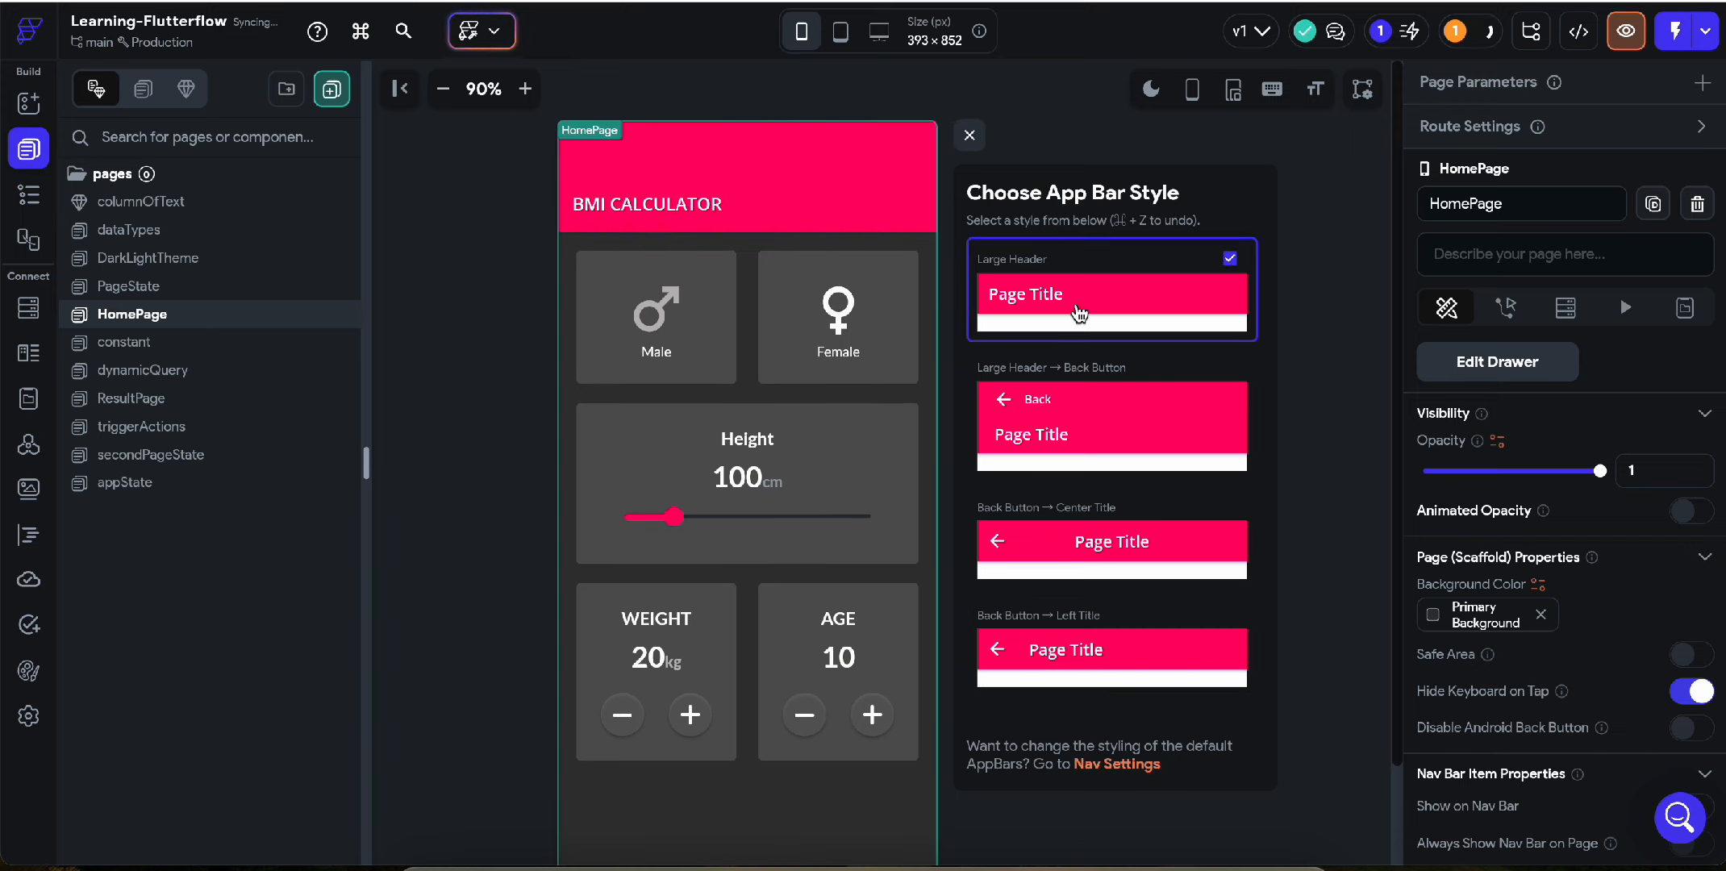
{"action": "left_click", "coordinate": [970, 136]}
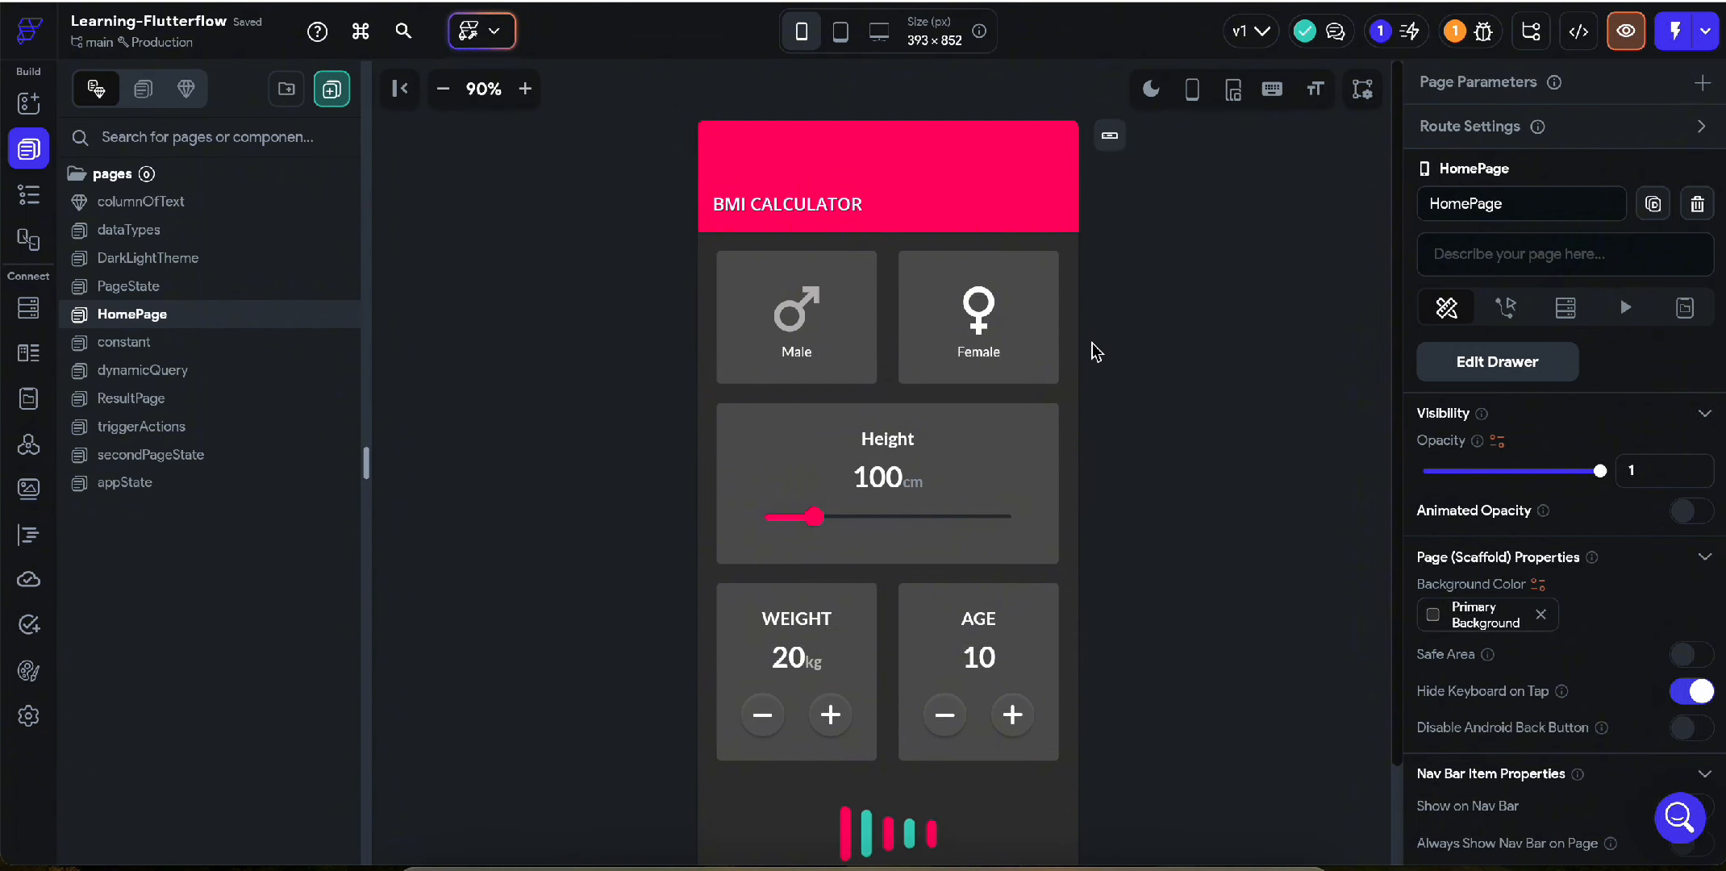
- Set the HomePage app bar's background color to the Primary Background theme color
{"action": "left_click", "coordinate": [913, 171]}
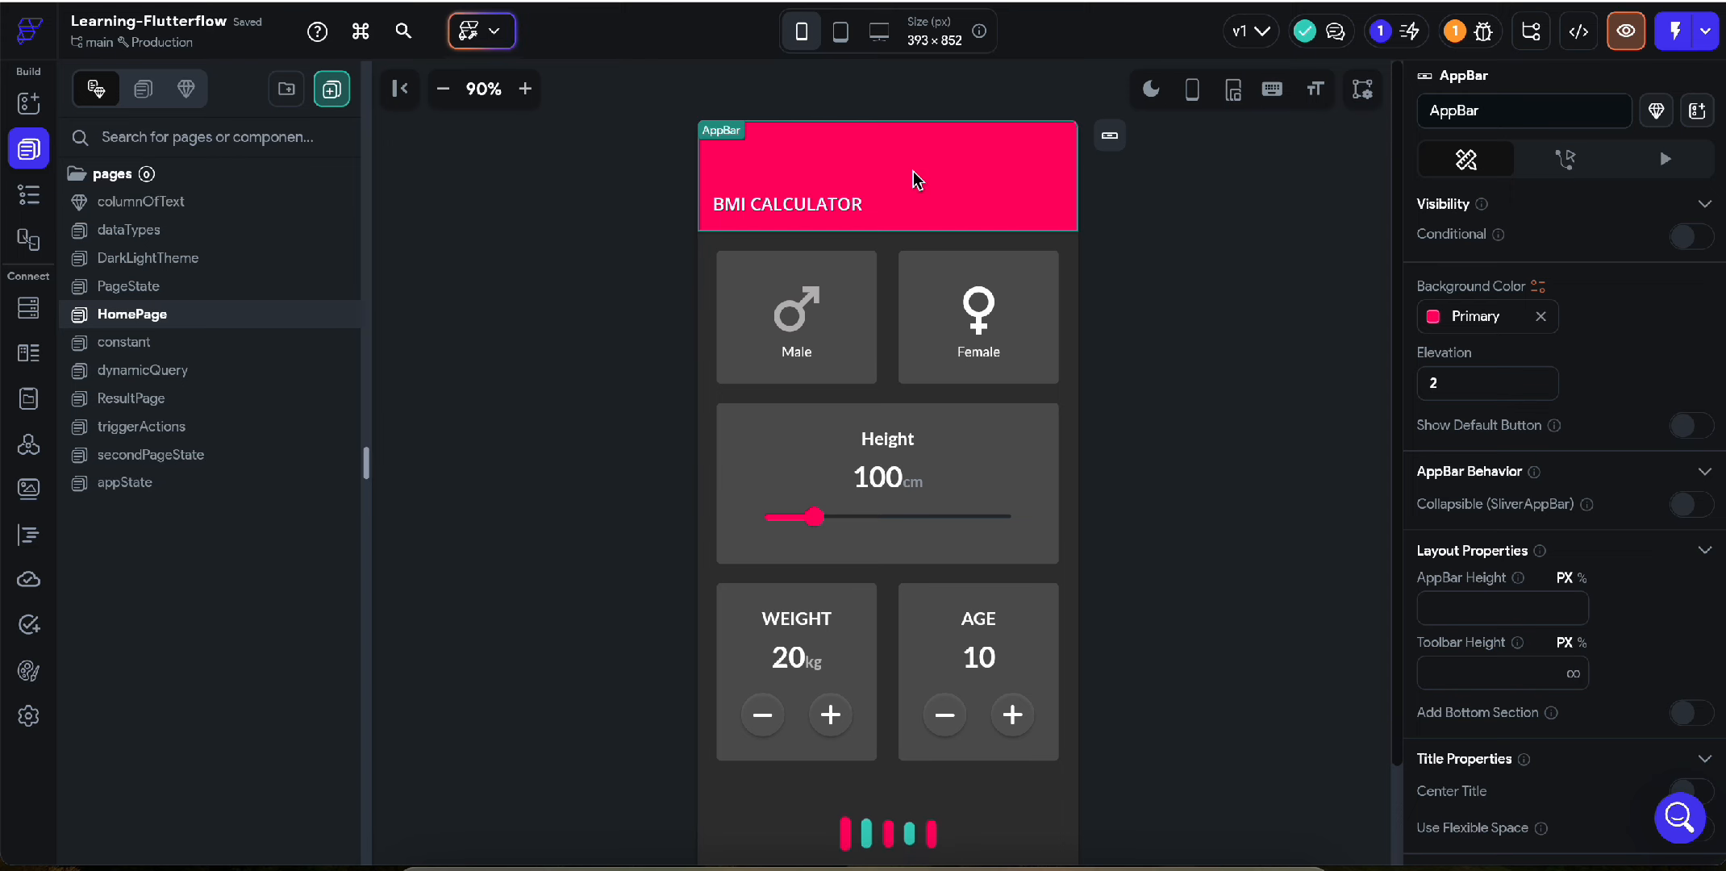
{"action": "left_click", "coordinate": [1434, 319]}
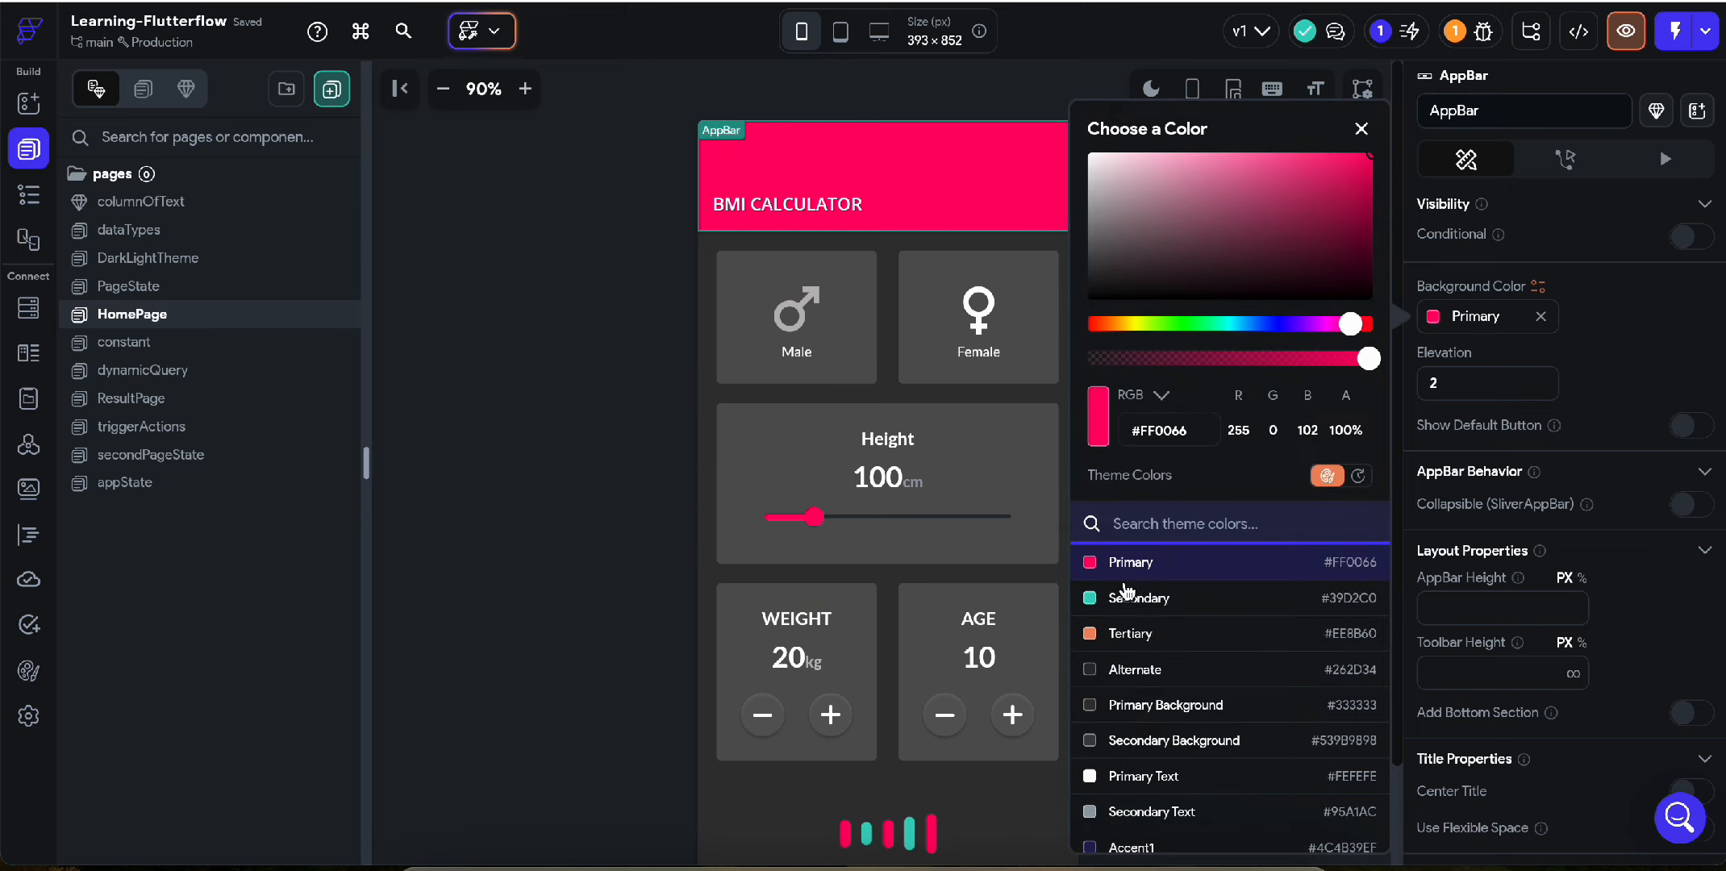
{"action": "left_click", "coordinate": [1123, 709]}
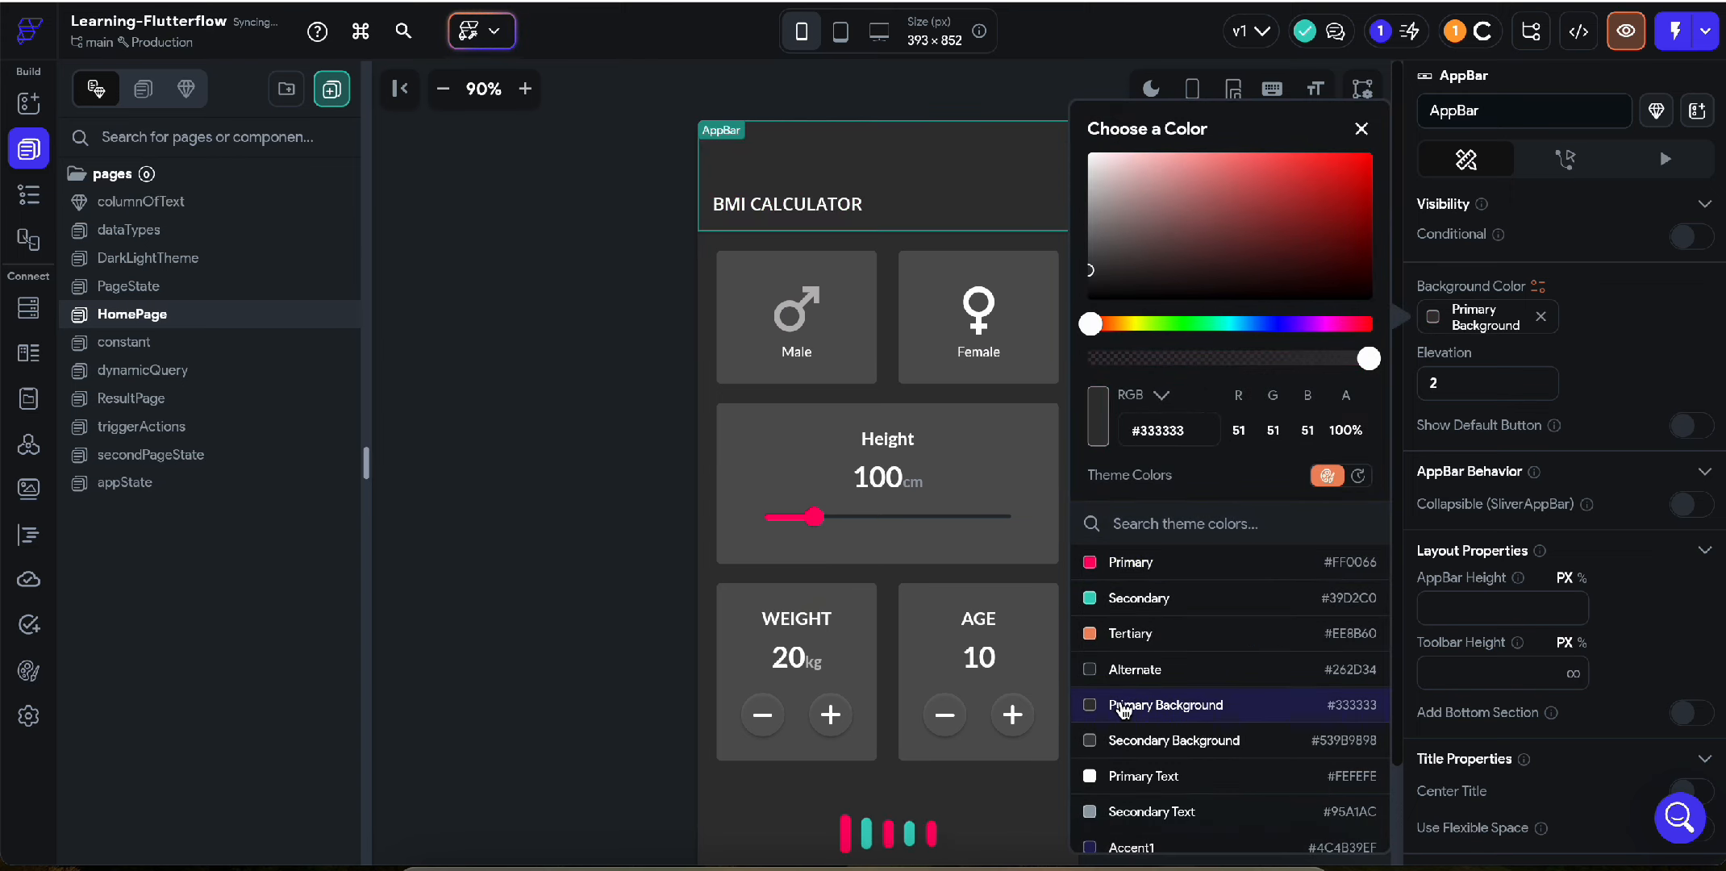
{"action": "left_click", "coordinate": [536, 288]}
{"action": "left_click", "coordinate": [1146, 340]}
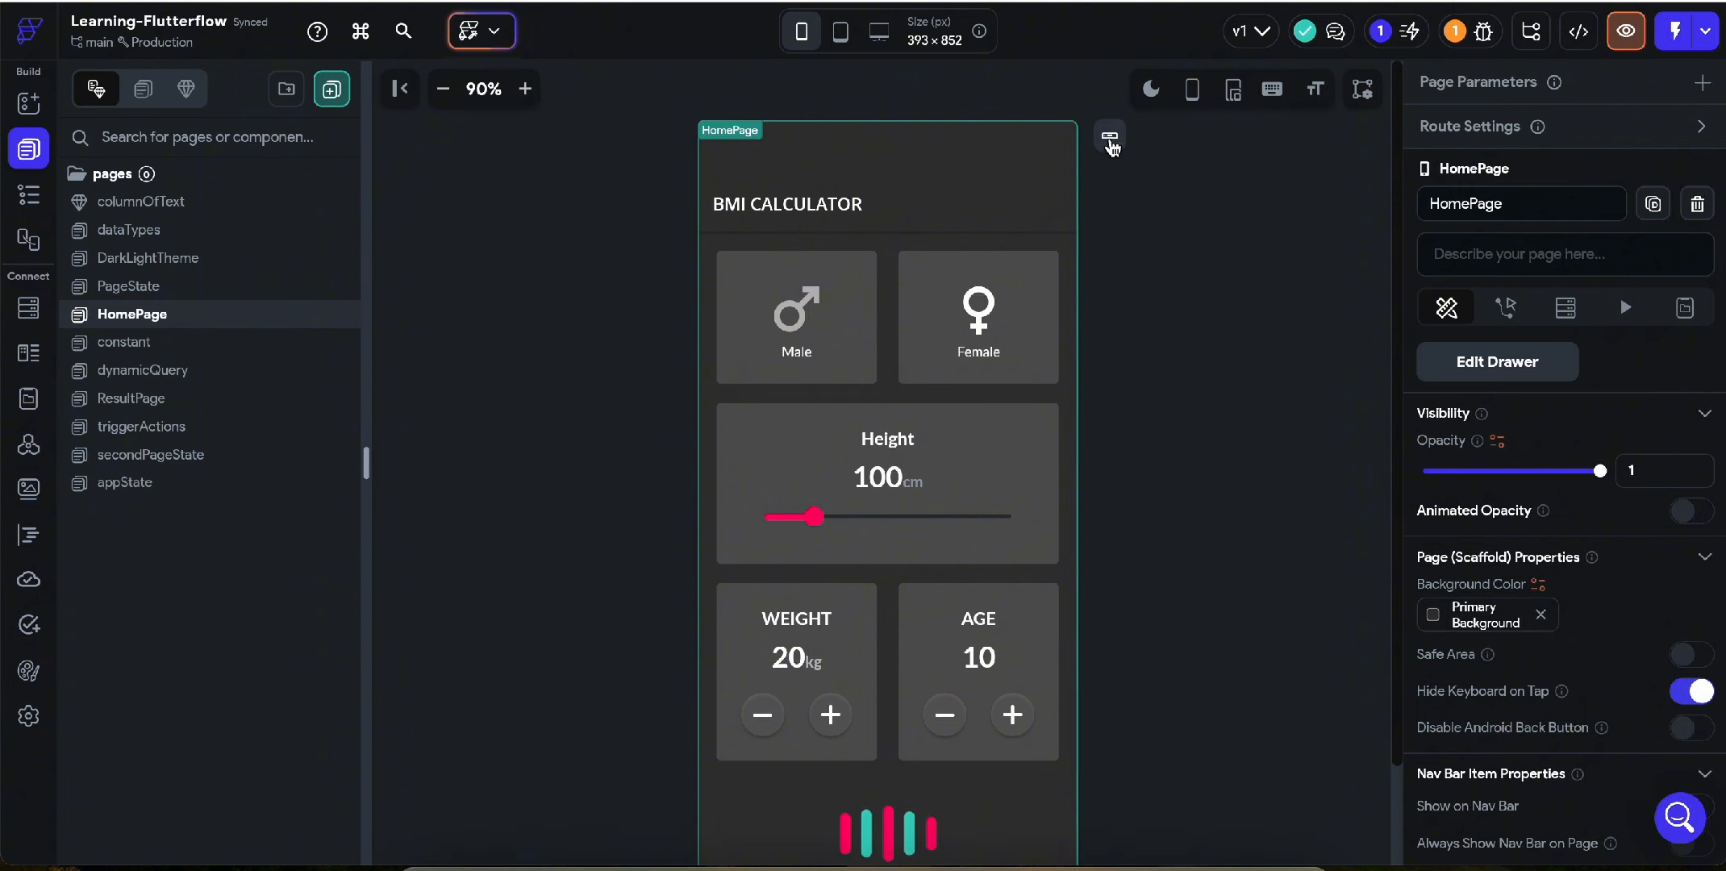
{"action": "left_click", "coordinate": [1110, 143]}
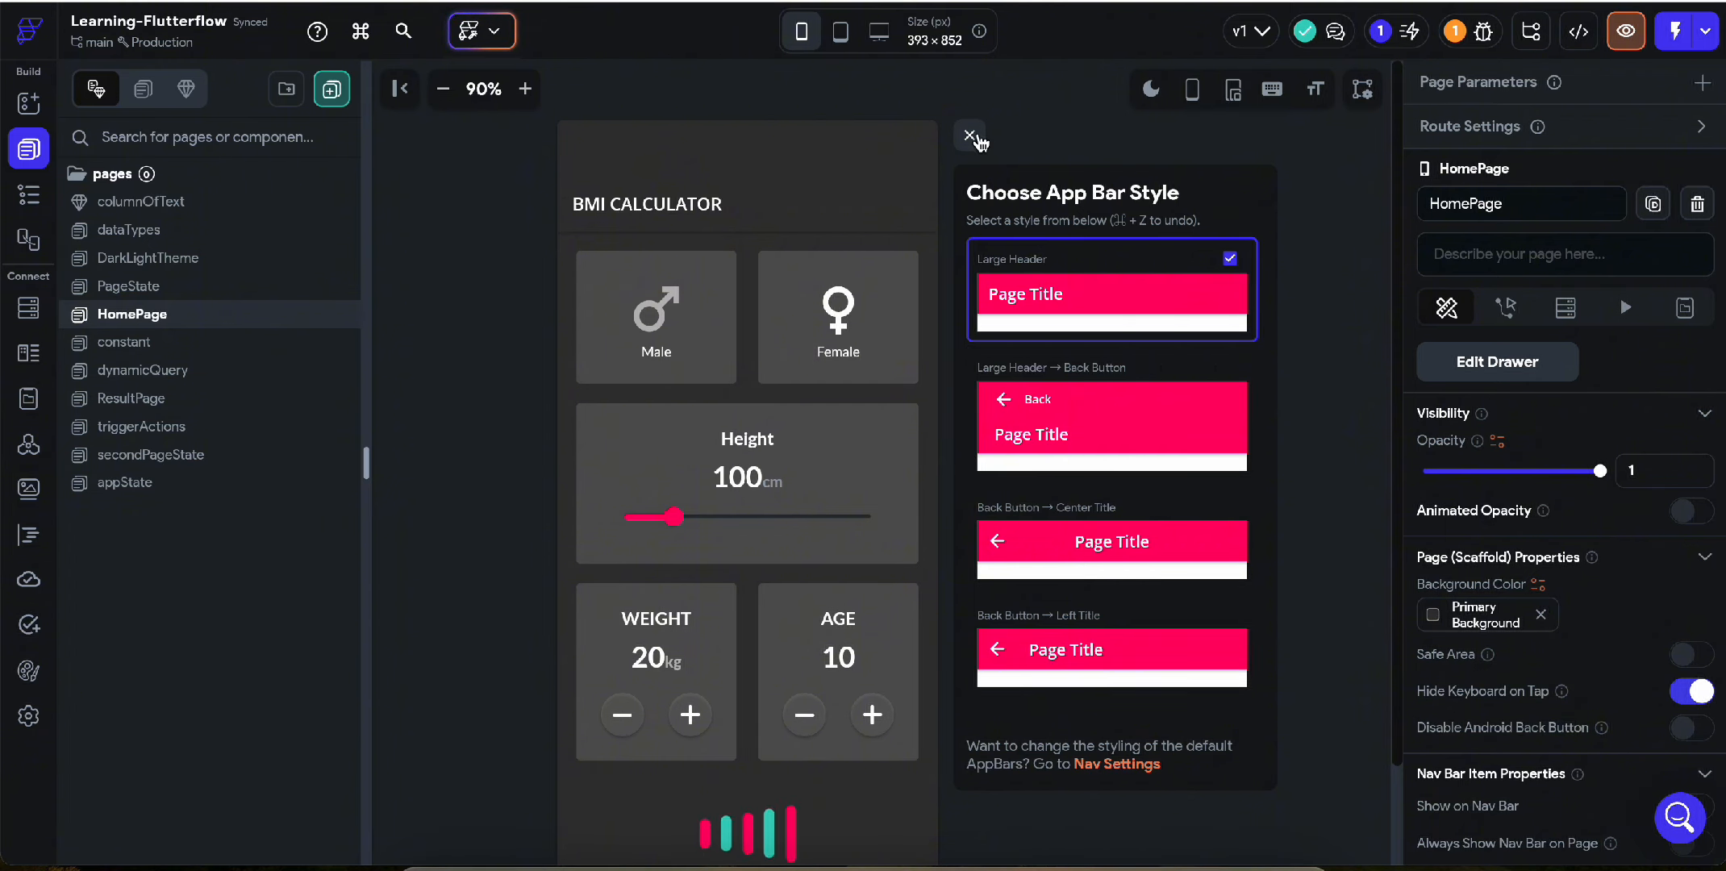
{"action": "left_click", "coordinate": [971, 137]}
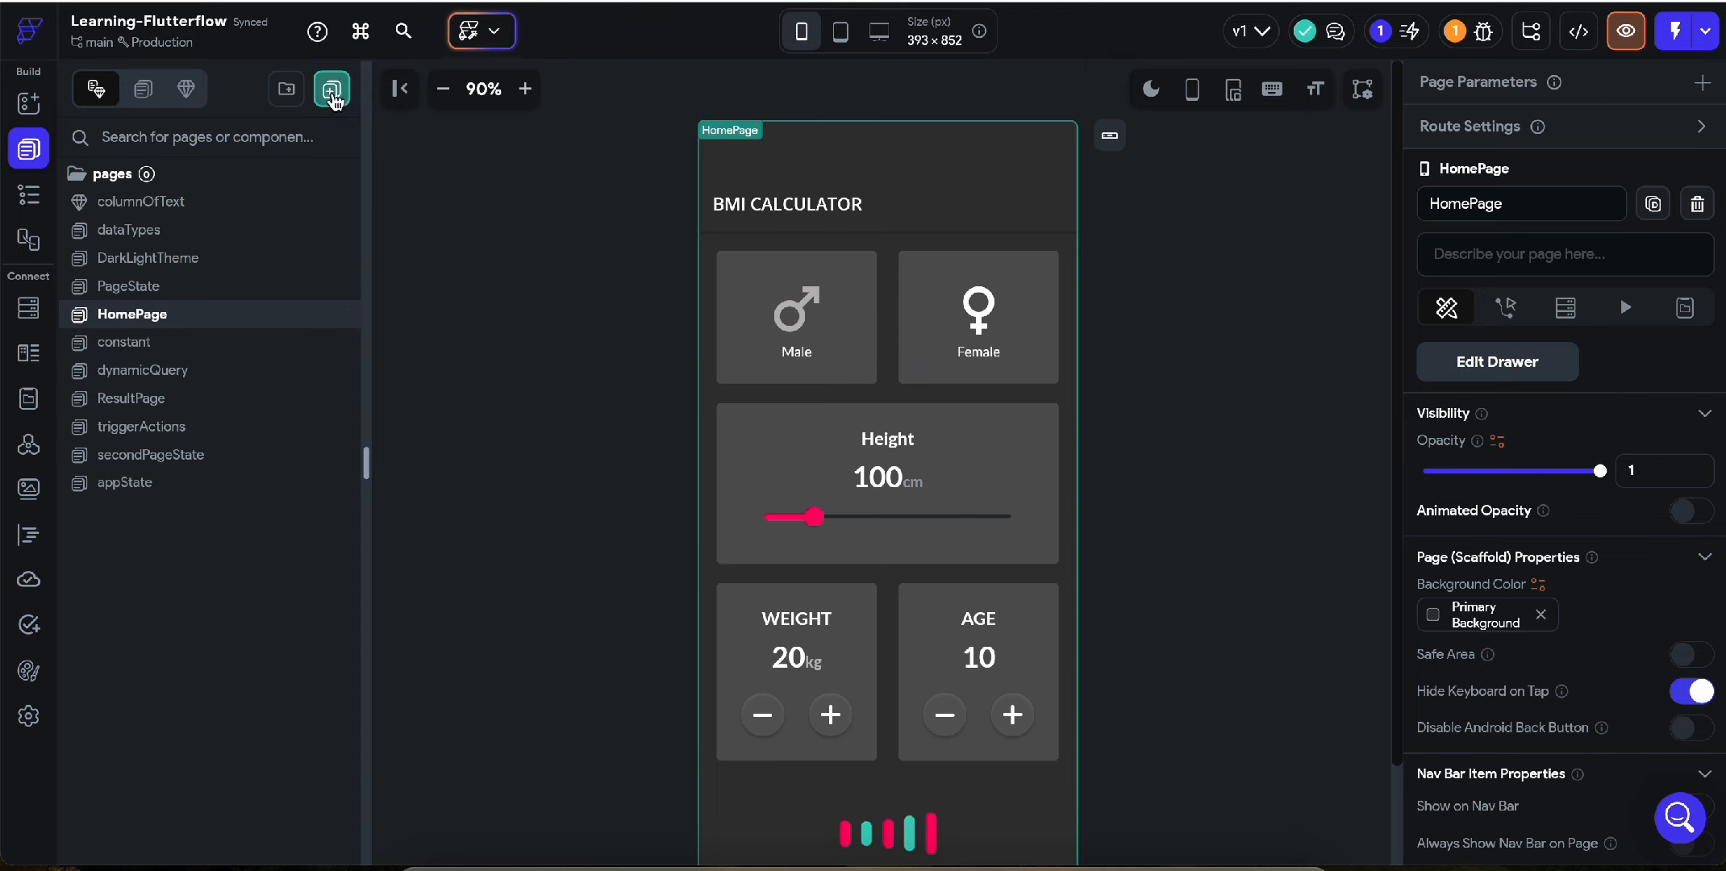
- Create a blank page named appBar and delete the Page Title text from its app bar
{"action": "left_click", "coordinate": [332, 89]}
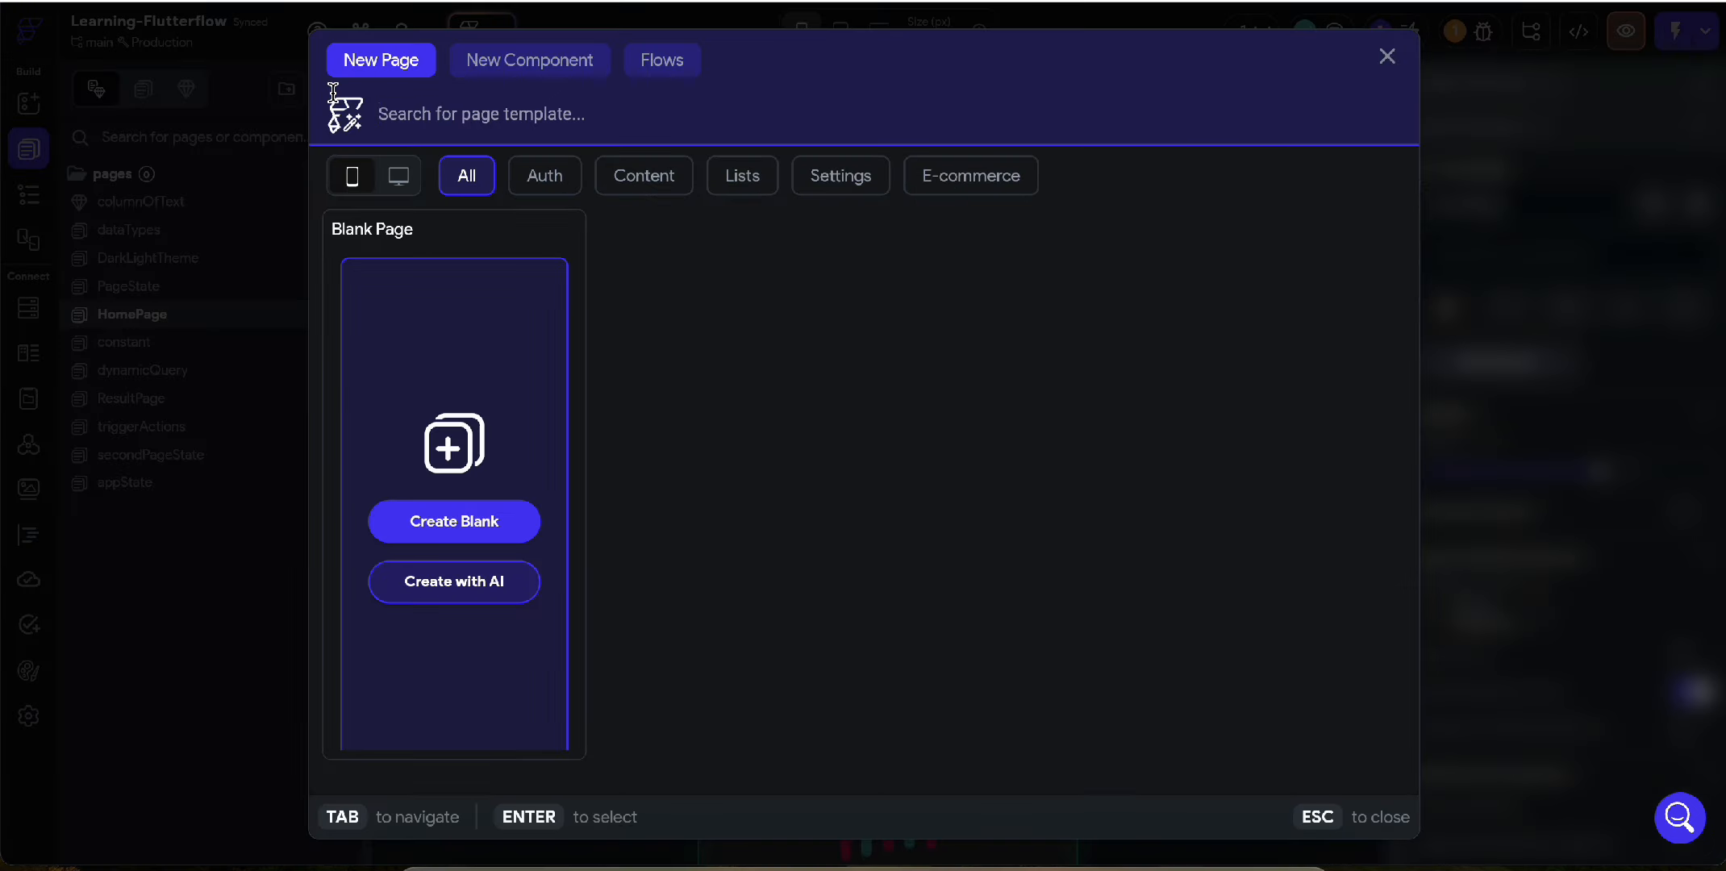
{"action": "left_click", "coordinate": [475, 514]}
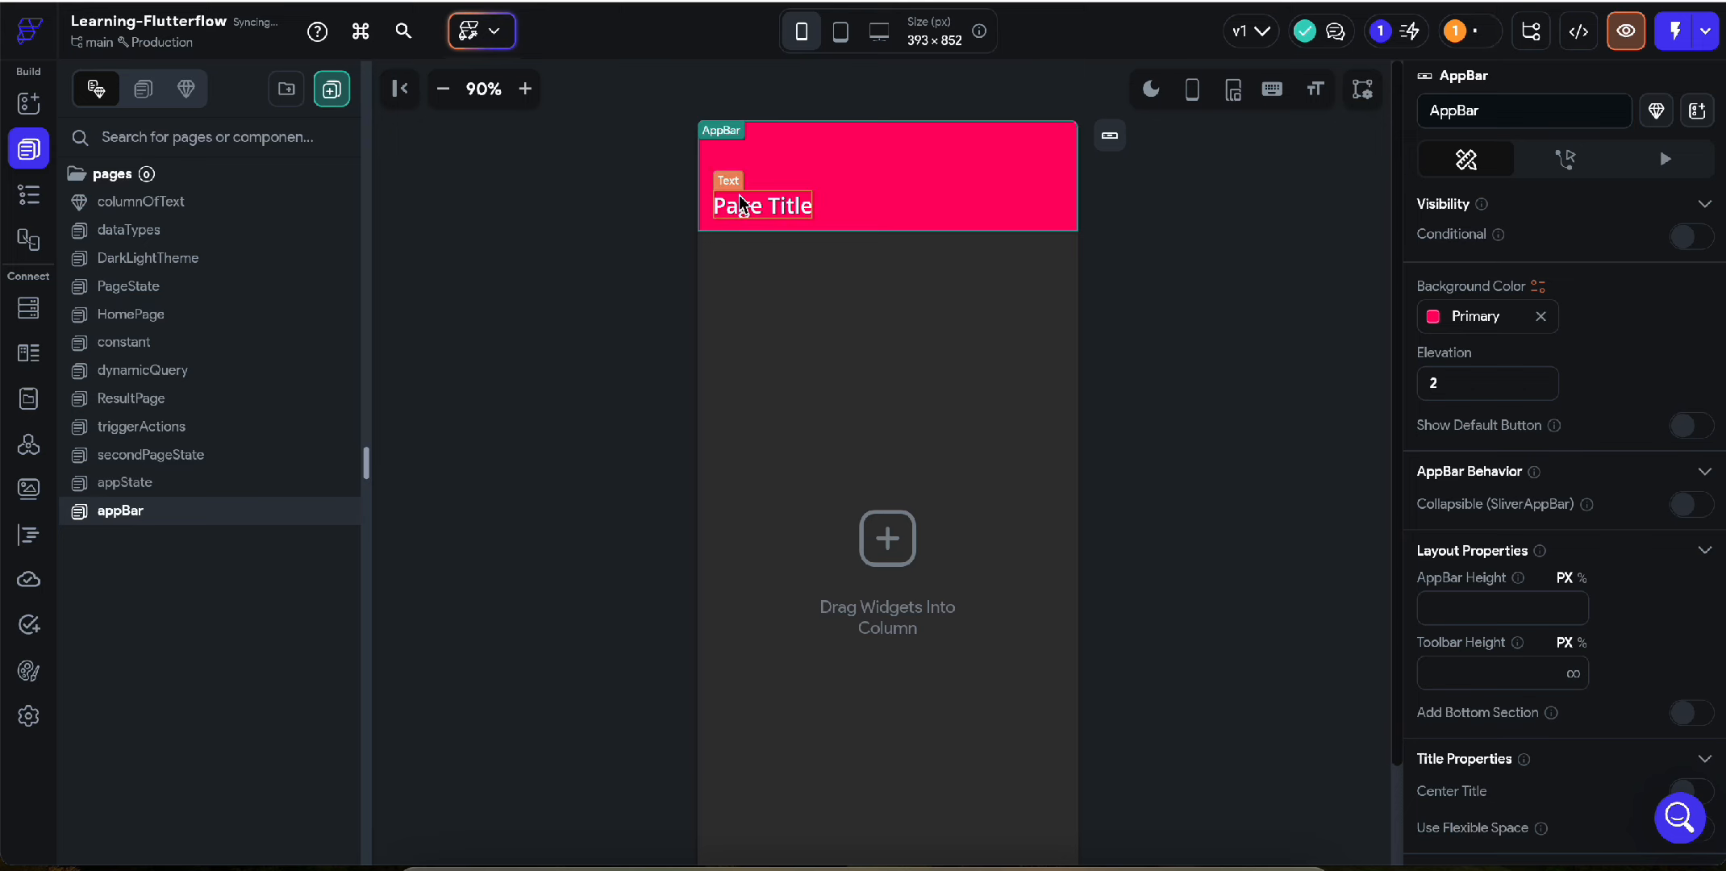
{"action": "left_click", "coordinate": [750, 206]}
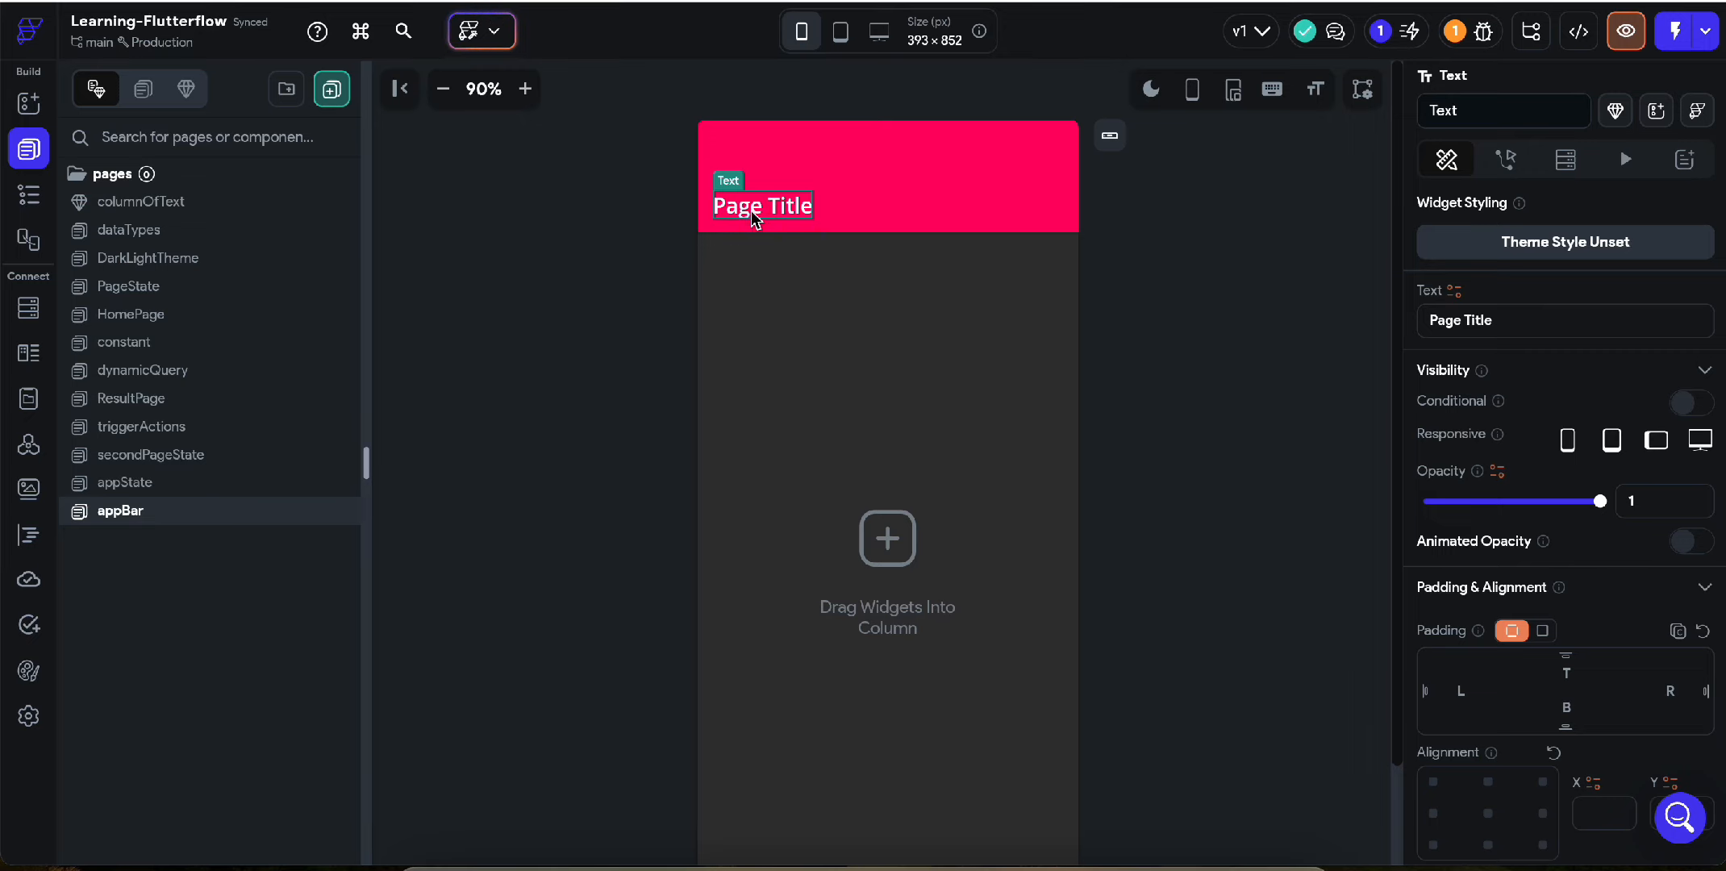
{"action": "key", "text": "Delete"}
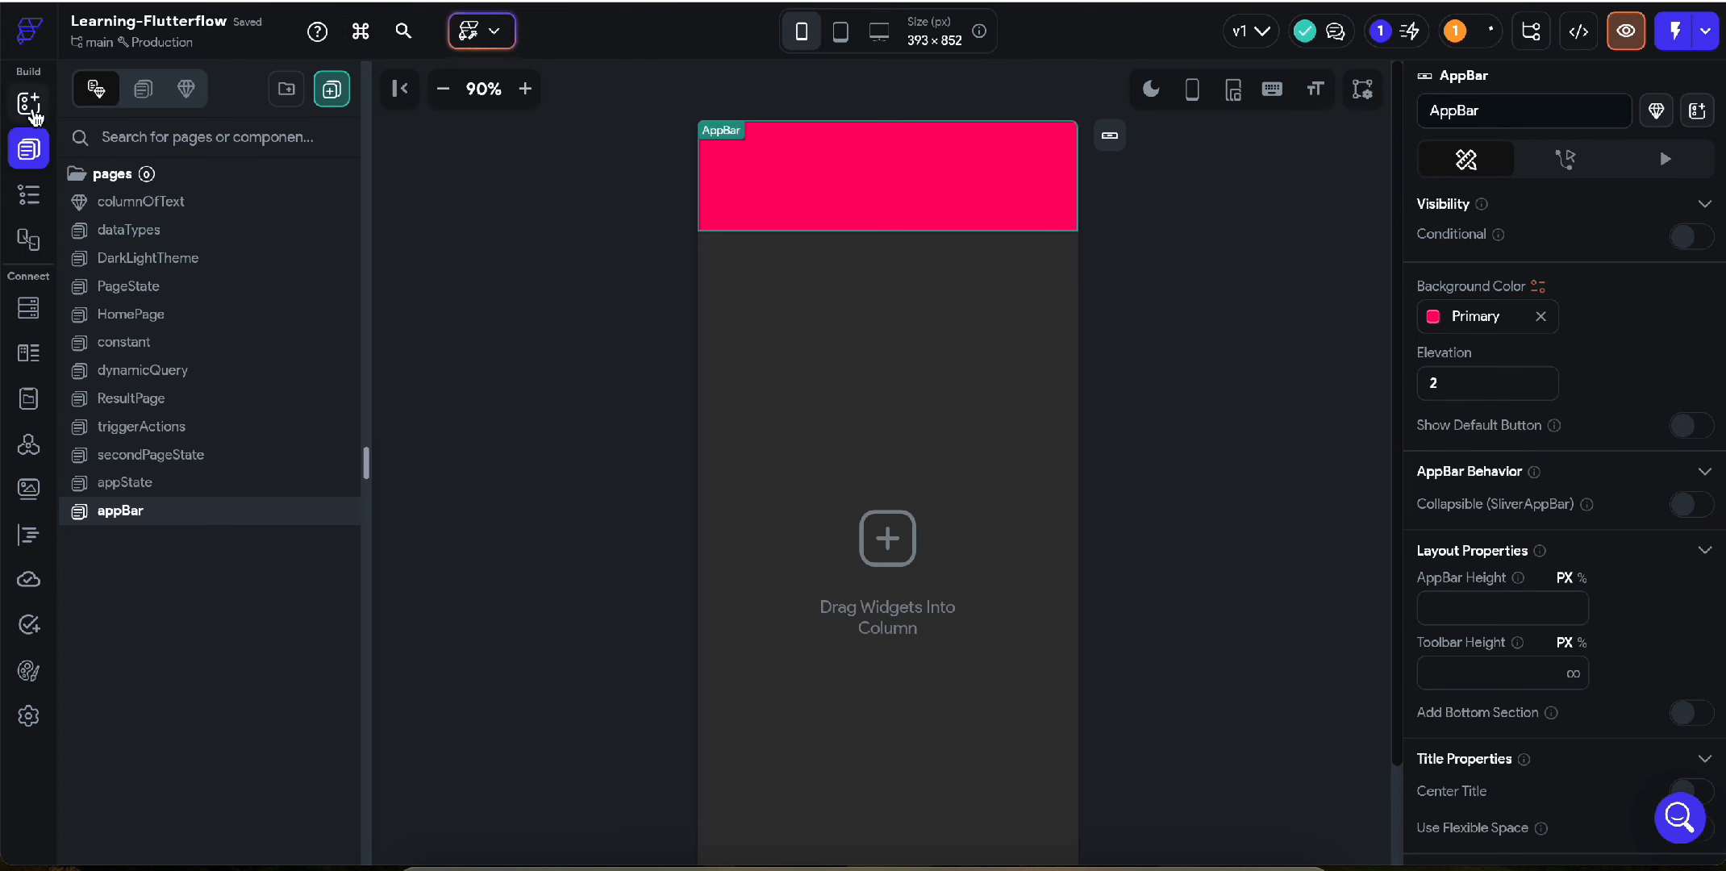
- Examine the app bar's Leading, Title and Actions slots by holding a Text widget over them without placing it
{"action": "left_click", "coordinate": [29, 102]}
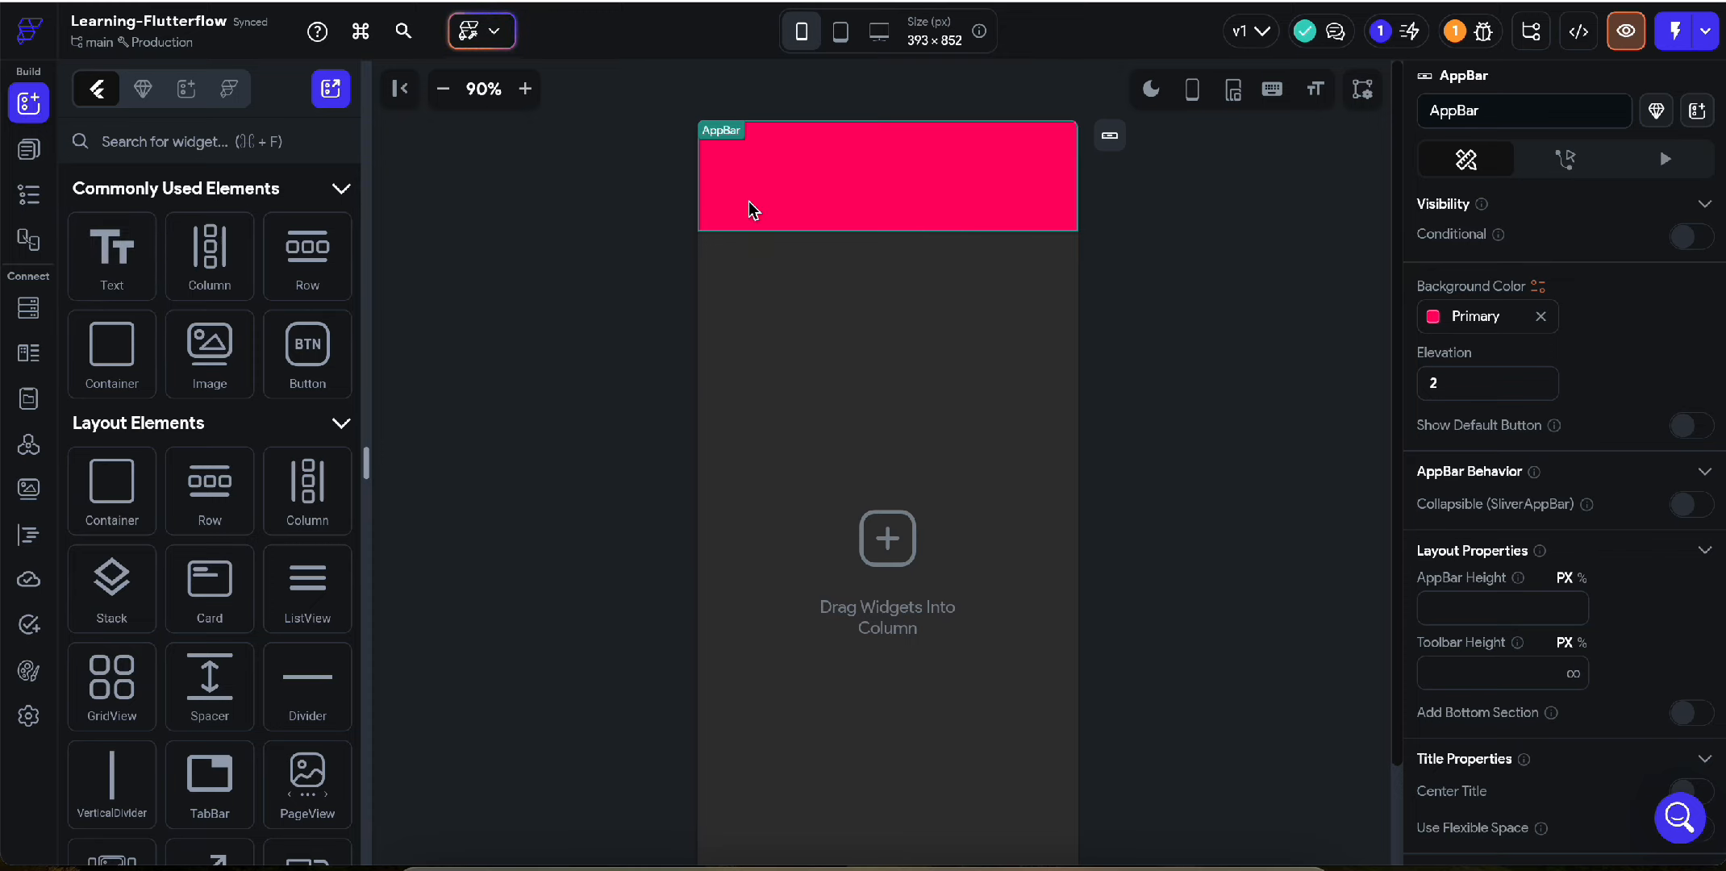
{"action": "left_click_drag", "start_coordinate": [127, 277], "coordinate": [780, 203]}
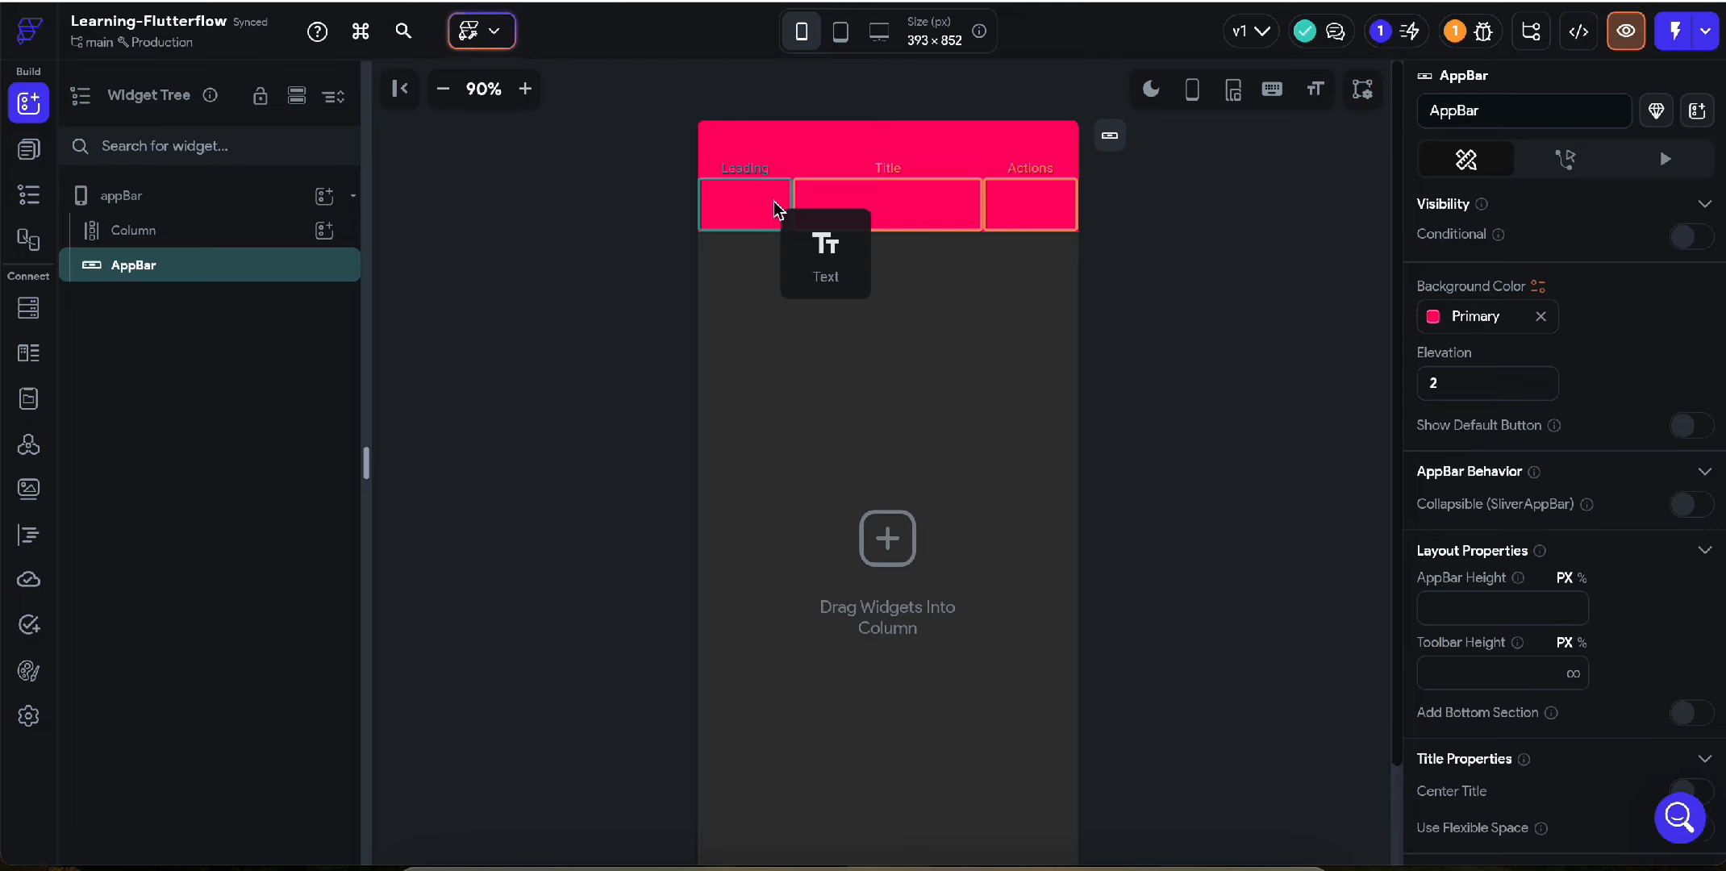
{"action": "left_click_drag", "start_coordinate": [776, 206], "coordinate": [1036, 216]}
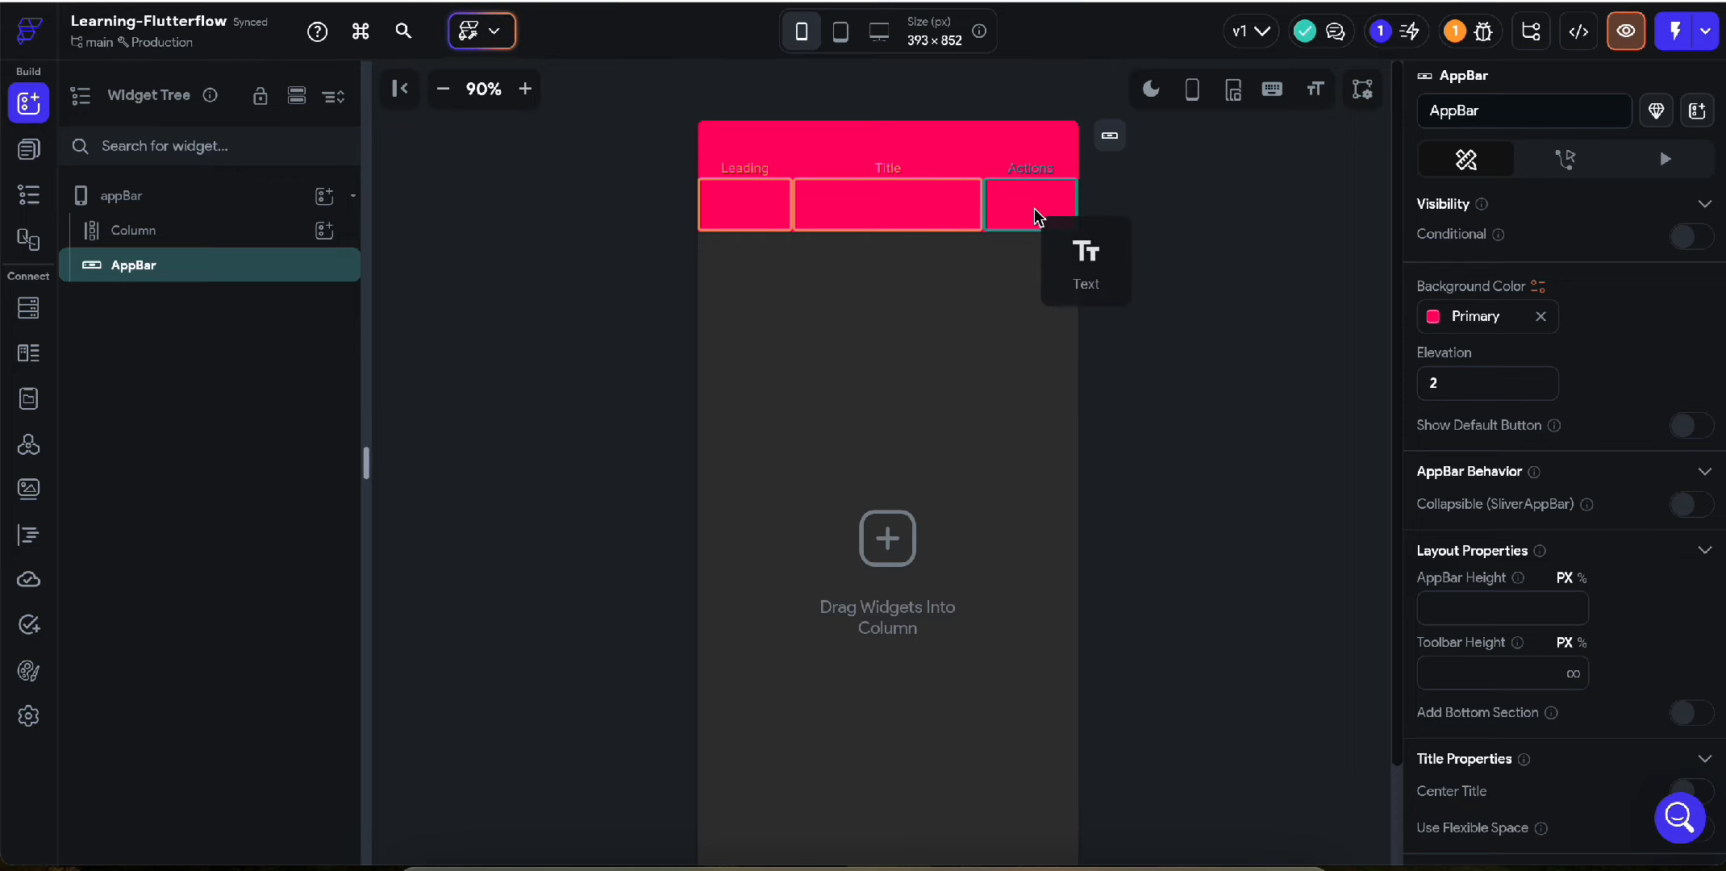
{"action": "left_click_drag", "start_coordinate": [1034, 207], "coordinate": [765, 210]}
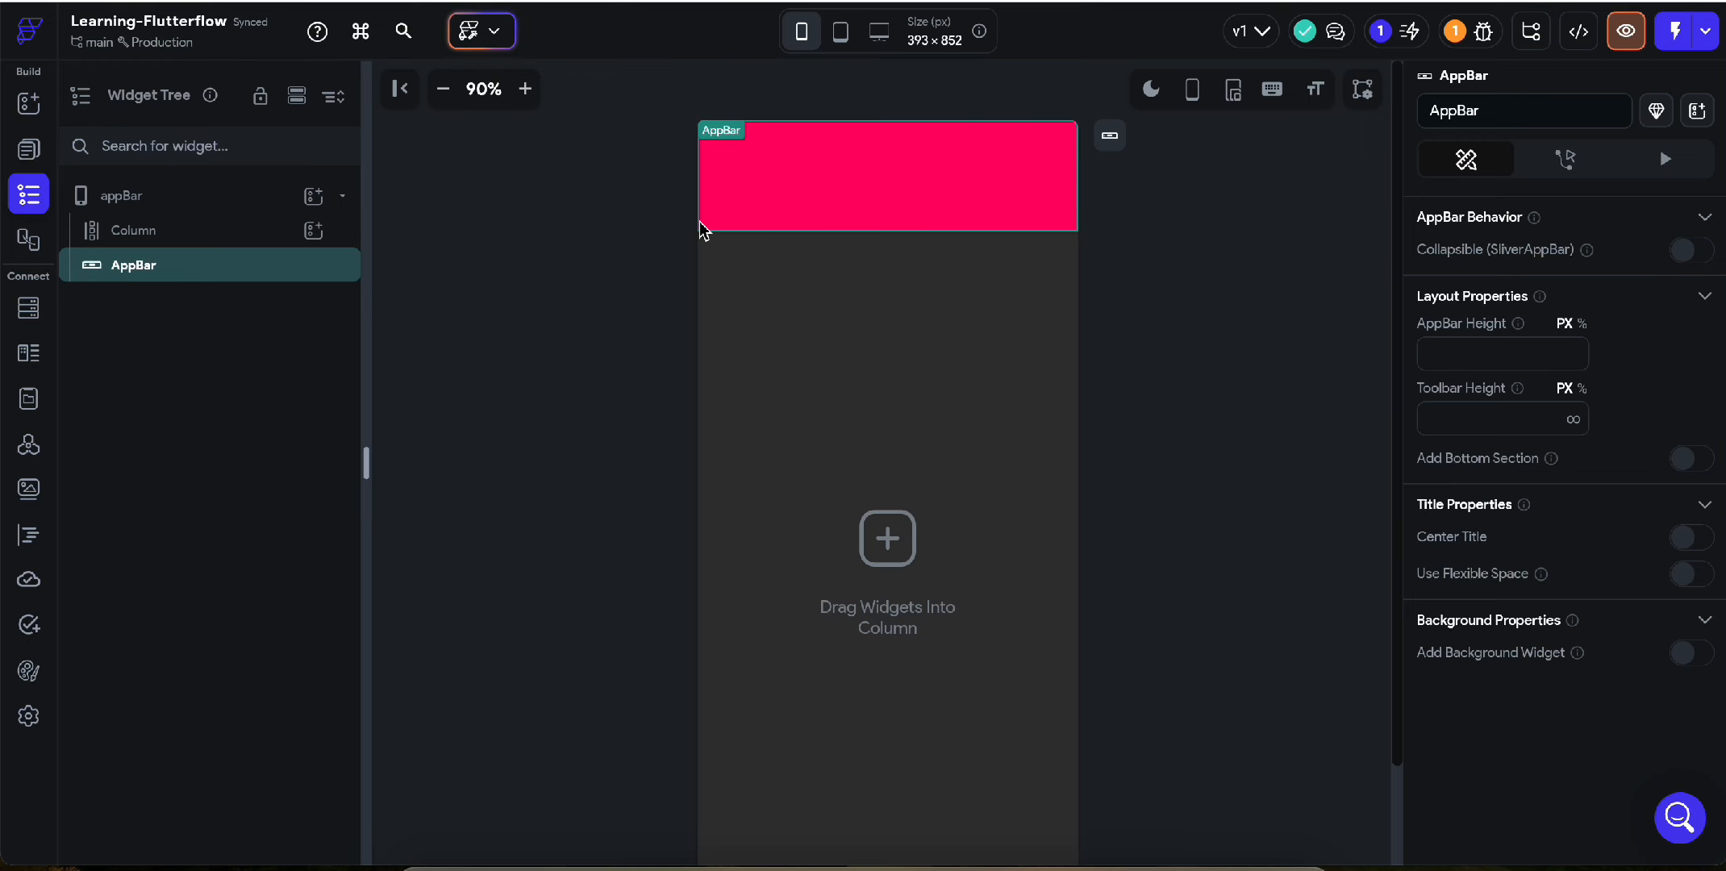
- Add a Text widget to the Title slot of the appBar page's app bar
{"action": "left_click", "coordinate": [31, 166]}
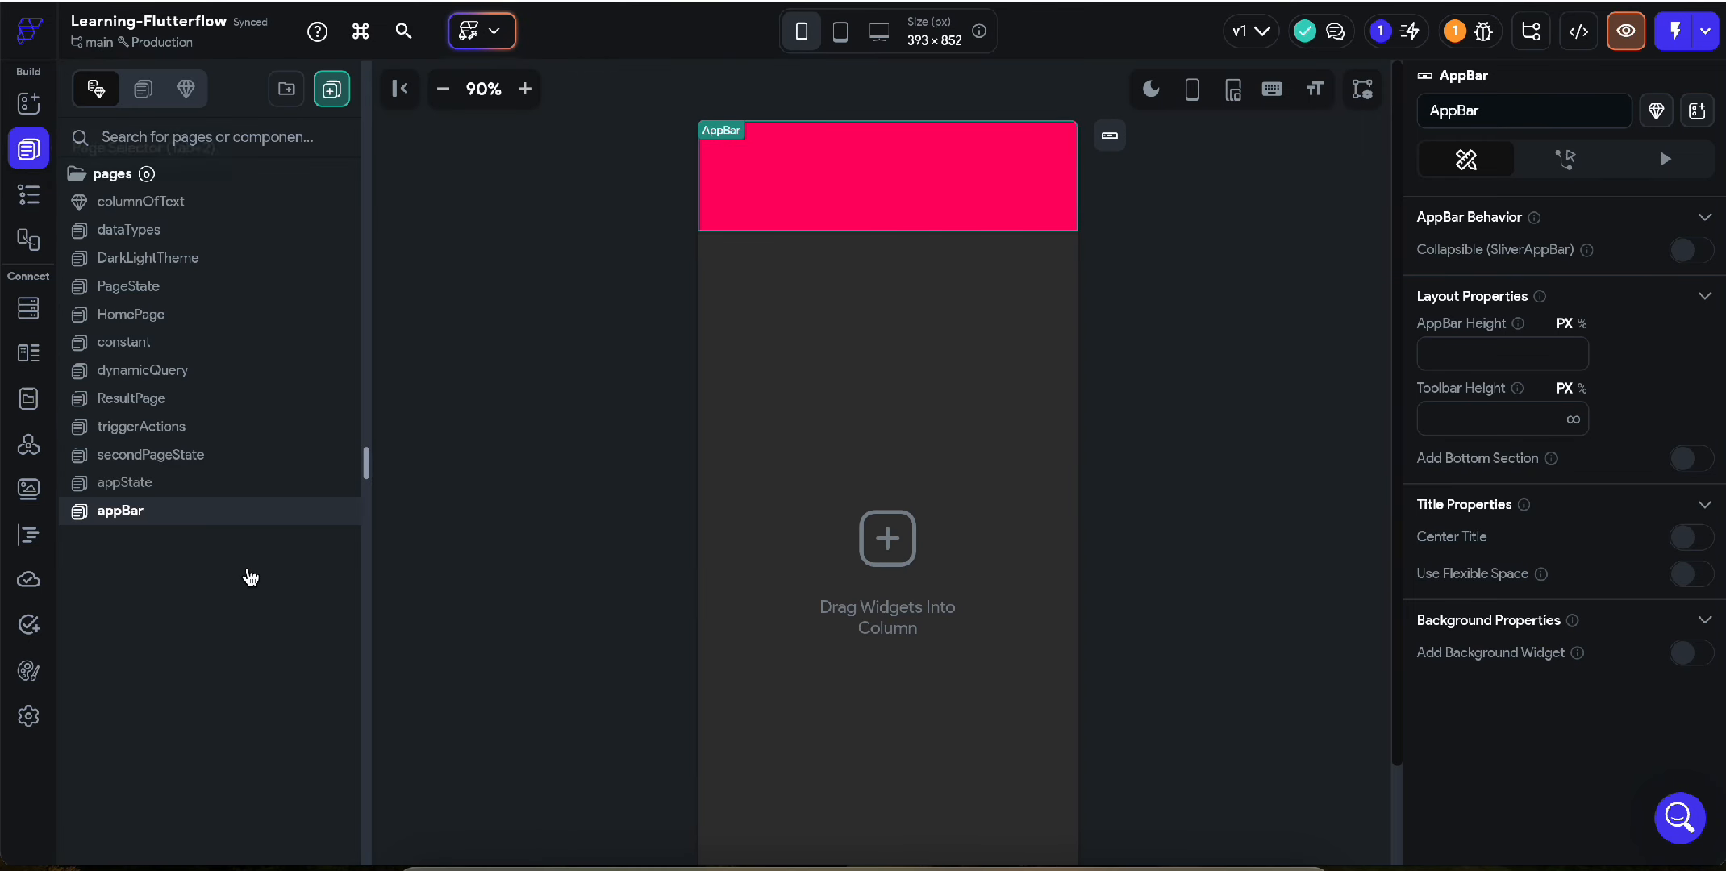
{"action": "left_click", "coordinate": [31, 196]}
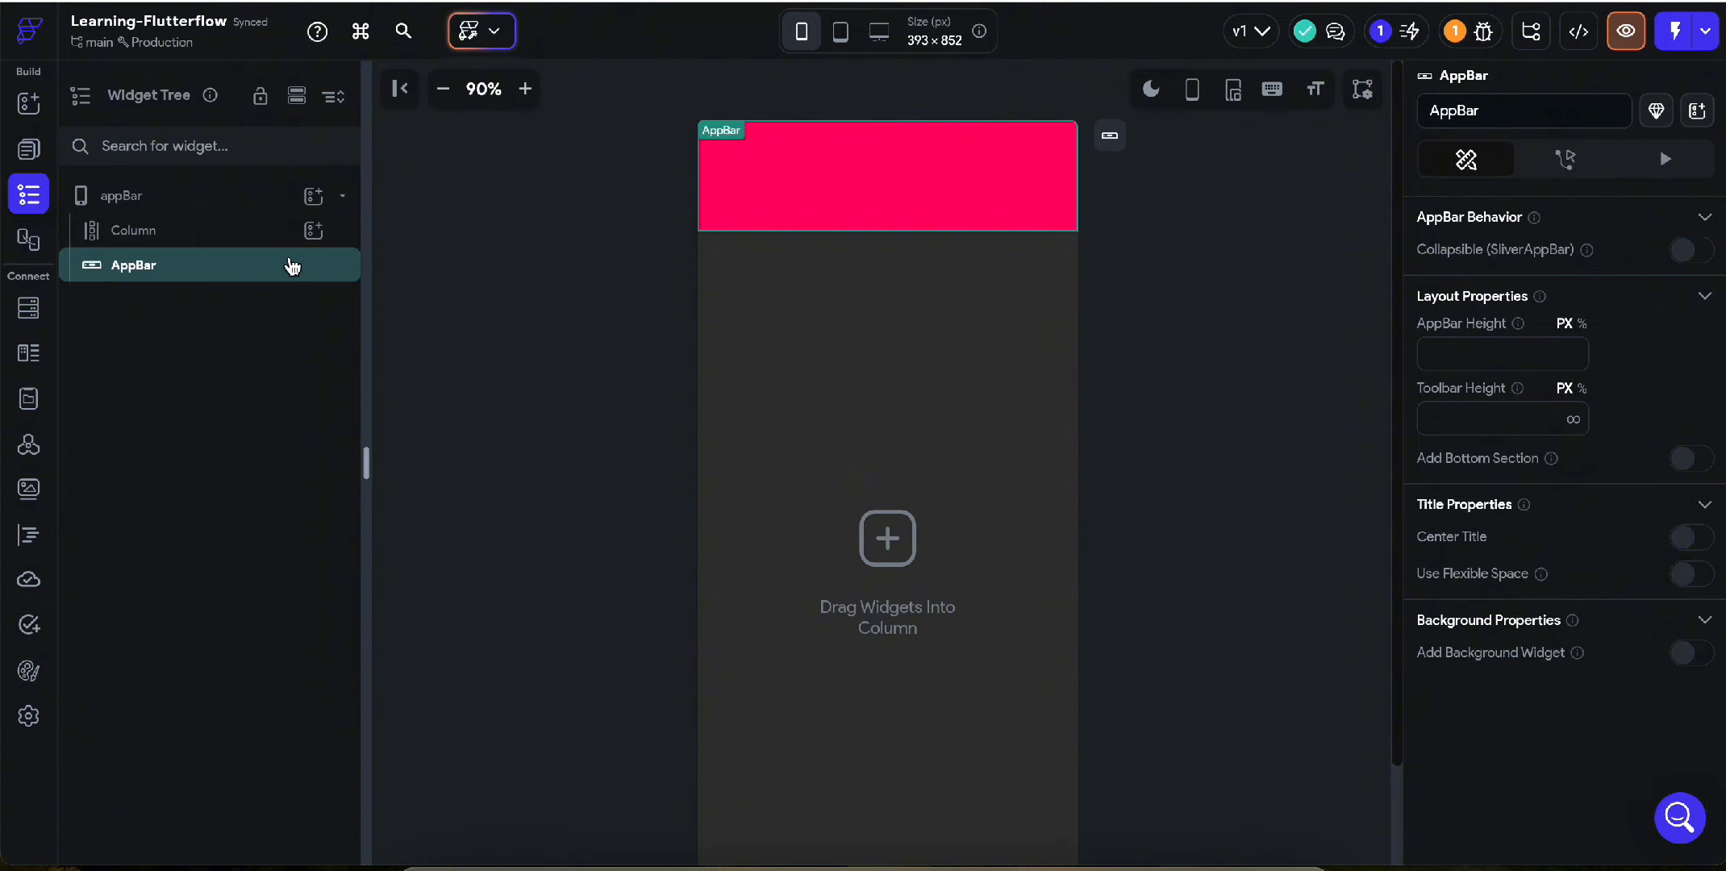
{"action": "left_click", "coordinate": [32, 100]}
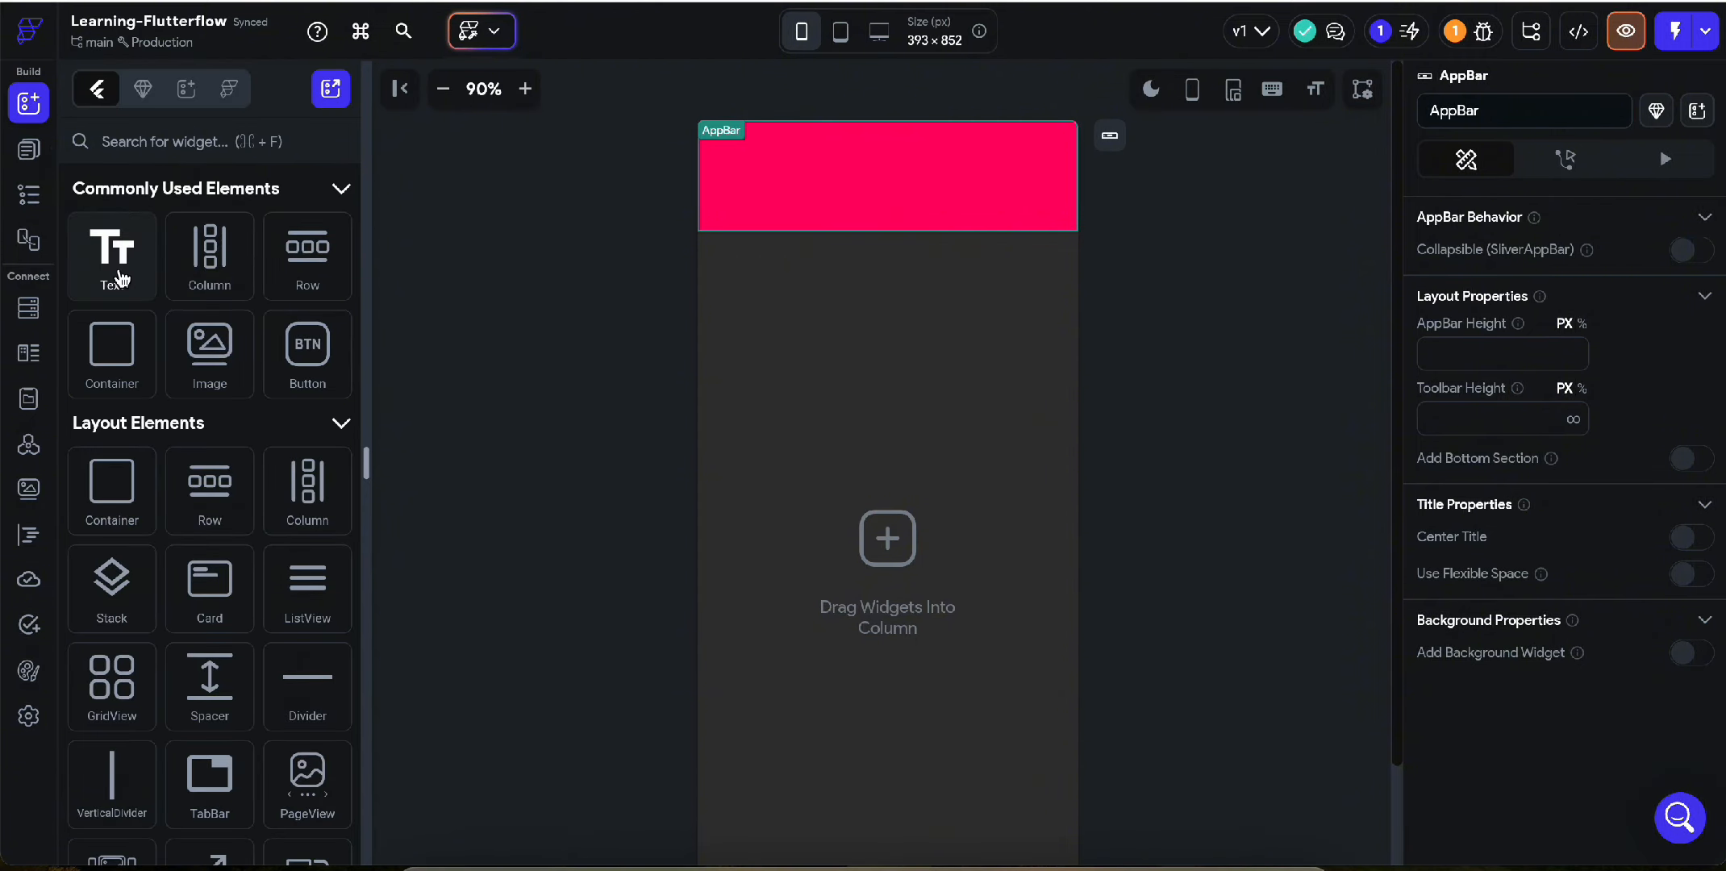
{"action": "left_click_drag", "start_coordinate": [120, 278], "coordinate": [857, 203]}
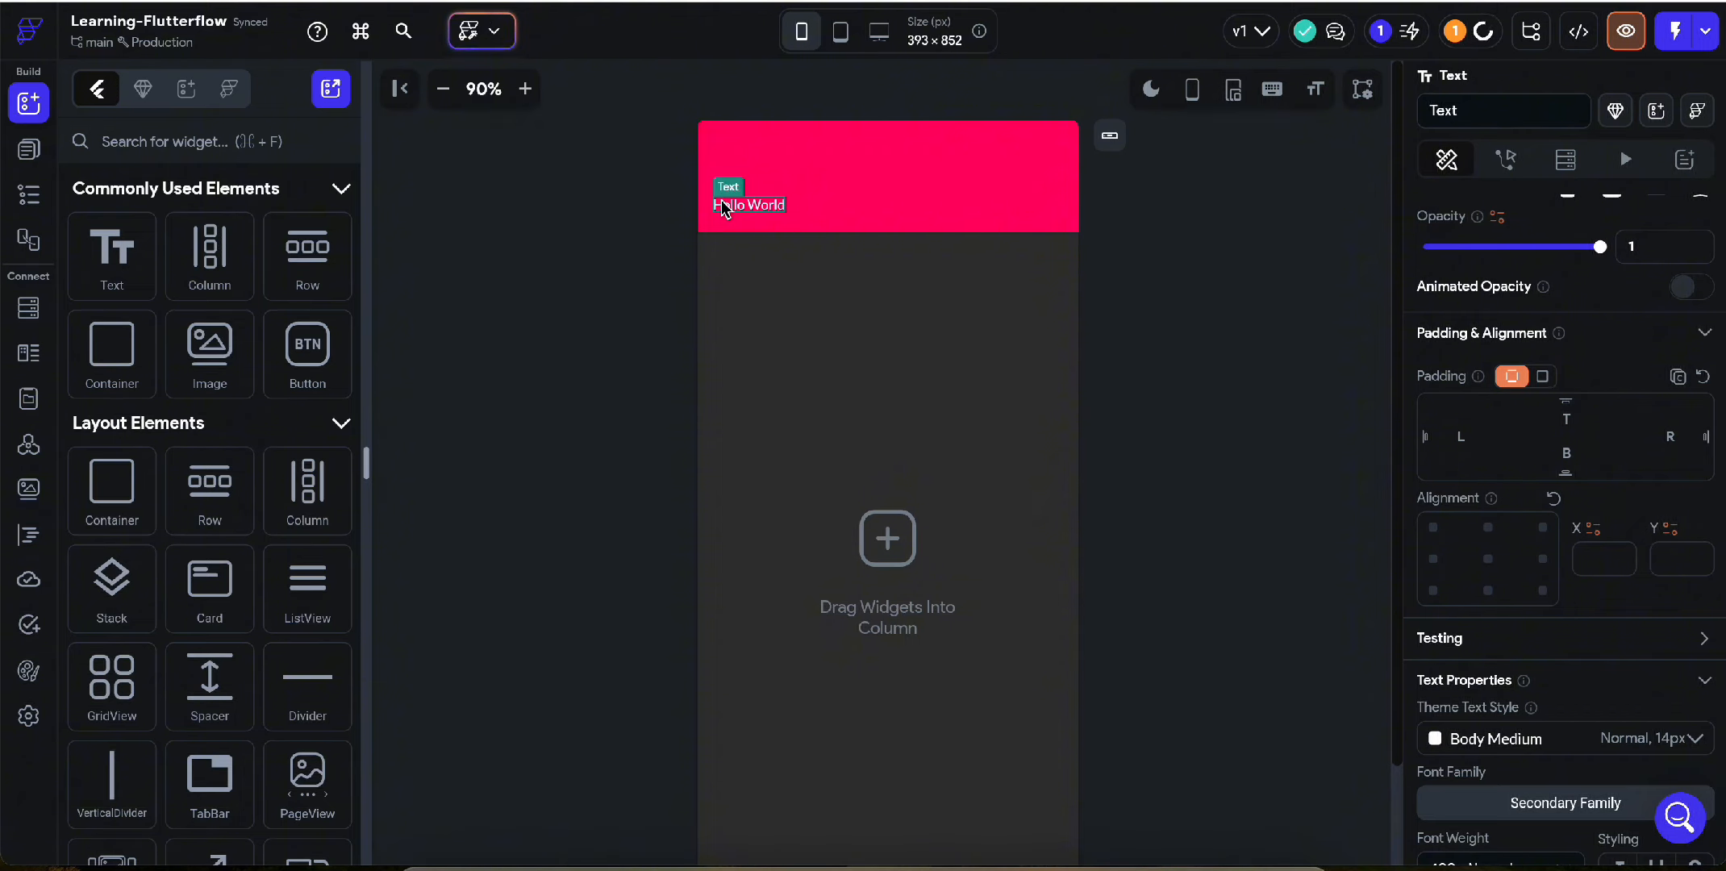
- Set the app bar's background color to the Accent 1 theme color and its elevation to 20
{"action": "left_click", "coordinate": [871, 183]}
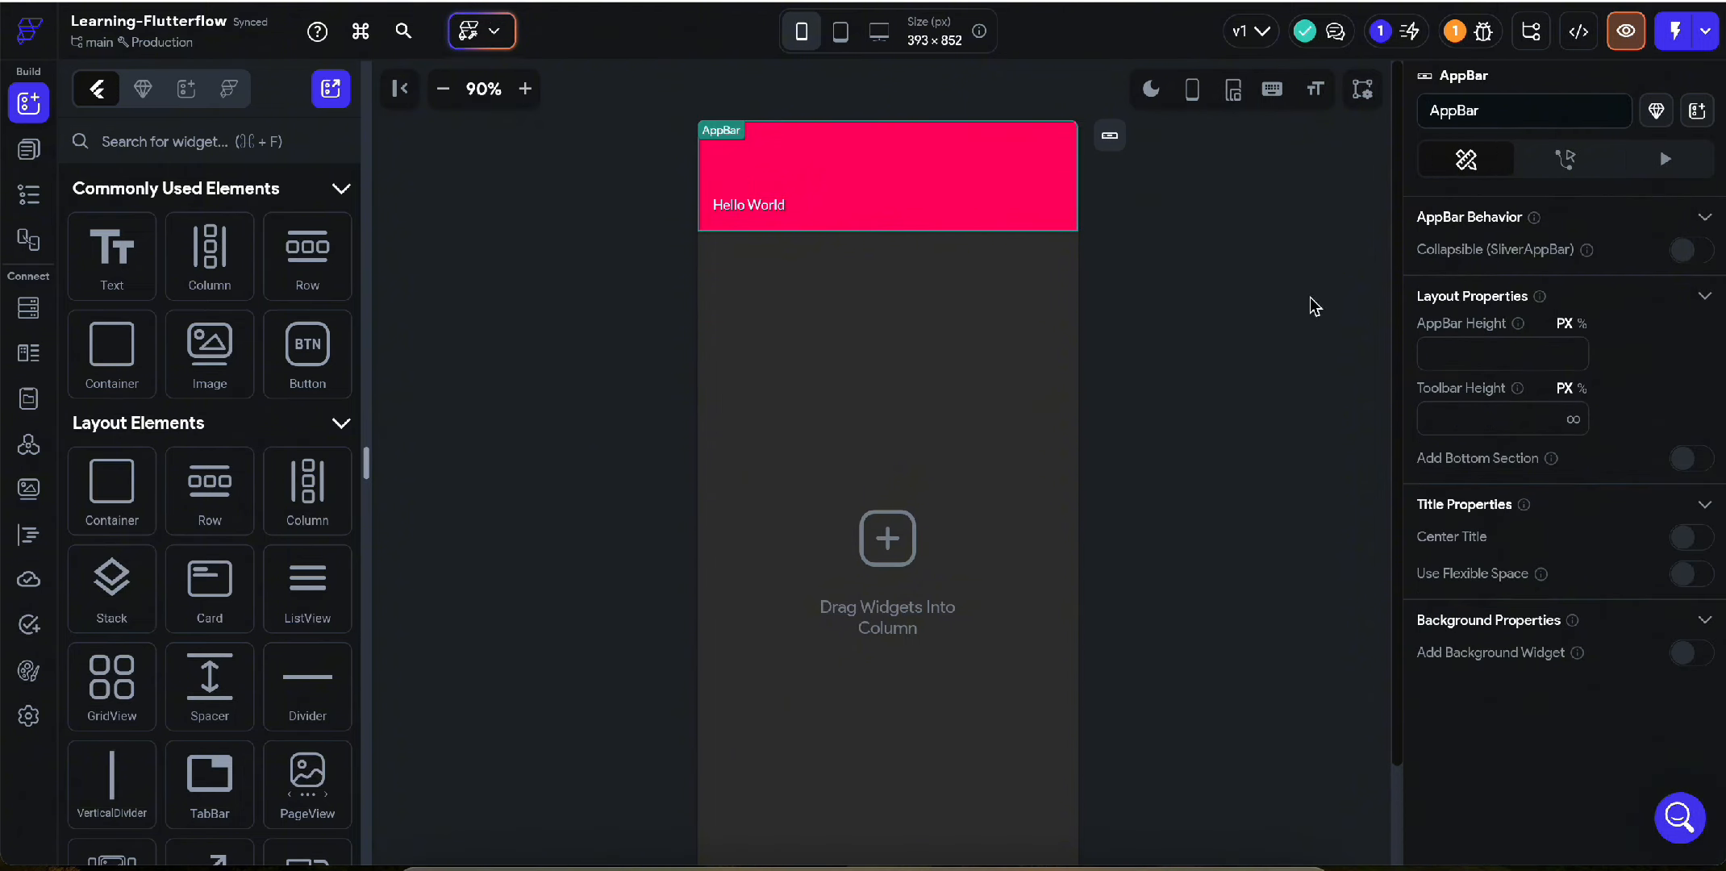
{"action": "scroll", "coordinate": [1572, 373], "scroll_direction": "up", "scroll_amount": 3}
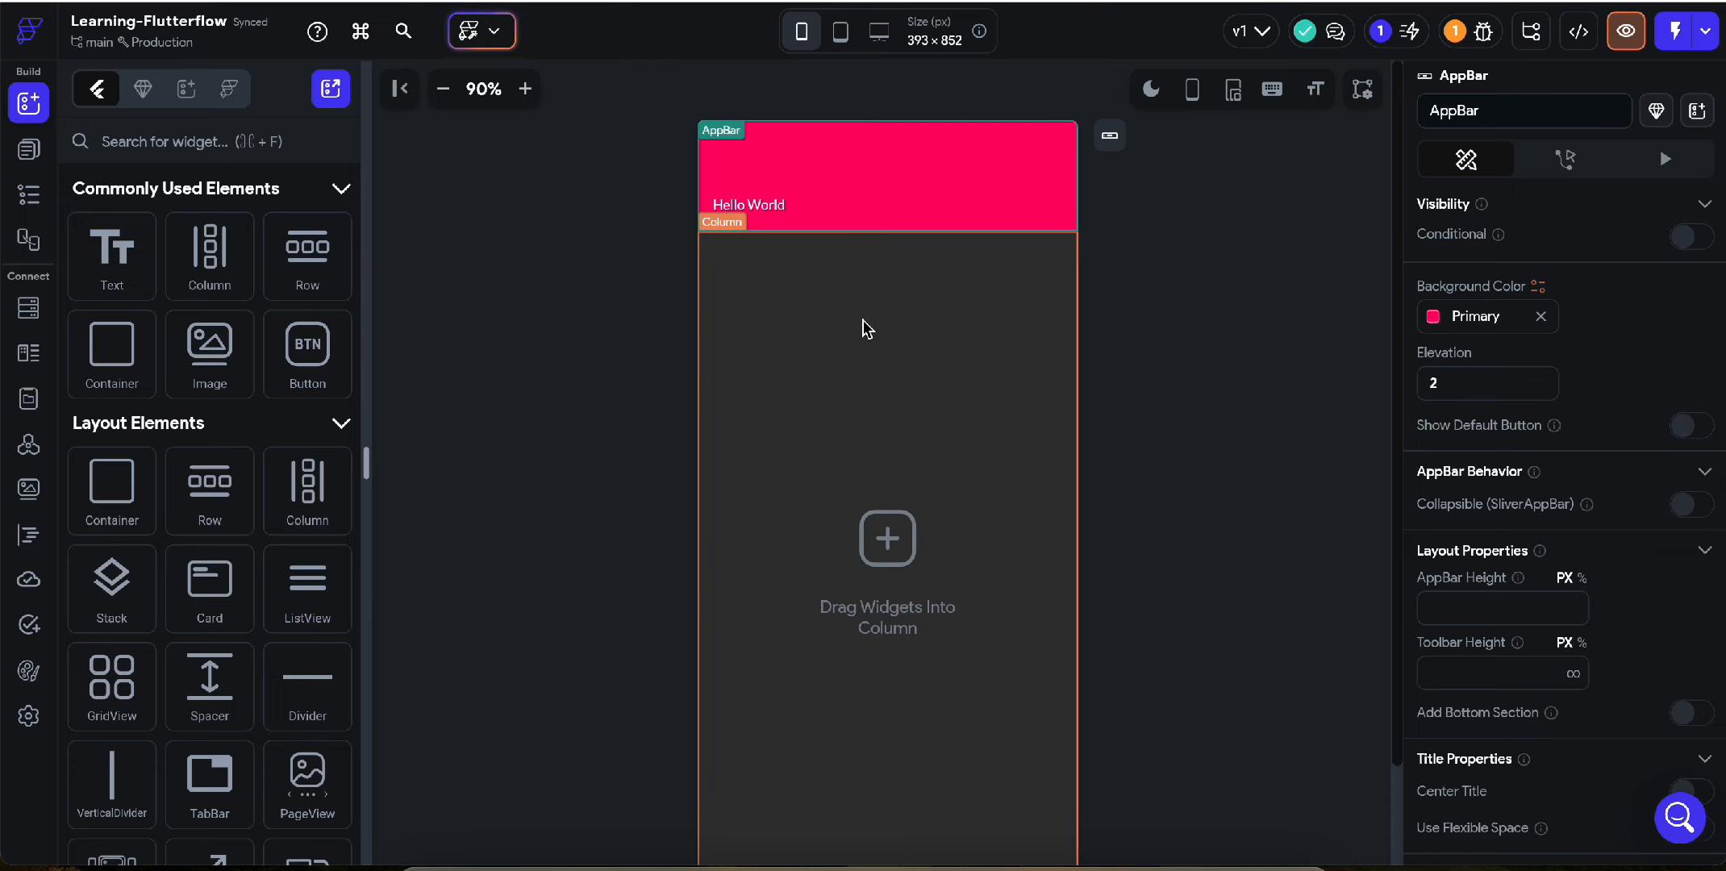
{"action": "left_click", "coordinate": [1434, 317]}
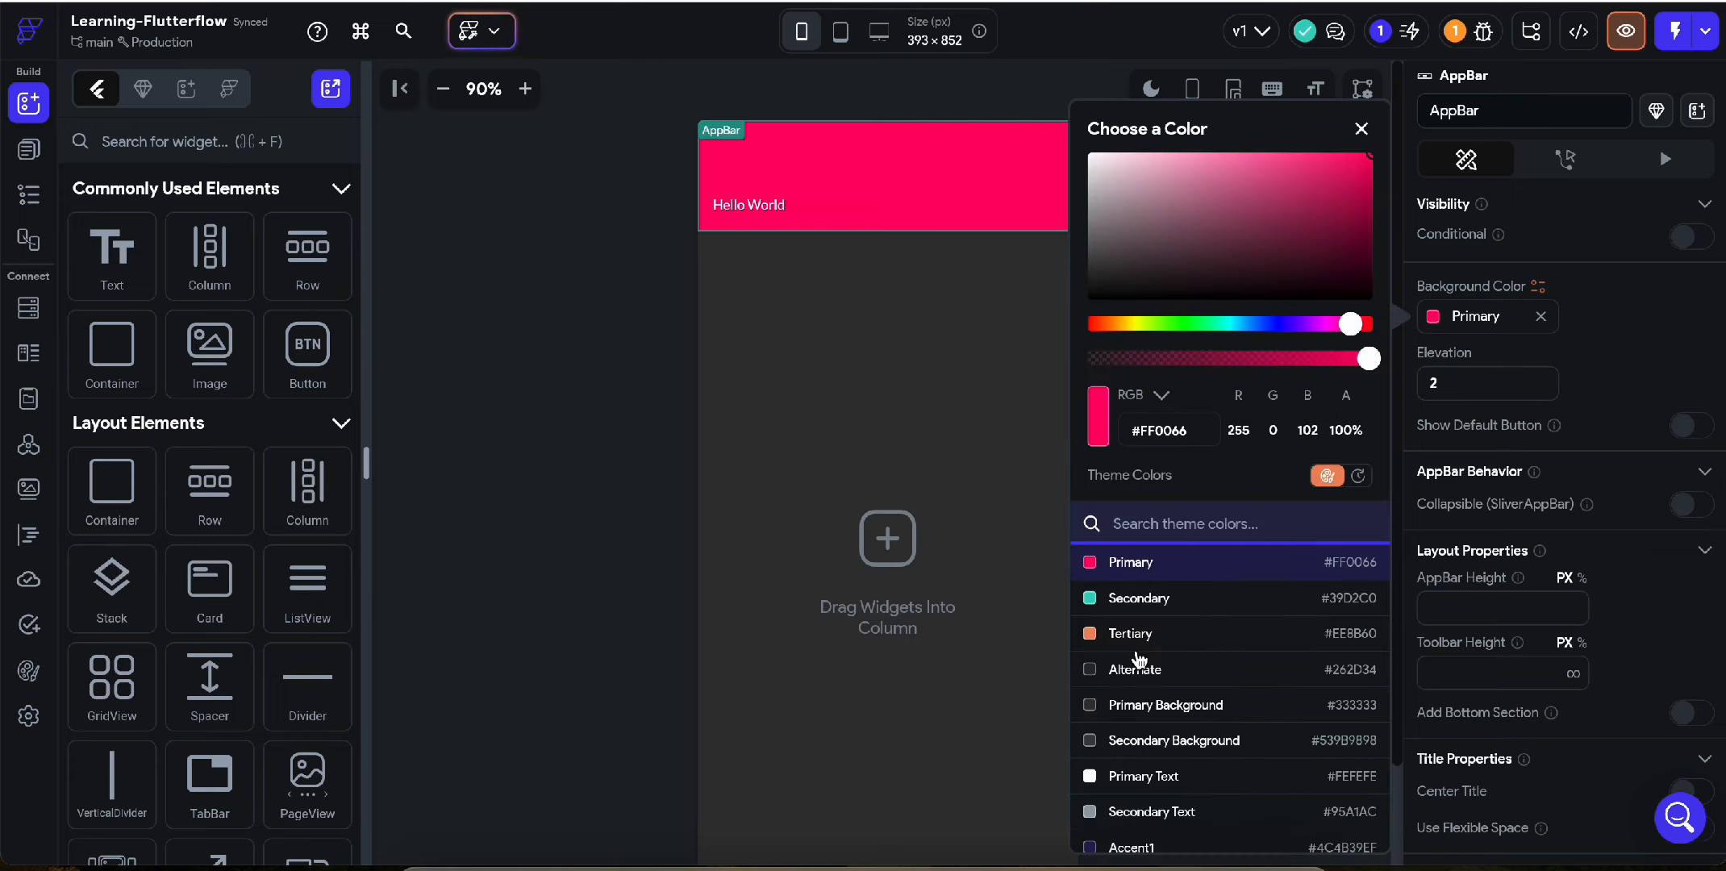
{"action": "left_click", "coordinate": [1129, 601]}
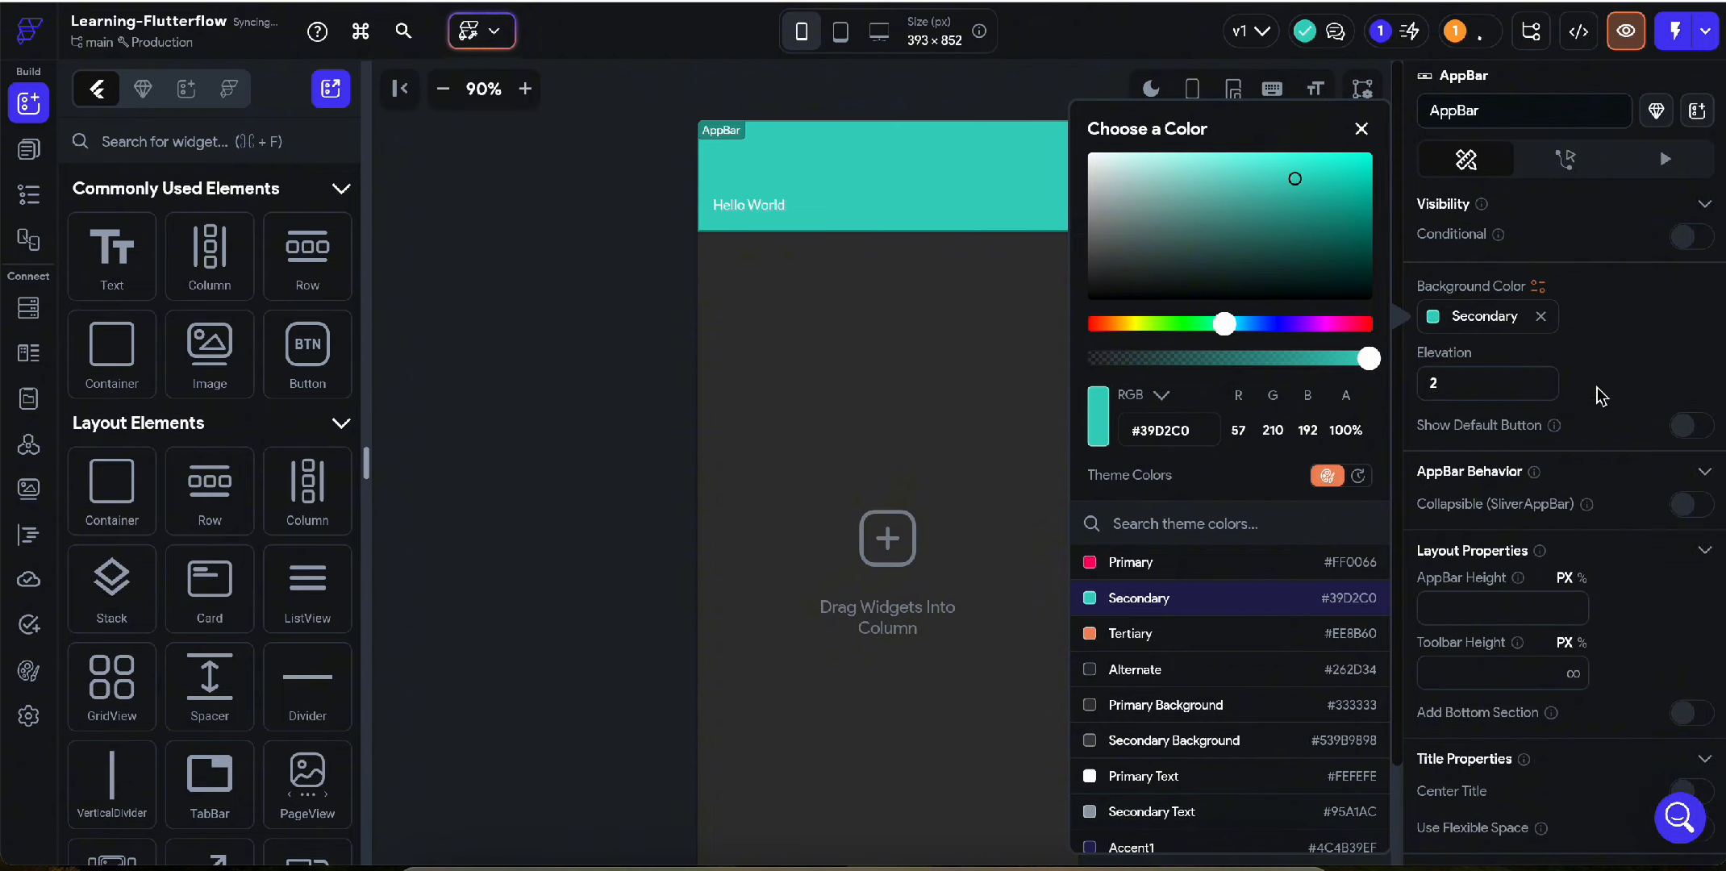
{"action": "left_click", "coordinate": [1162, 847]}
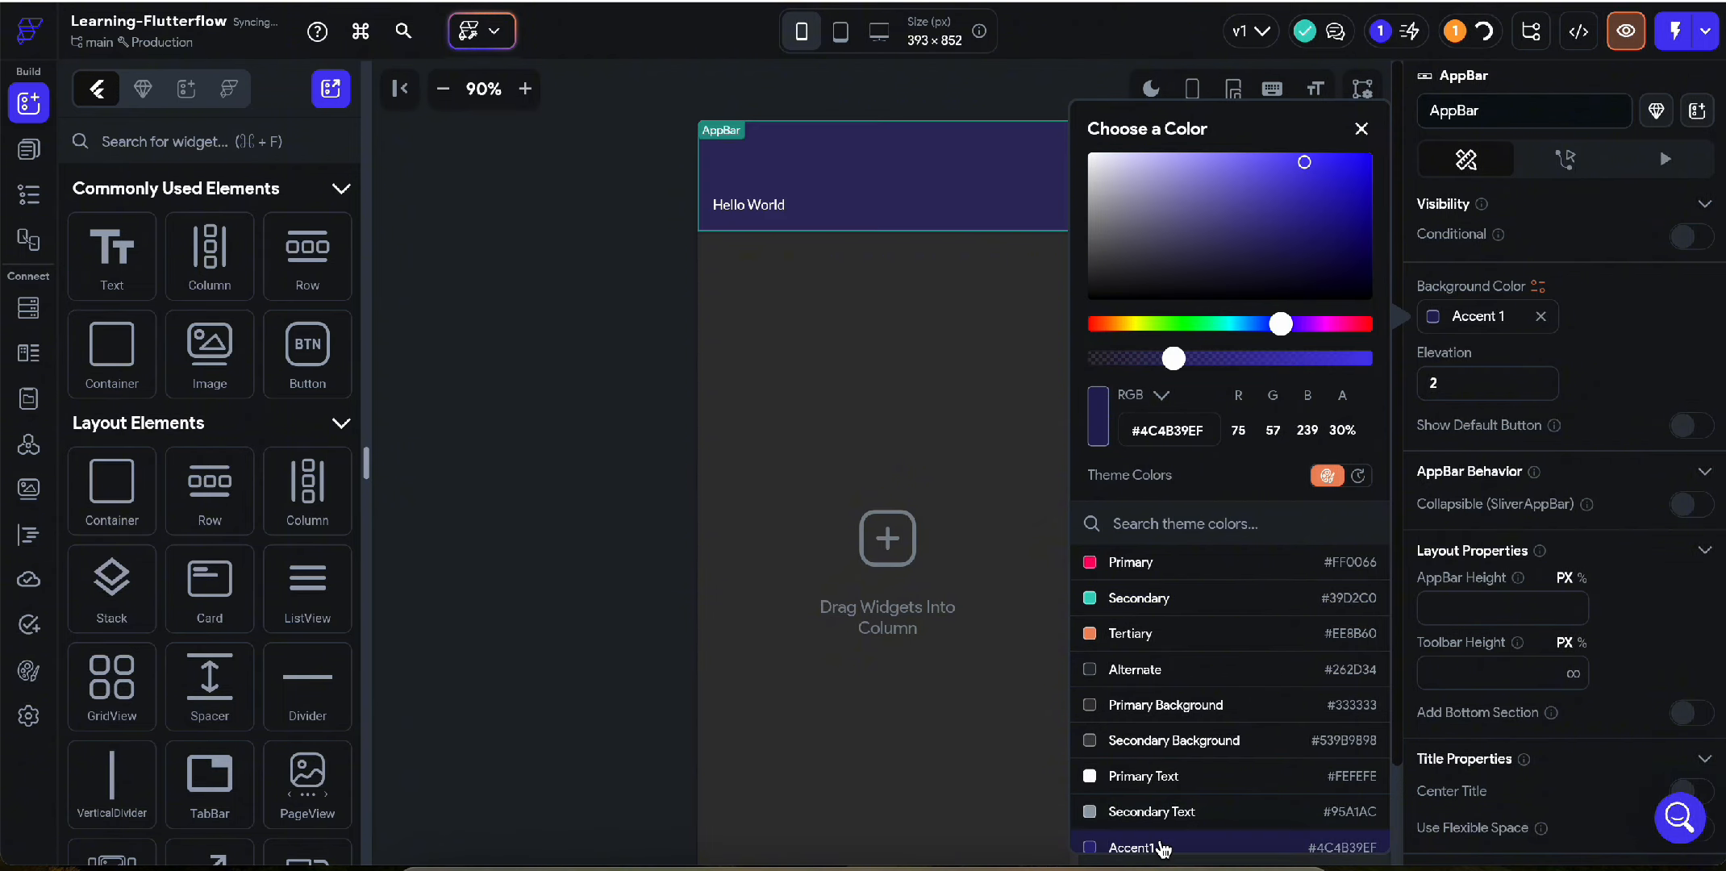
{"action": "left_click", "coordinate": [1613, 367]}
{"action": "left_click", "coordinate": [1456, 382]}
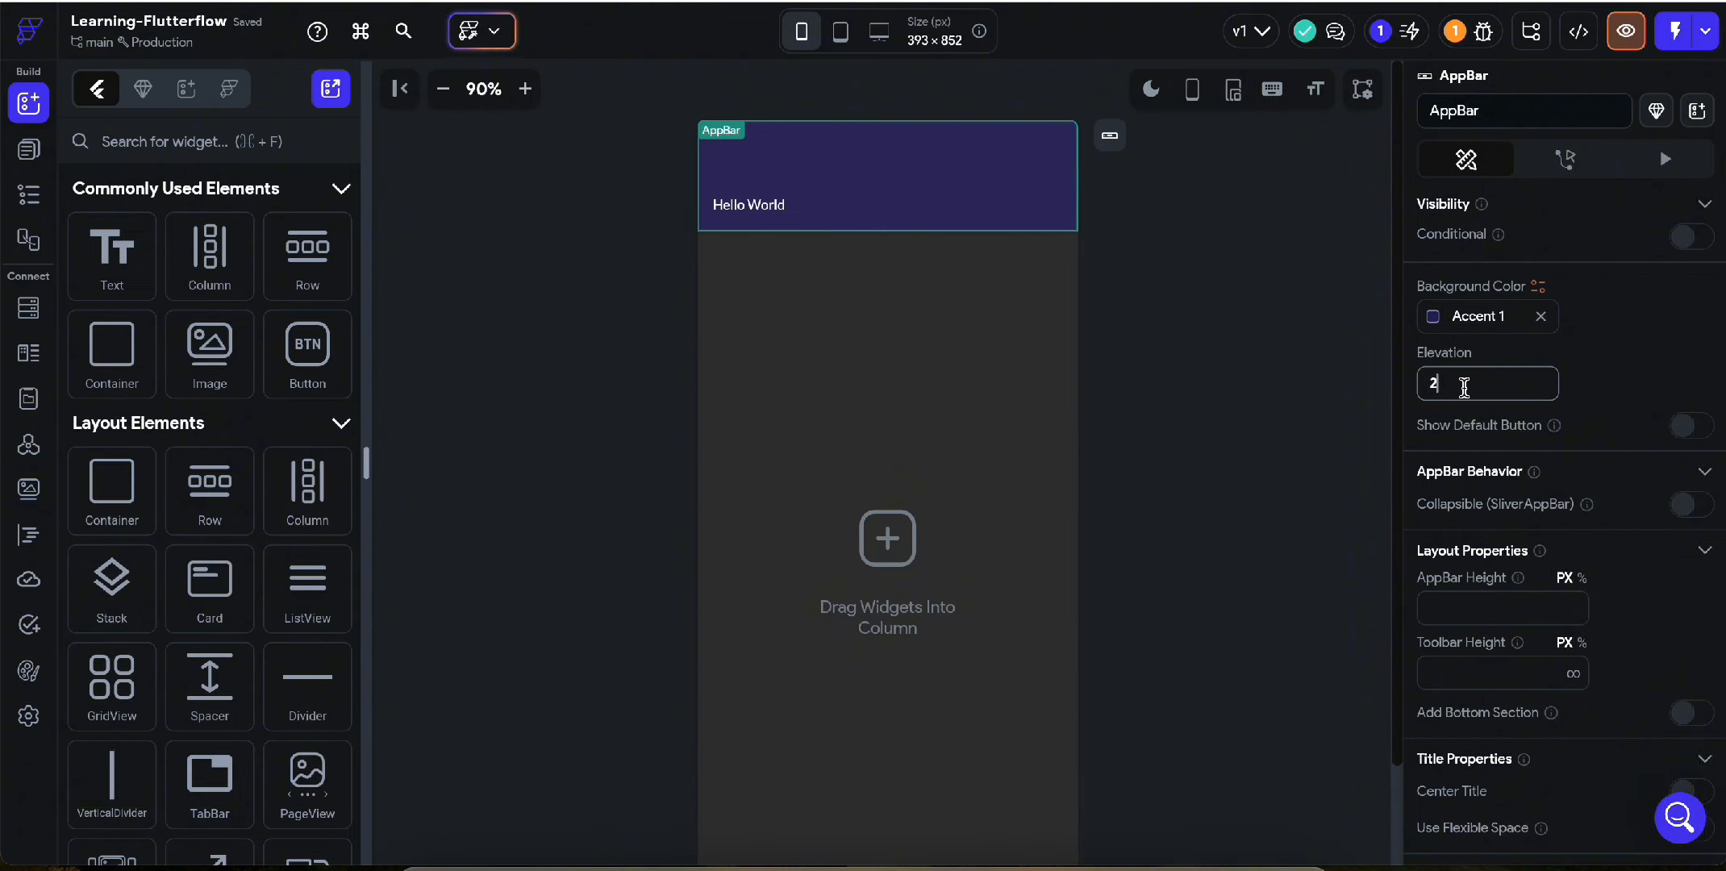
{"action": "type", "text": "0"}
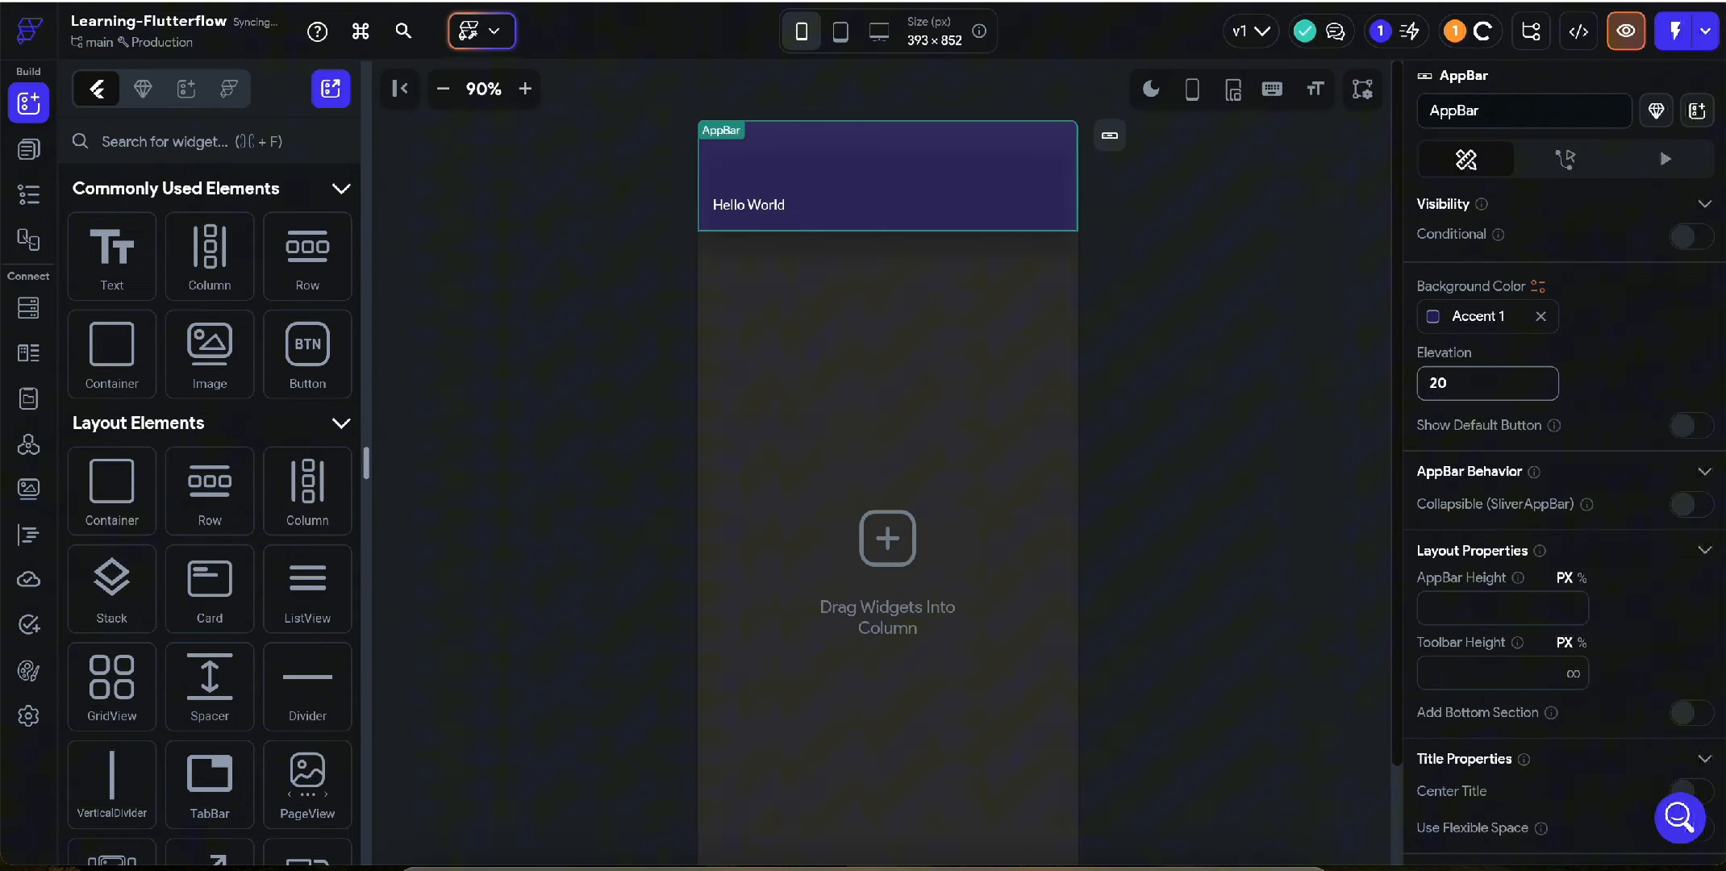
- Set the elevation of the appBar page's app bar to 2
{"action": "left_click", "coordinate": [1106, 275]}
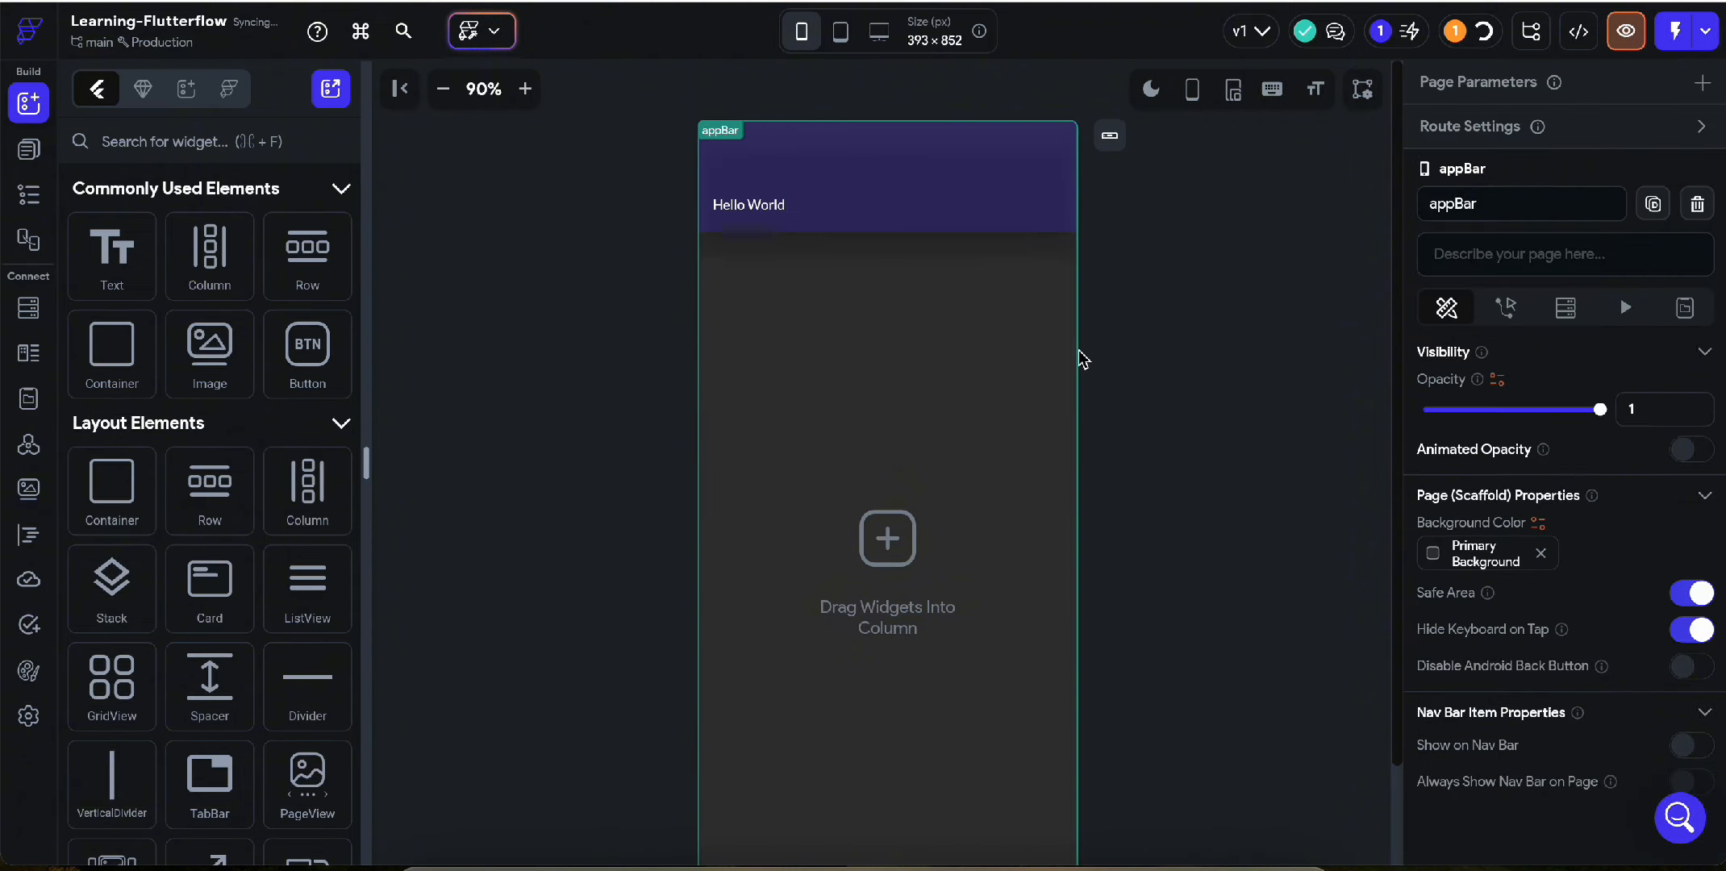
{"action": "left_click", "coordinate": [882, 219]}
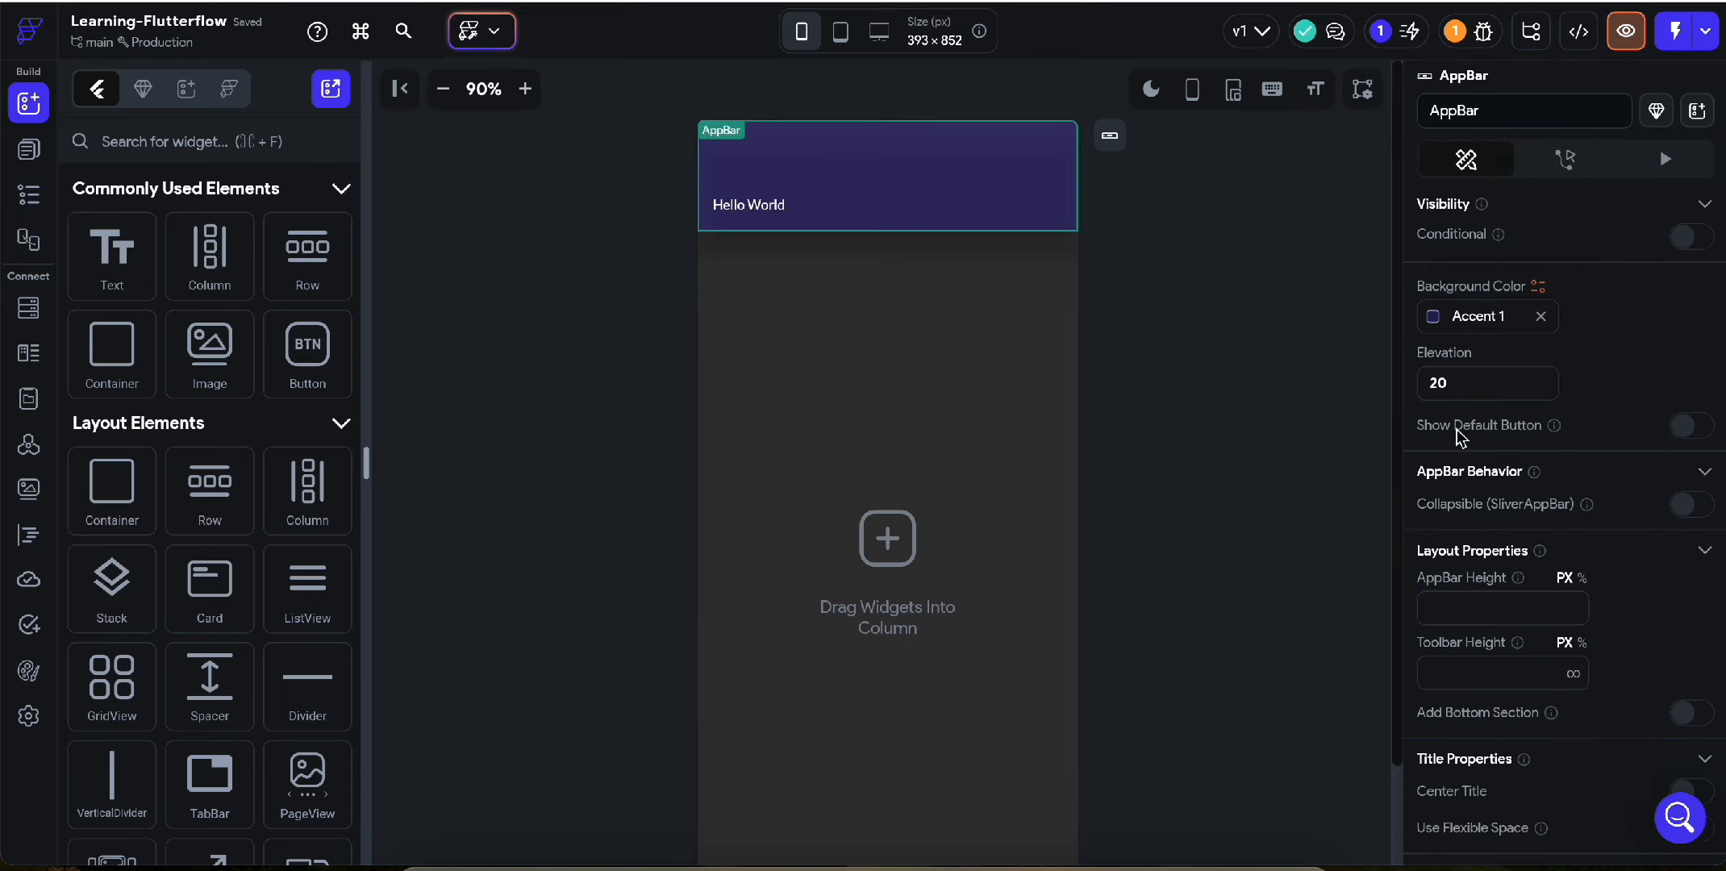
{"action": "left_click", "coordinate": [1454, 383]}
{"action": "key", "text": "BackSpace"}
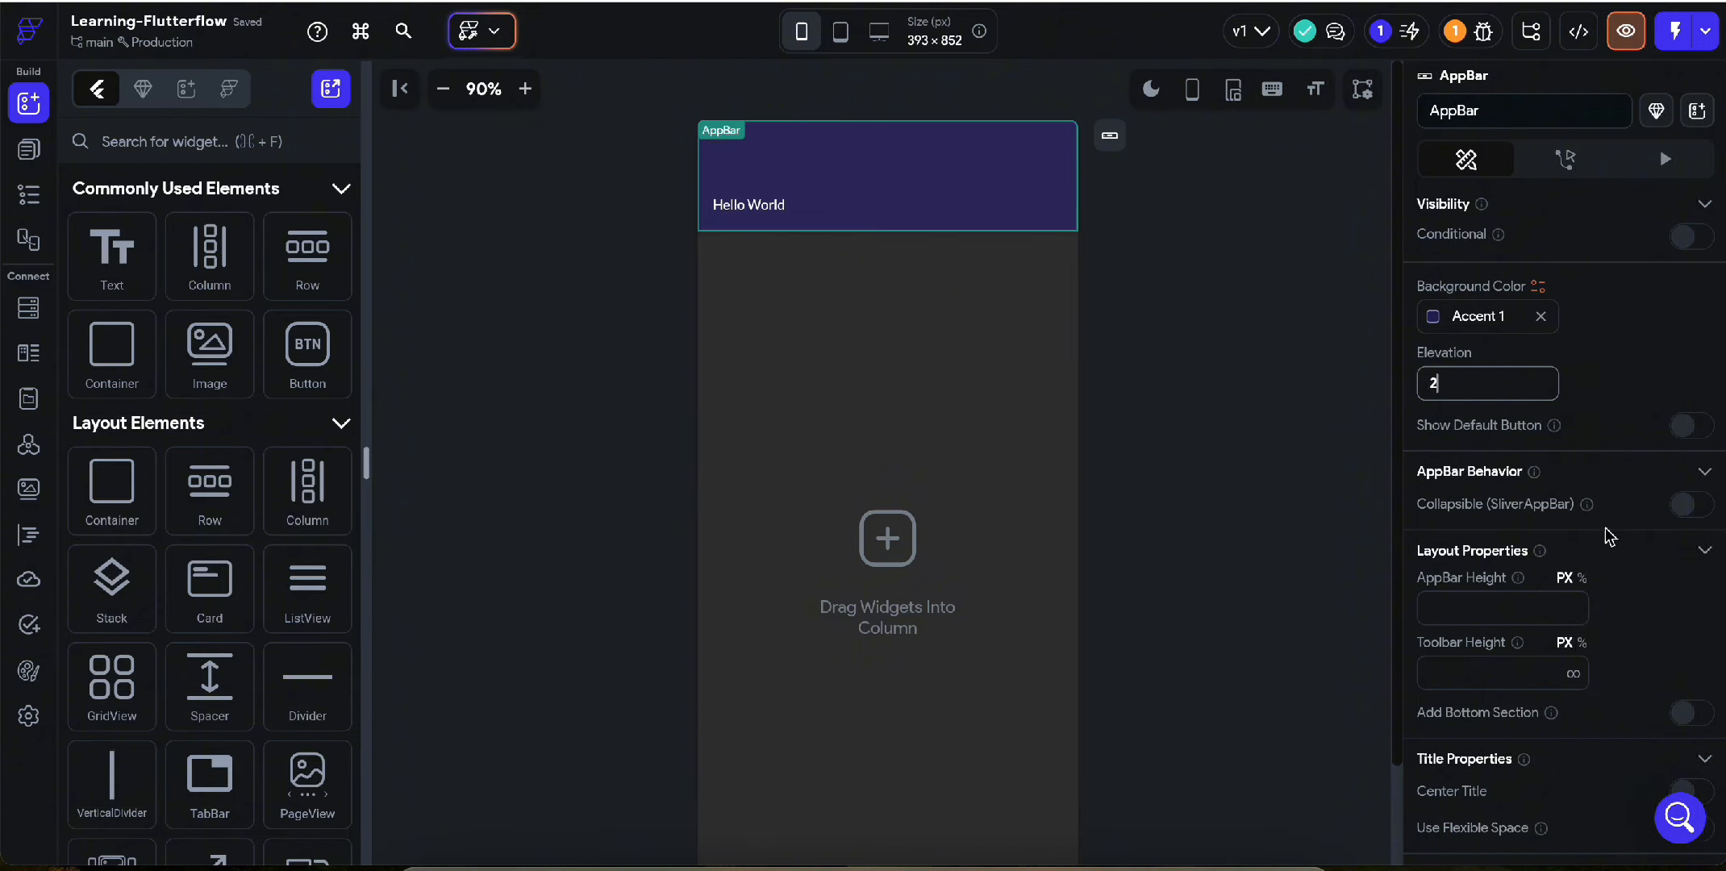
- Try centering the app bar's Hello World title, and turn Center Title back off
{"action": "scroll", "coordinate": [1605, 537], "scroll_direction": "down", "scroll_amount": 2}
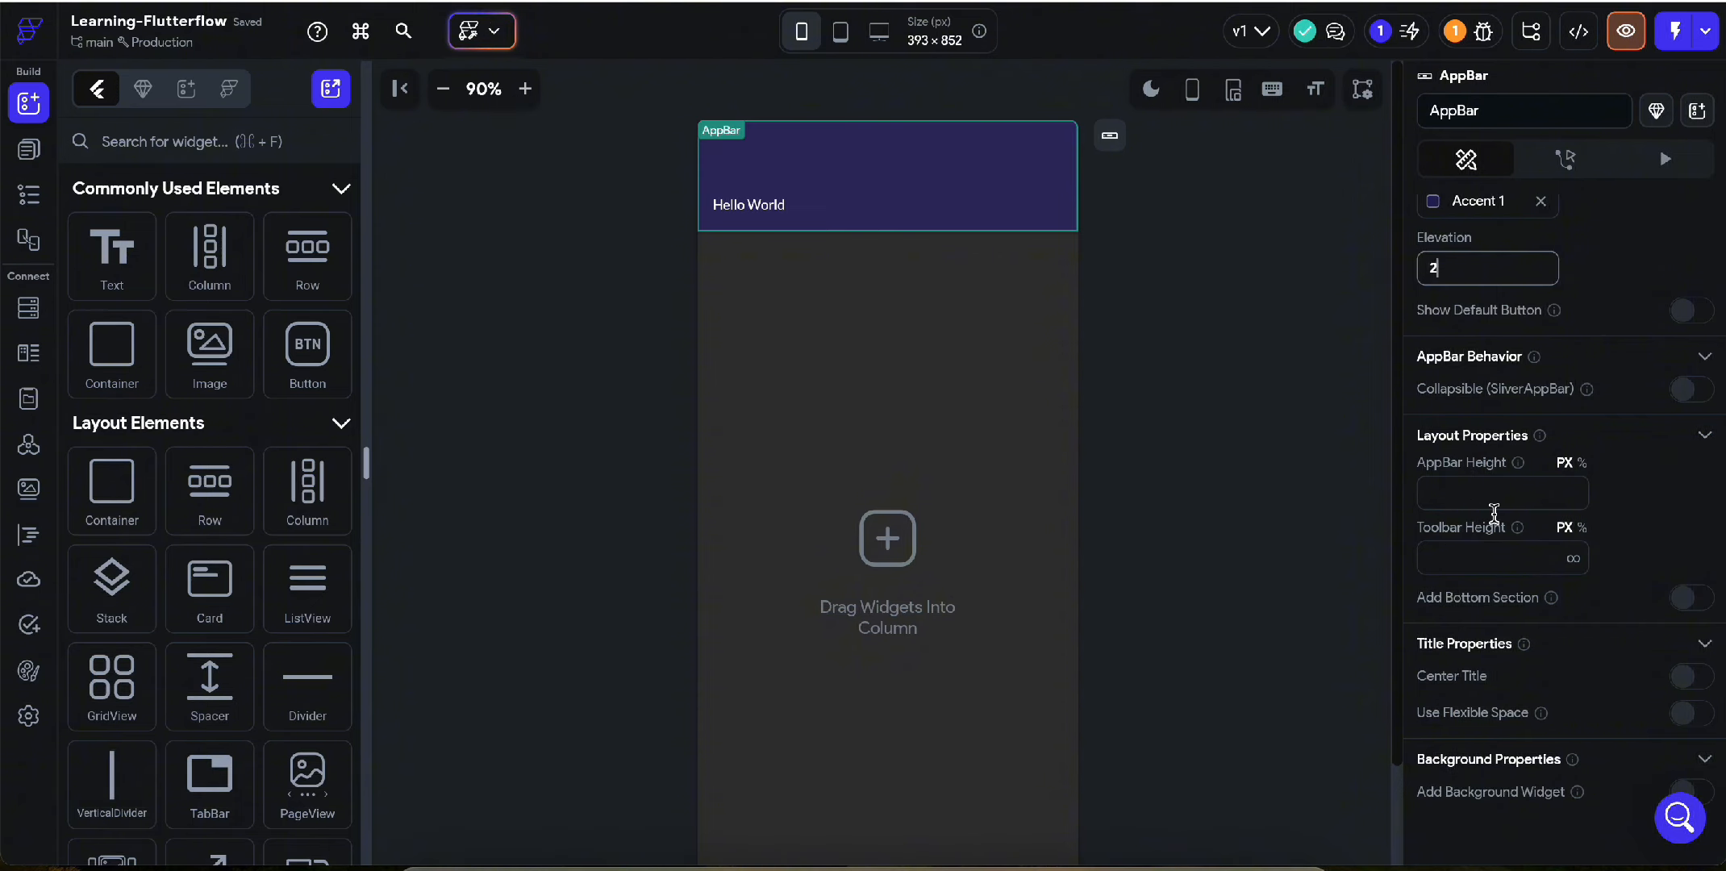
{"action": "scroll", "coordinate": [1465, 546], "scroll_direction": "down", "scroll_amount": 3}
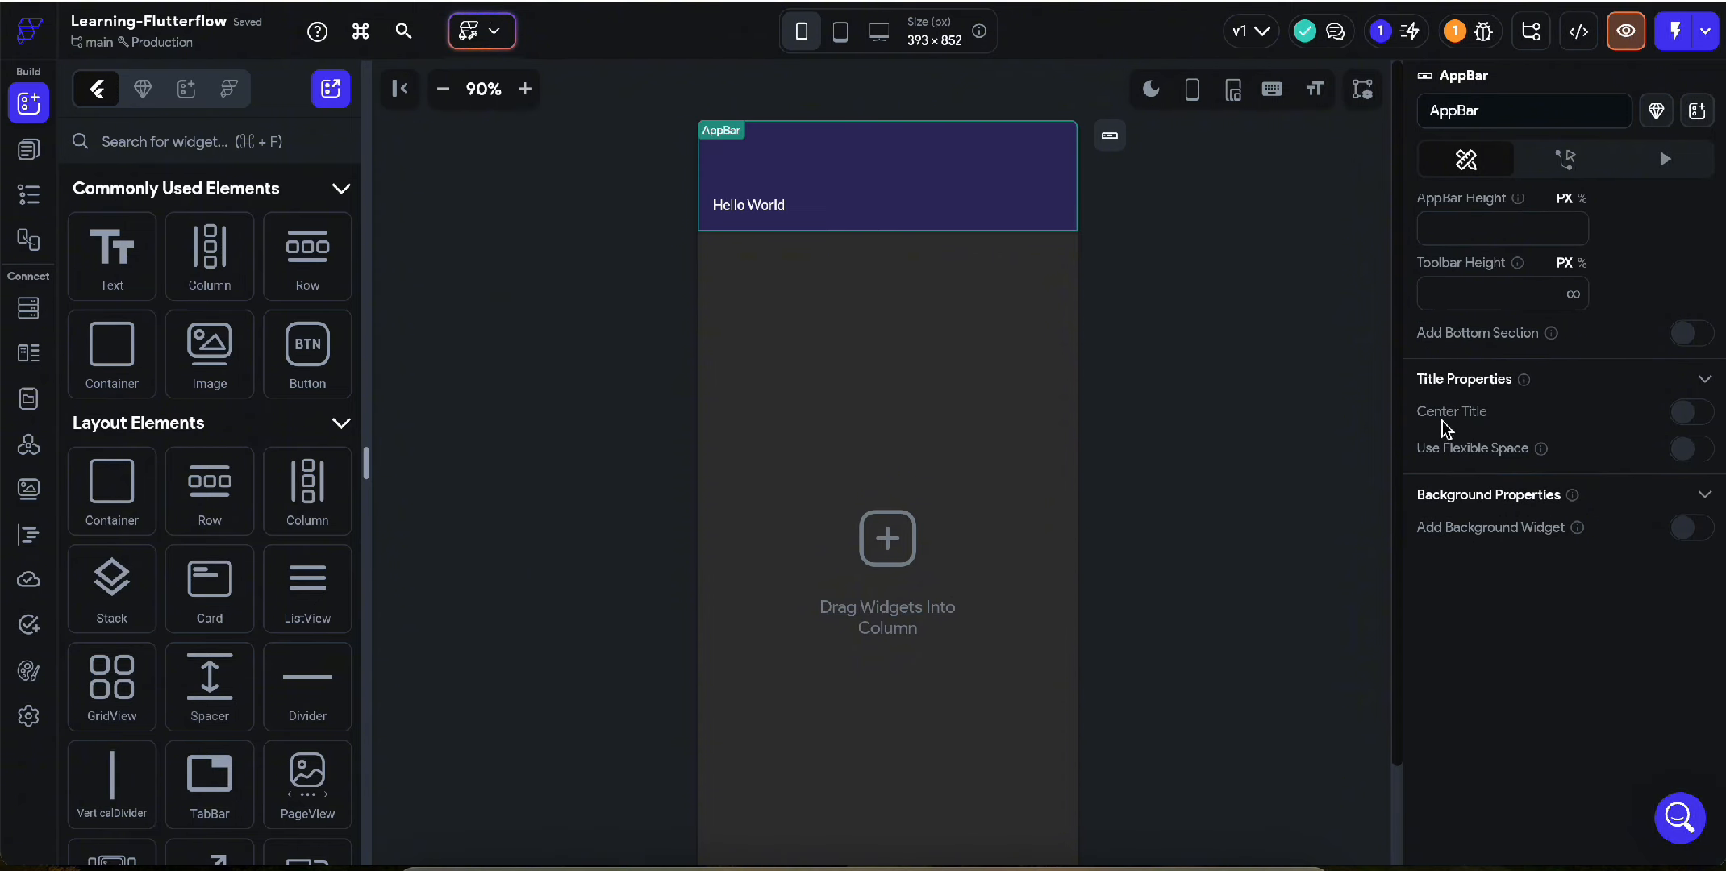
{"action": "left_click", "coordinate": [774, 208]}
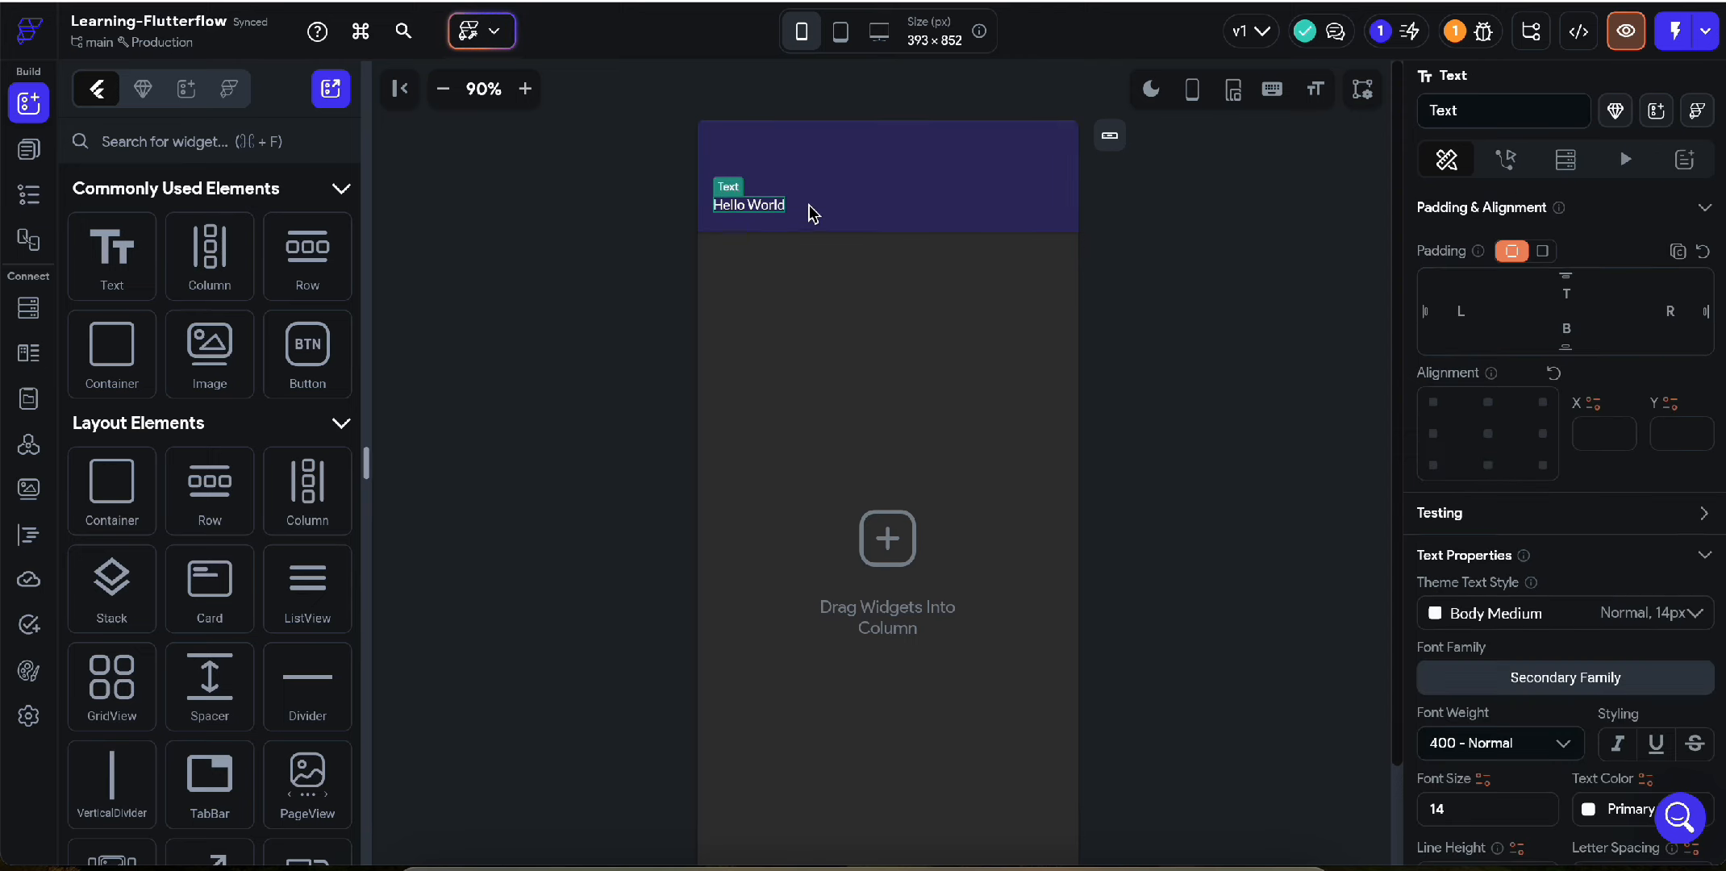
{"action": "left_click", "coordinate": [937, 203]}
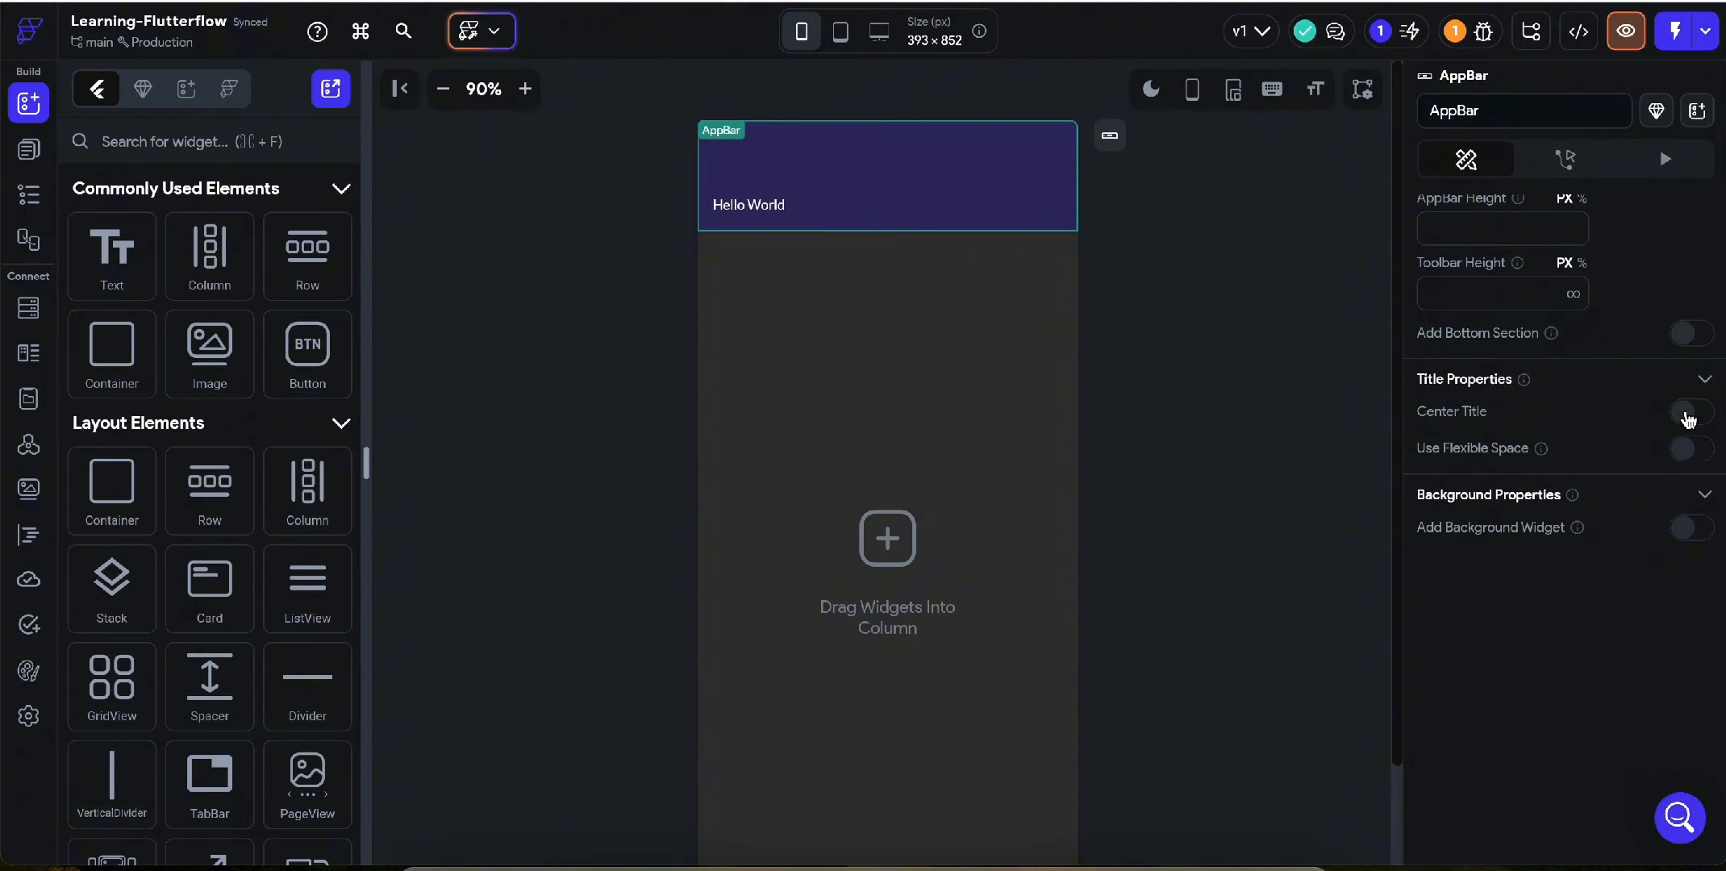
{"action": "left_click", "coordinate": [1688, 419]}
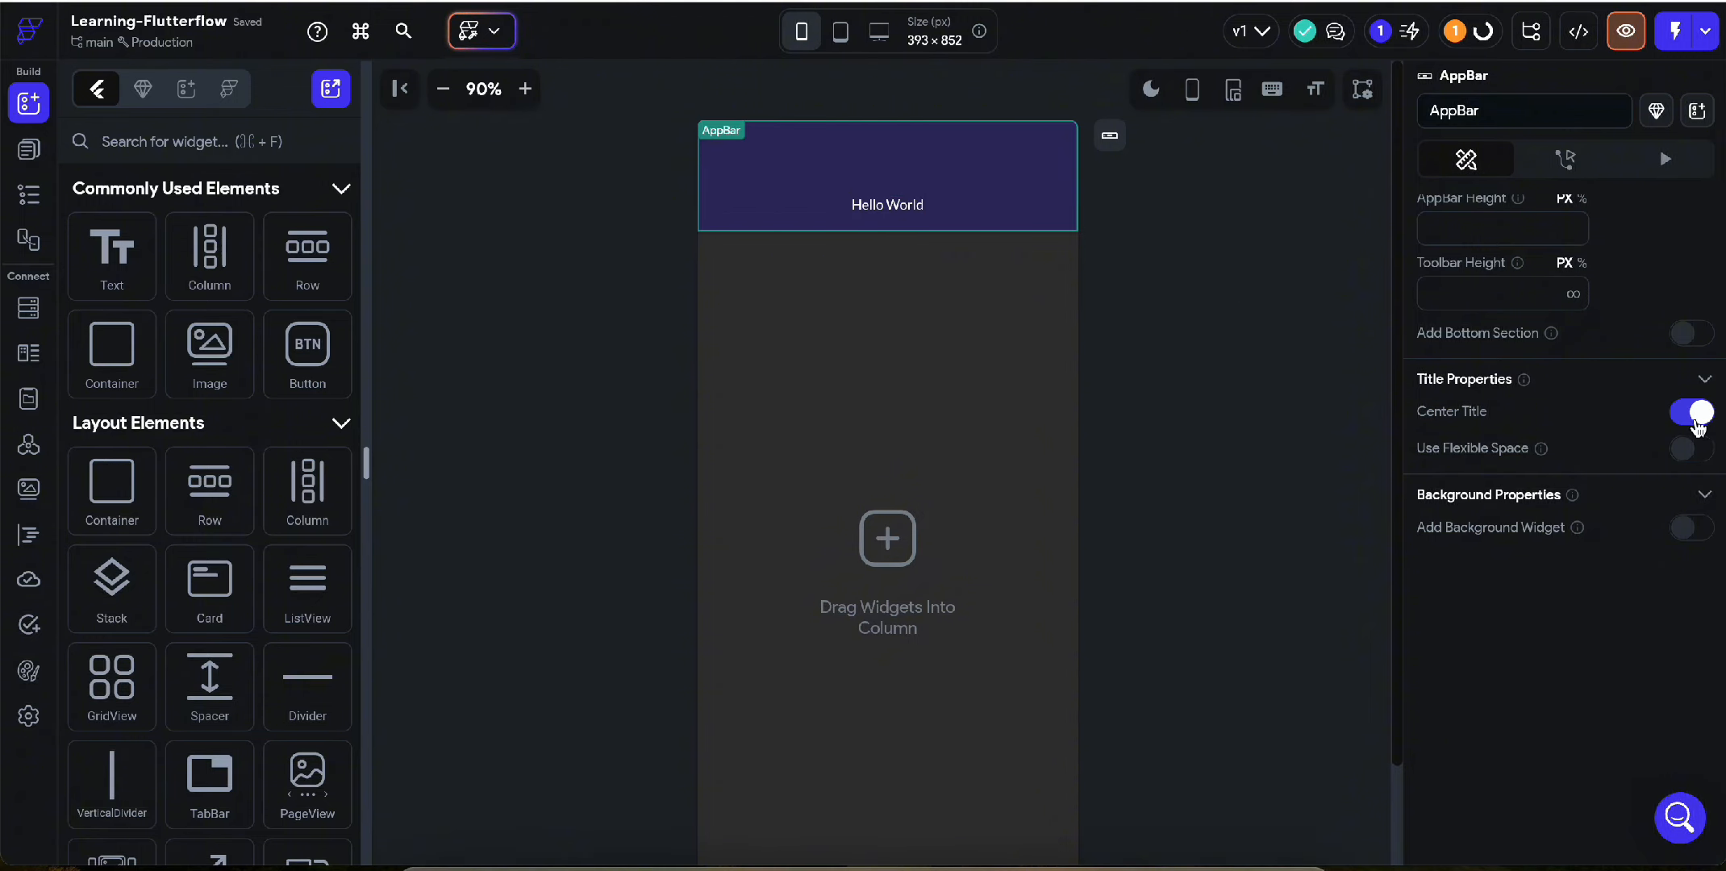
{"action": "left_click", "coordinate": [1697, 416]}
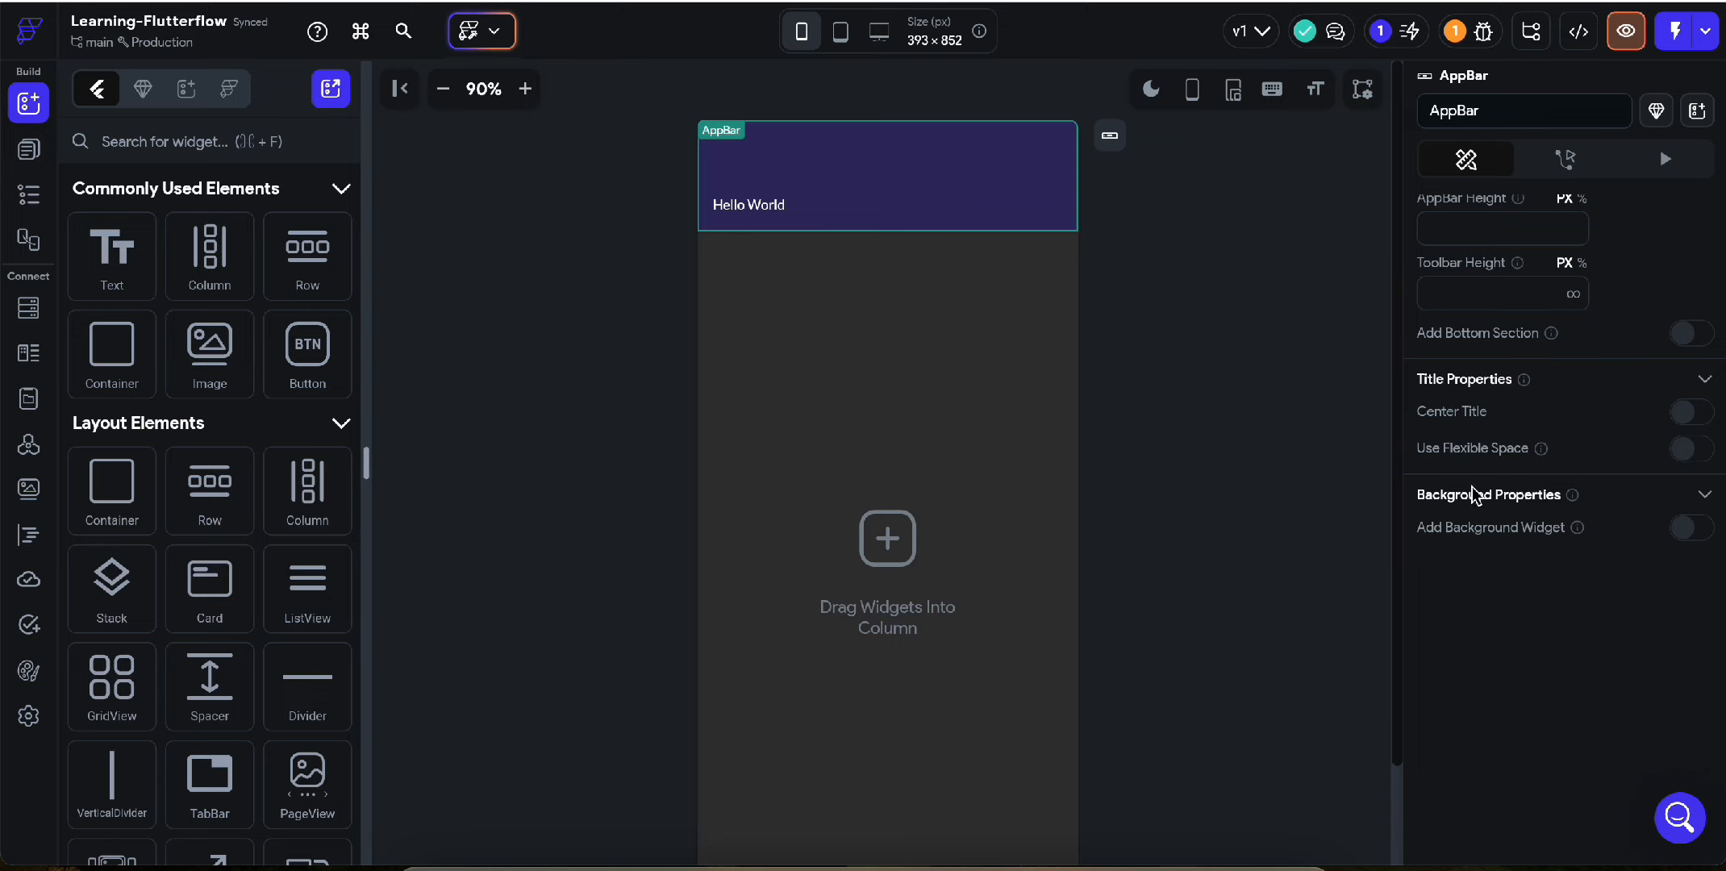
- Try Use Flexible Space on the app bar with a left title padding of 0, clear the padding and turn the option off
{"action": "left_click", "coordinate": [1698, 451]}
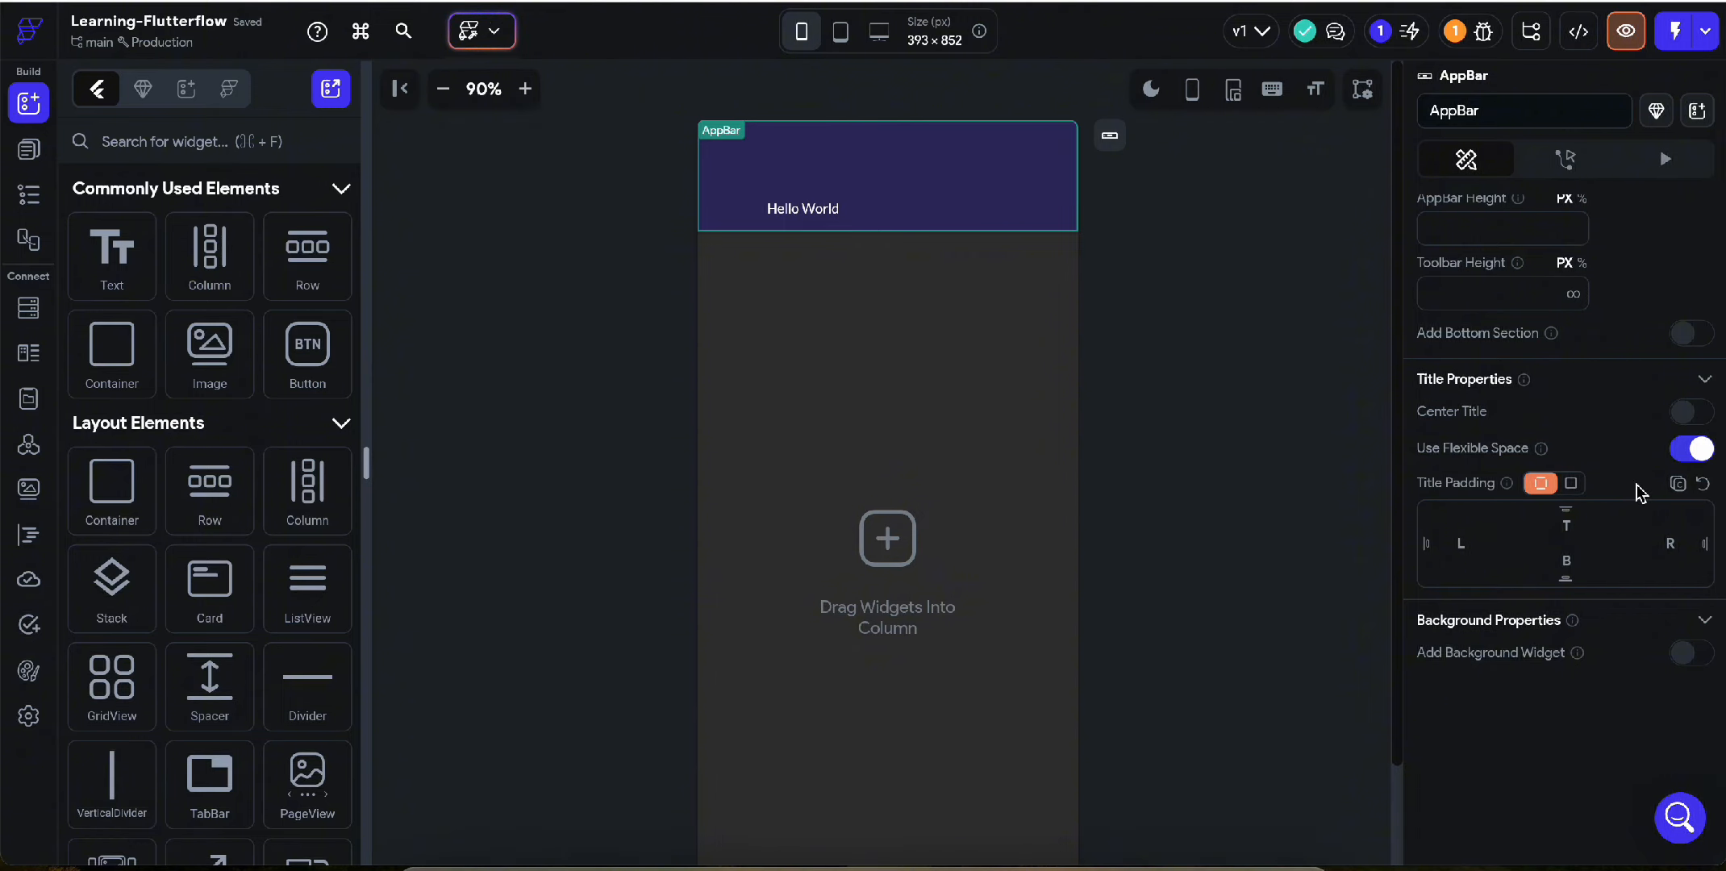
{"action": "left_click", "coordinate": [1692, 457]}
{"action": "left_click", "coordinate": [1680, 456]}
{"action": "left_click", "coordinate": [1459, 547]}
{"action": "type", "text": "0"}
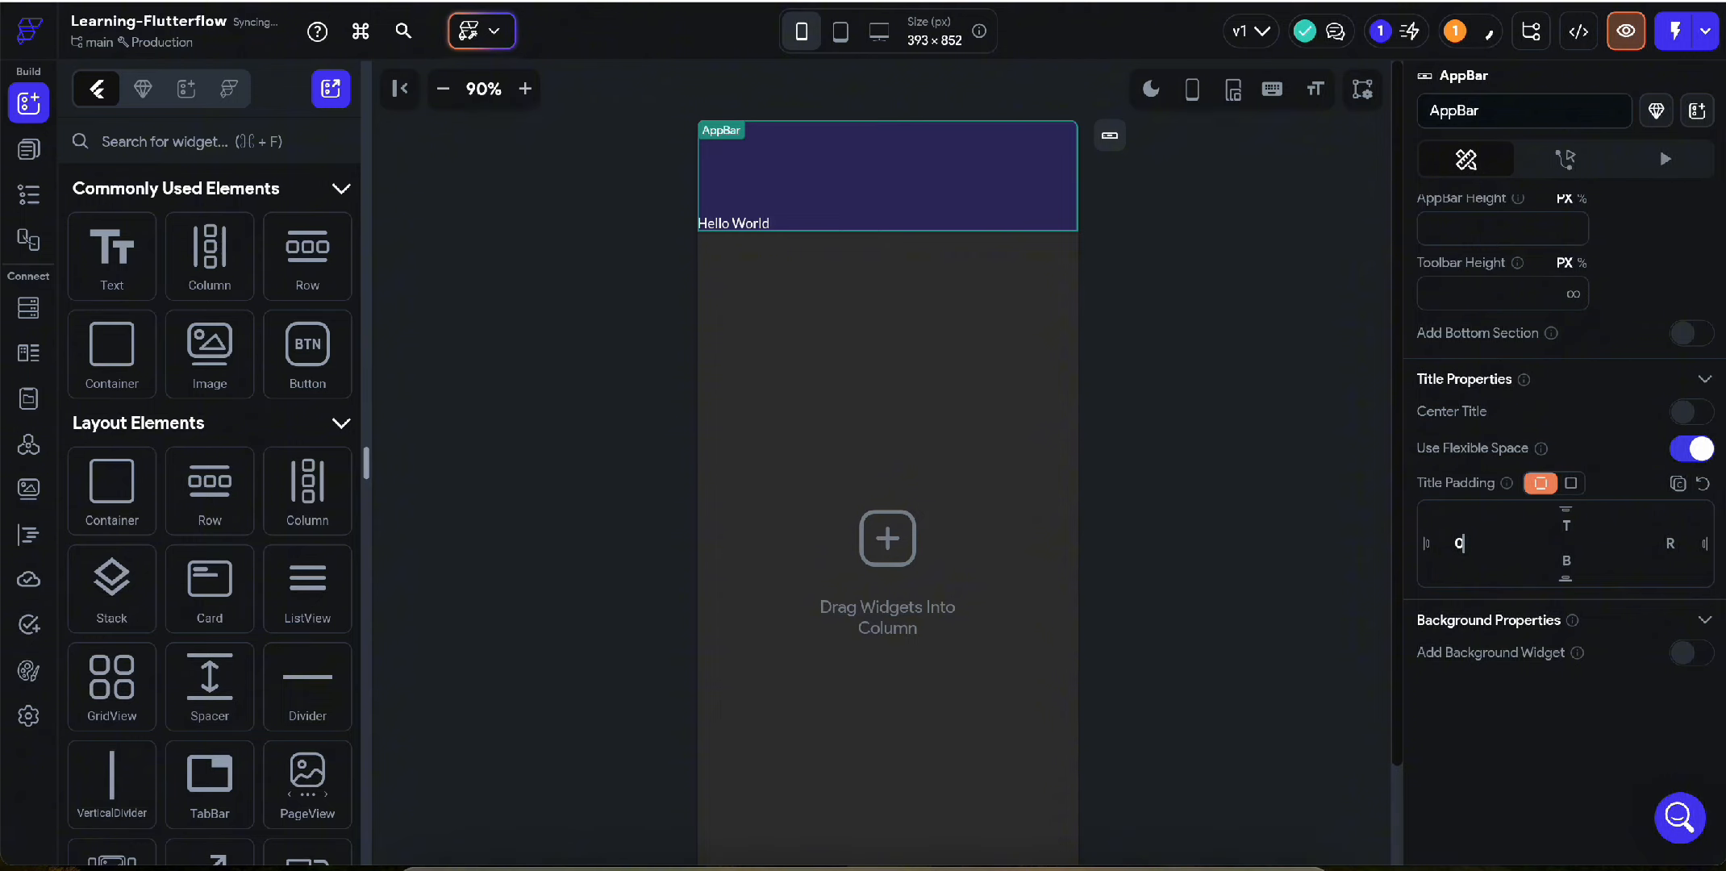
{"action": "key", "text": "BackSpace"}
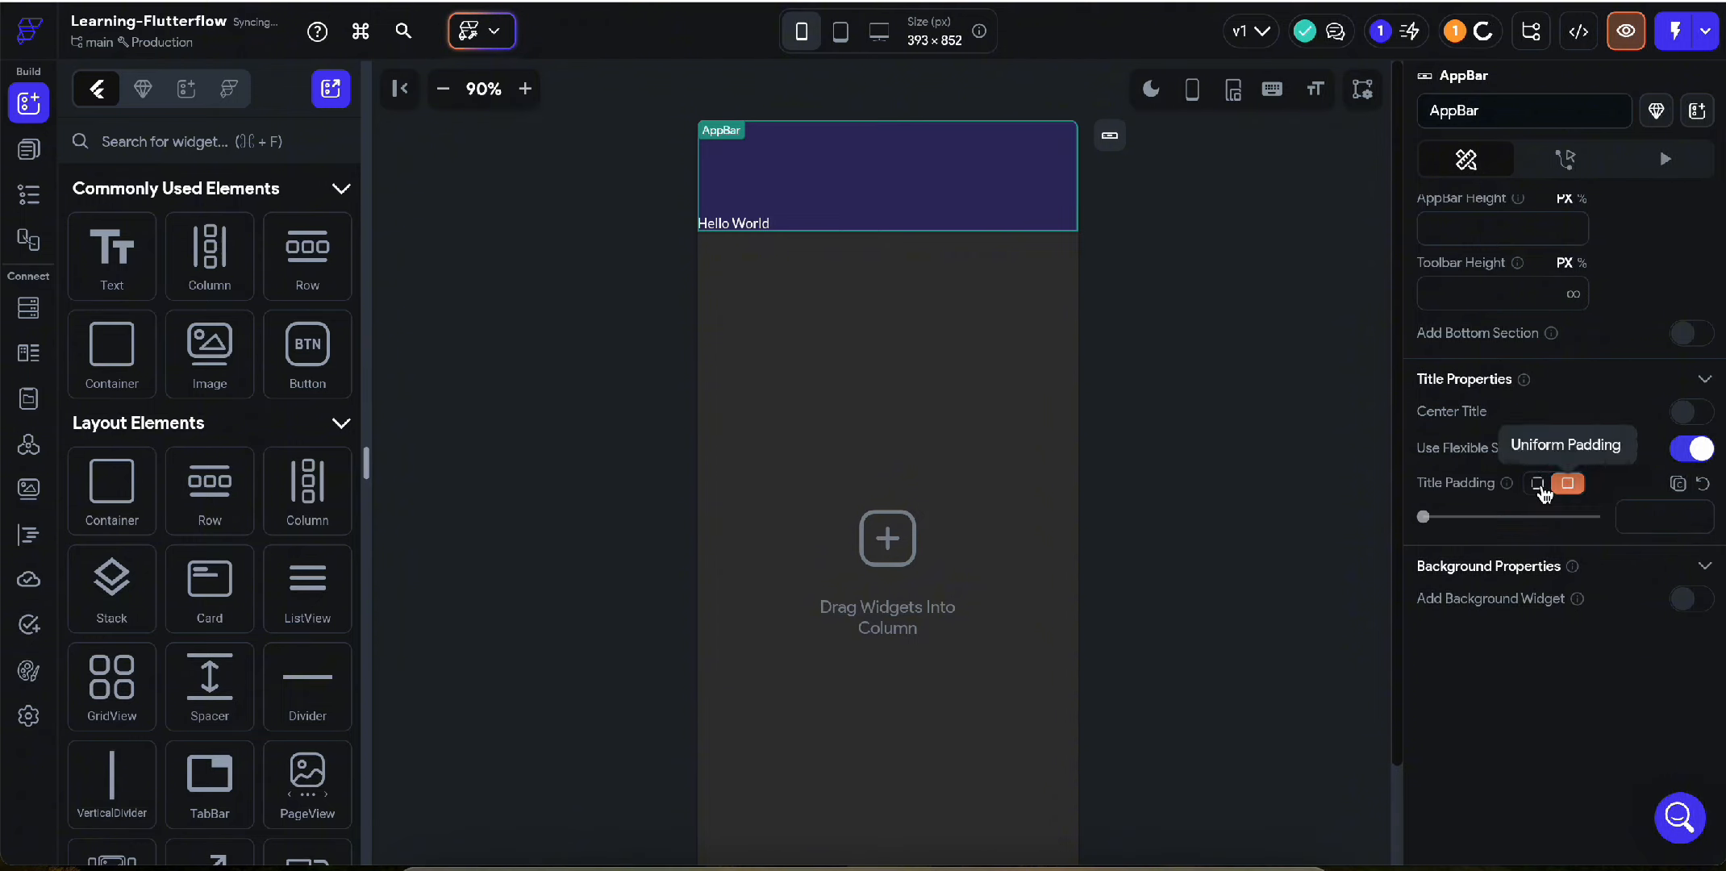
{"action": "left_click", "coordinate": [1690, 450]}
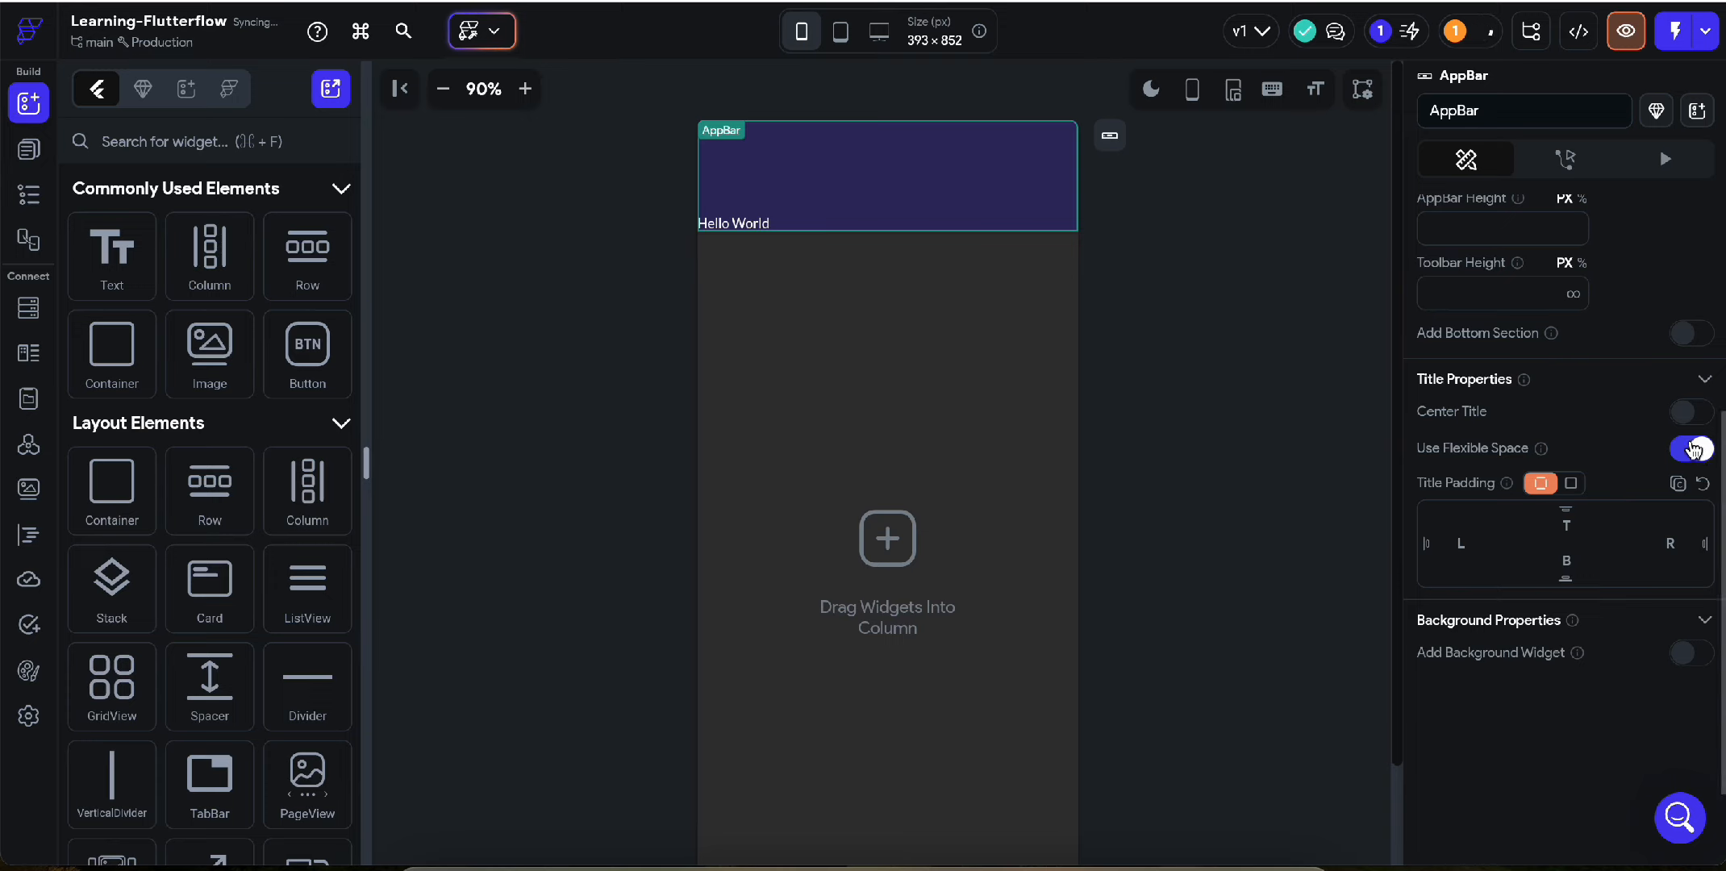
{"action": "left_click", "coordinate": [1690, 450]}
{"action": "left_click", "coordinate": [1690, 450]}
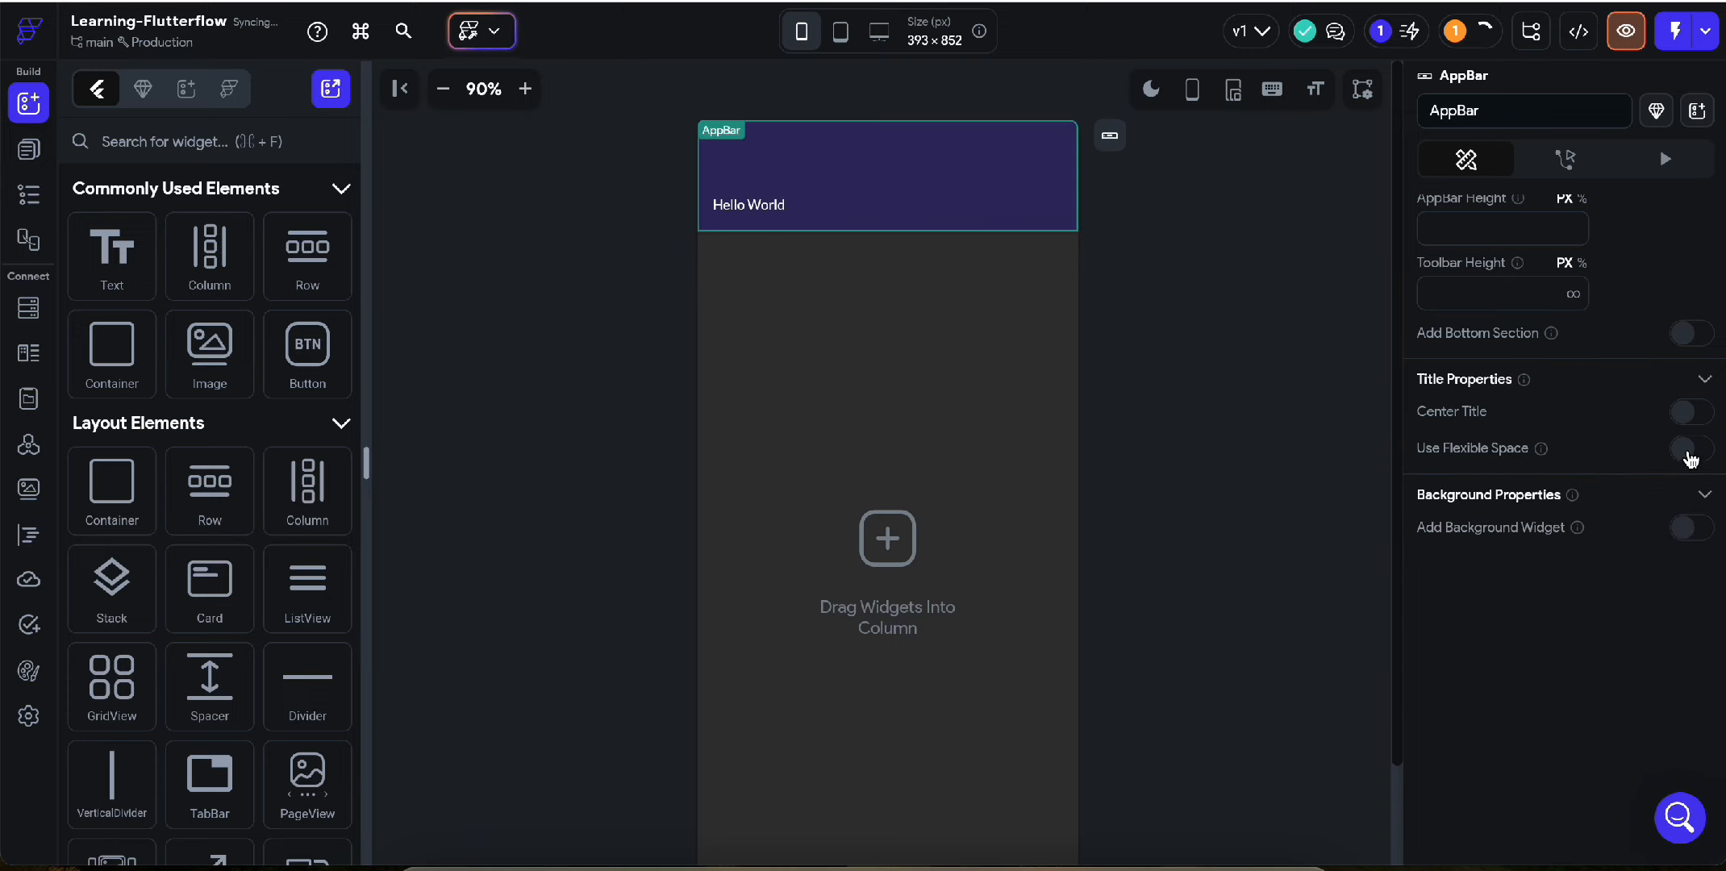
{"action": "left_click", "coordinate": [1691, 450]}
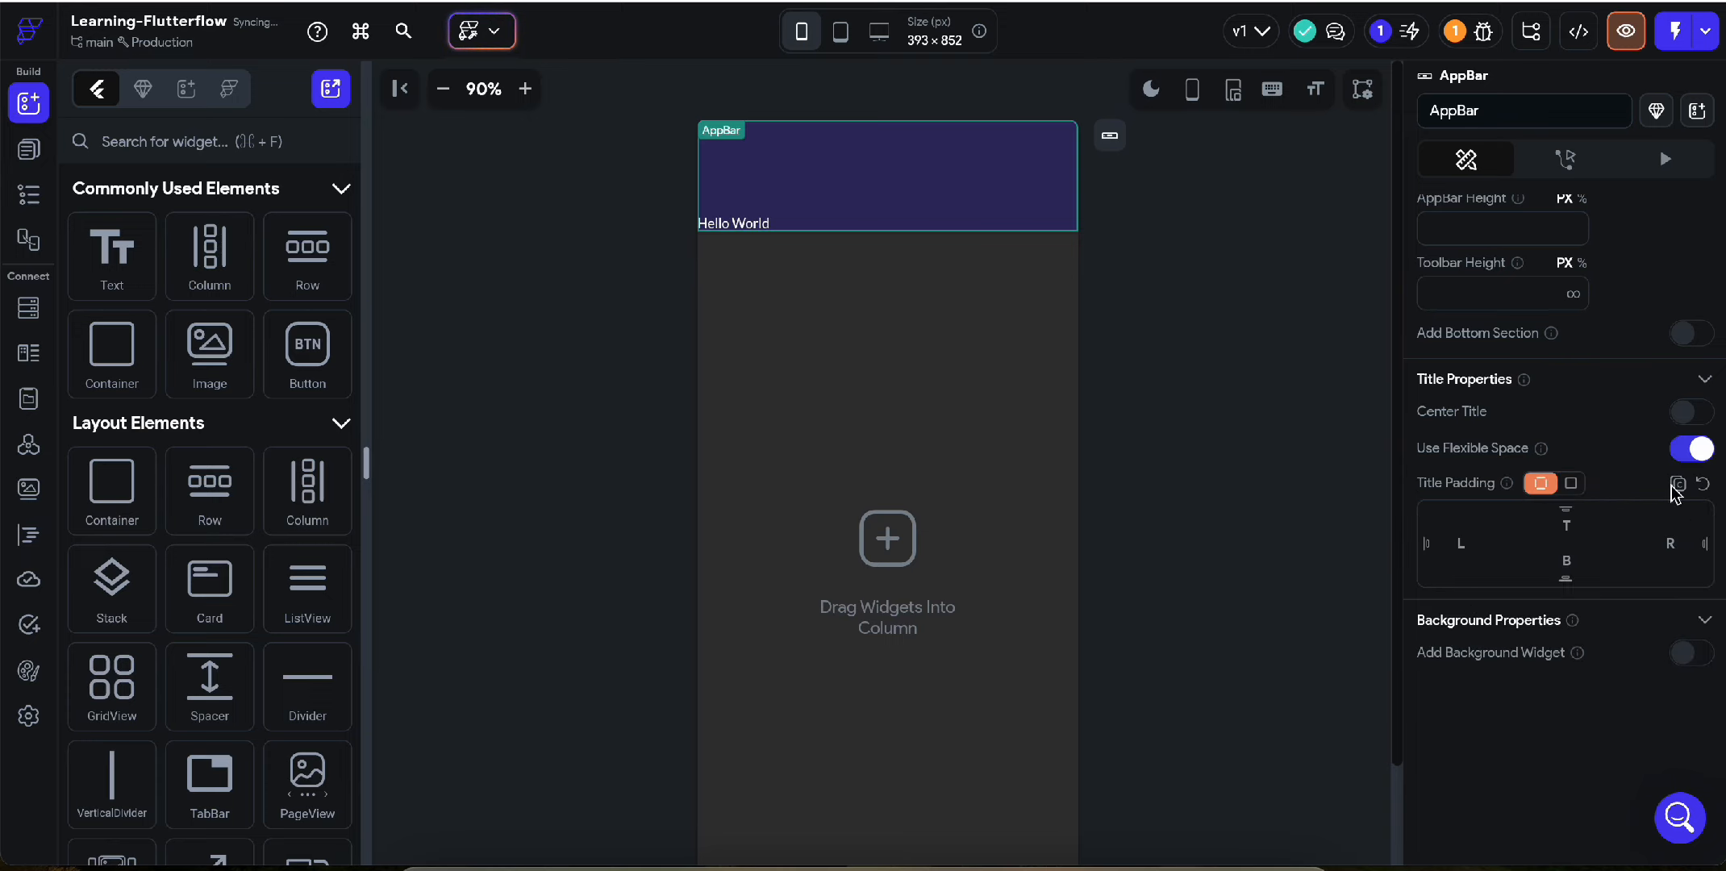
{"action": "left_click", "coordinate": [1692, 451]}
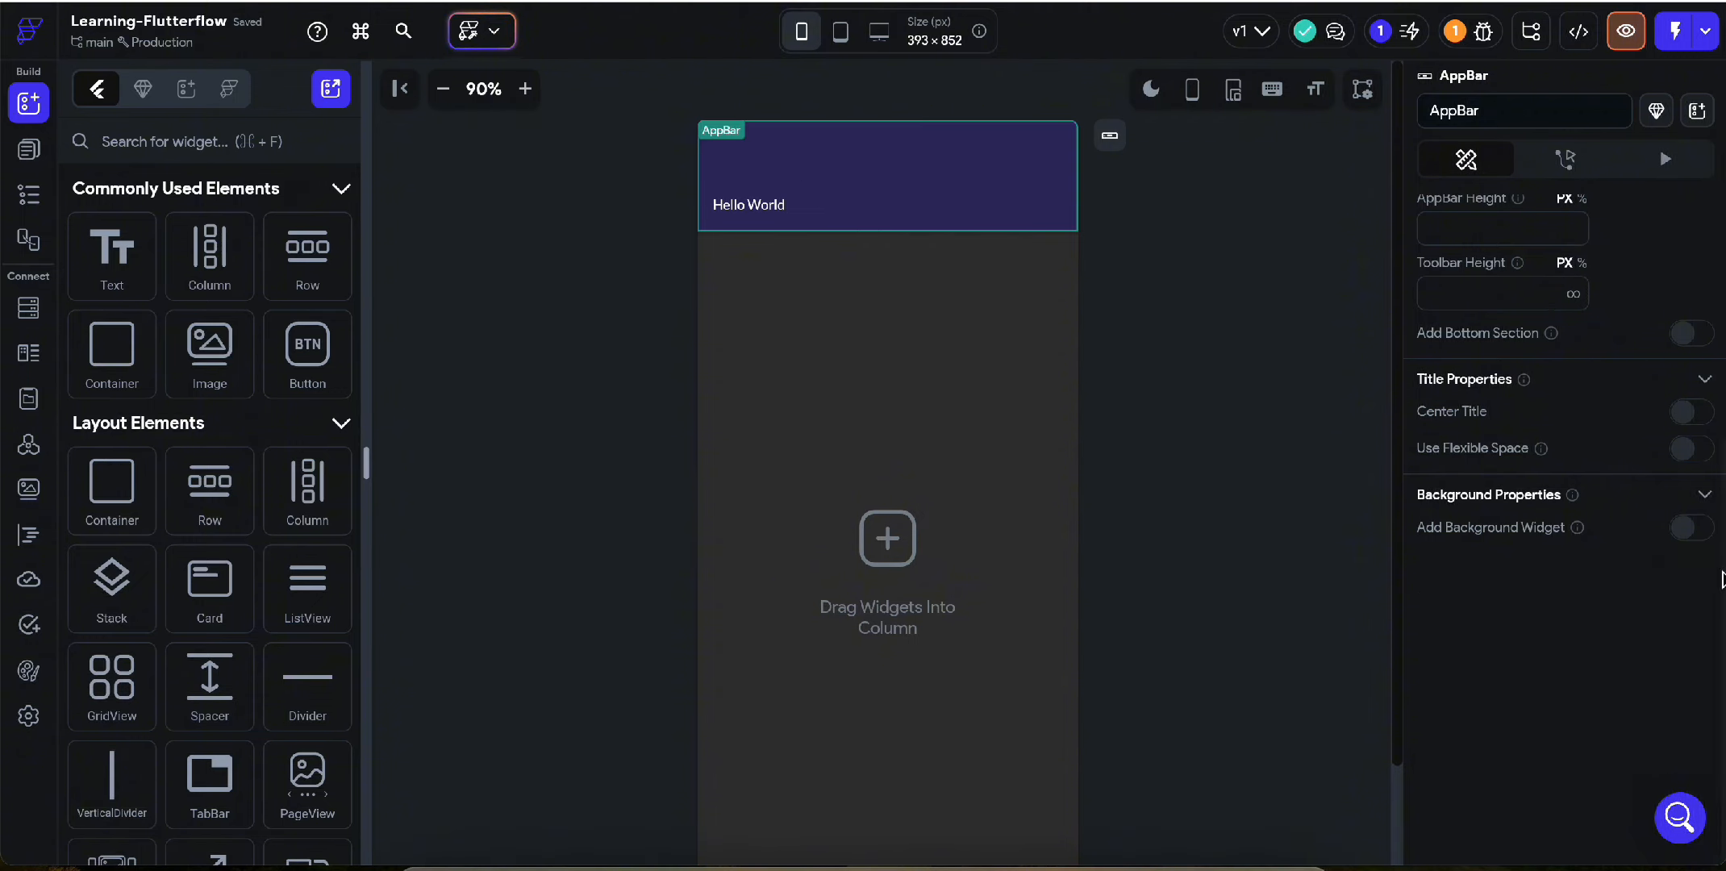
- Add a background widget editable in the UI Builder to the app bar and set its image to the DALL·E_2024-11-28 asset
{"action": "left_click", "coordinate": [1697, 534]}
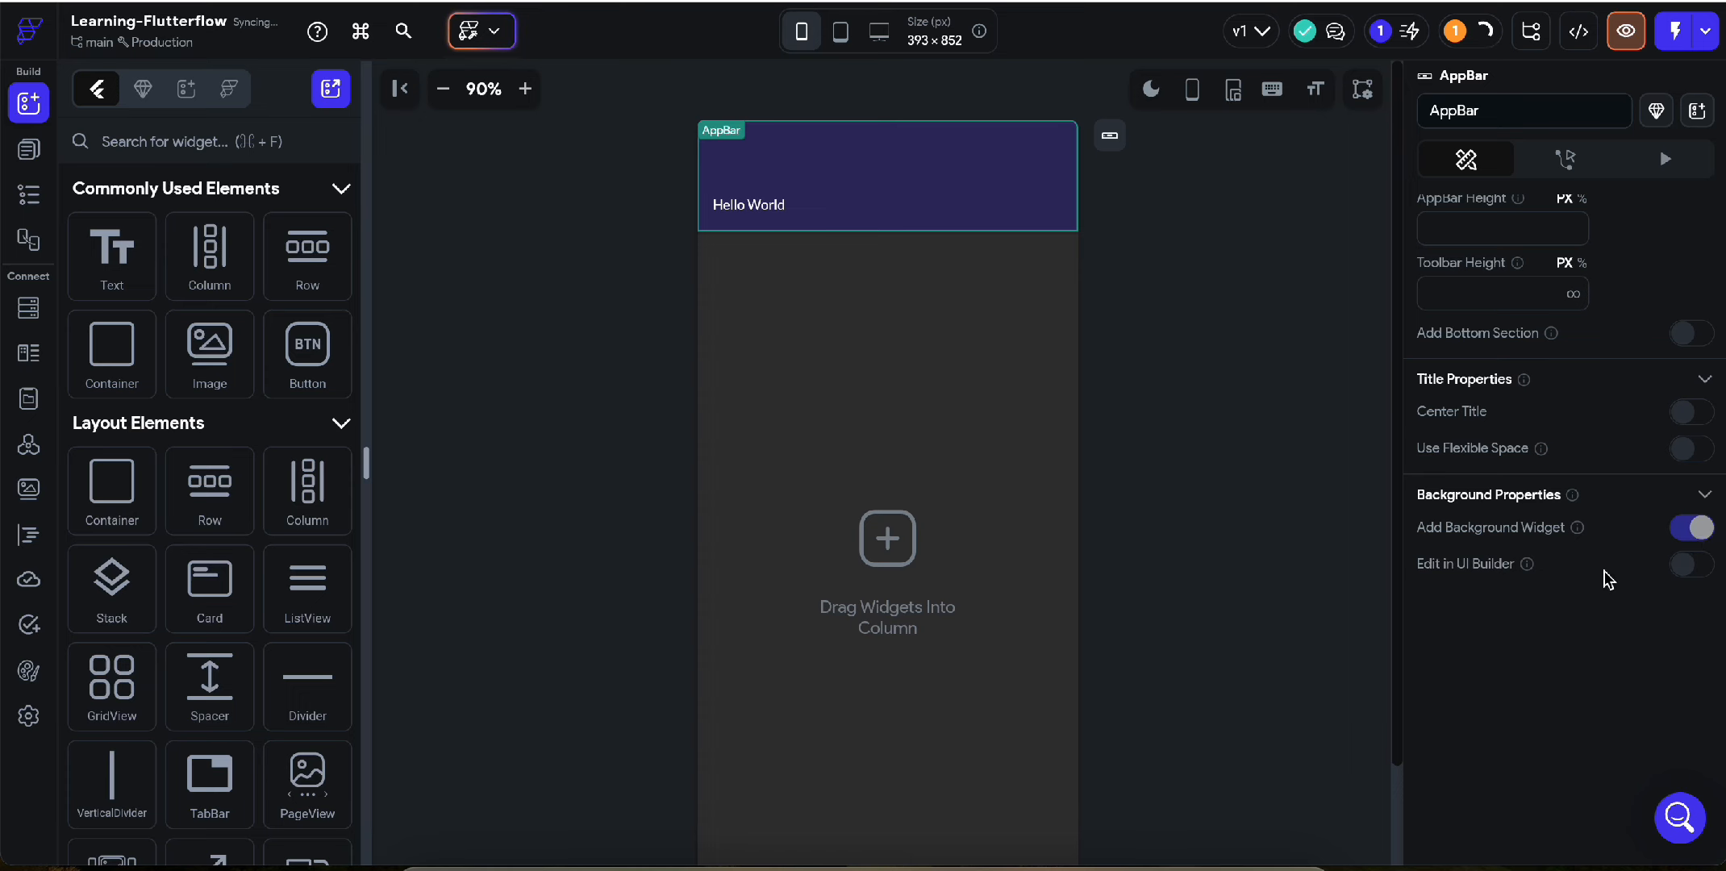
{"action": "left_click", "coordinate": [1690, 569]}
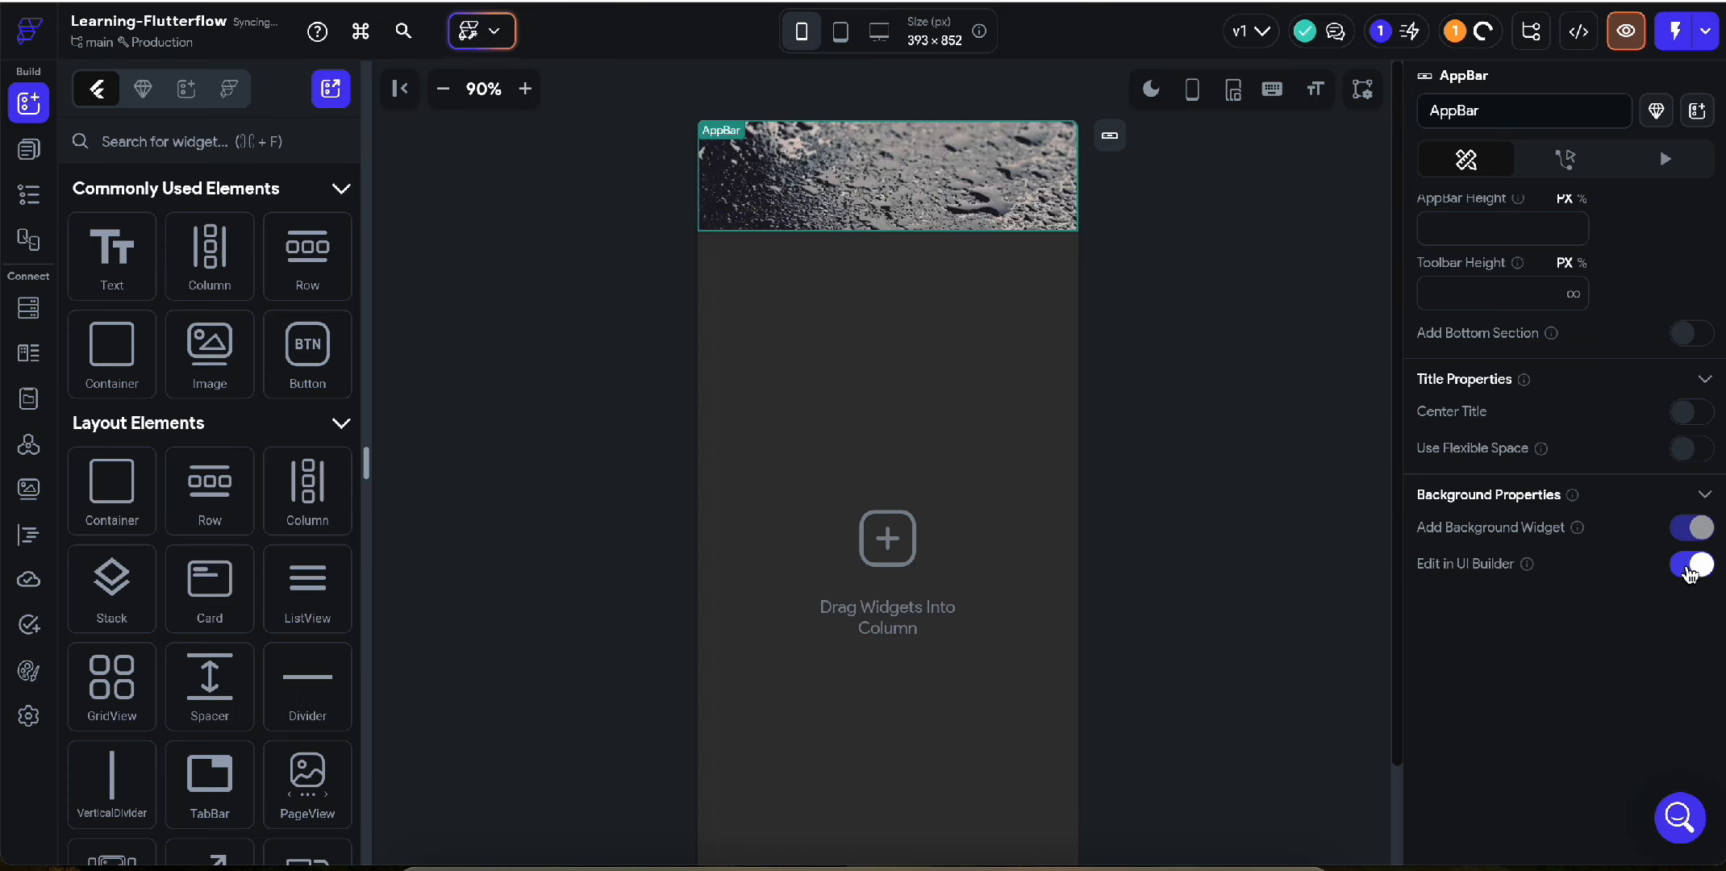
{"action": "left_click", "coordinate": [869, 179]}
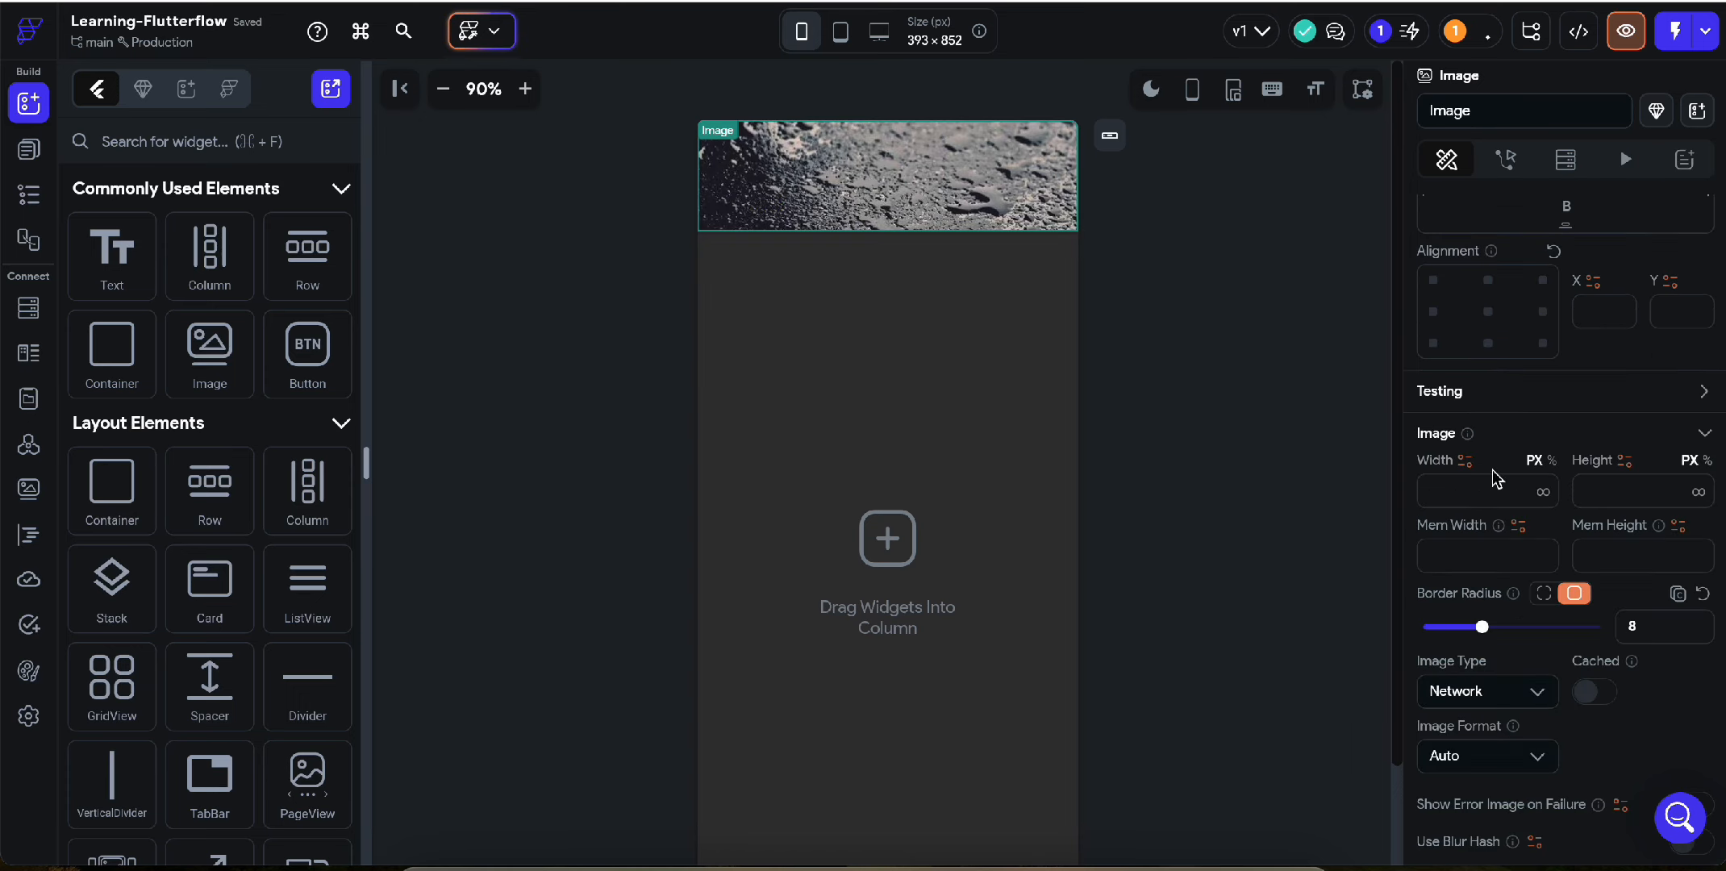
{"action": "scroll", "coordinate": [1493, 477], "scroll_direction": "down", "scroll_amount": 4}
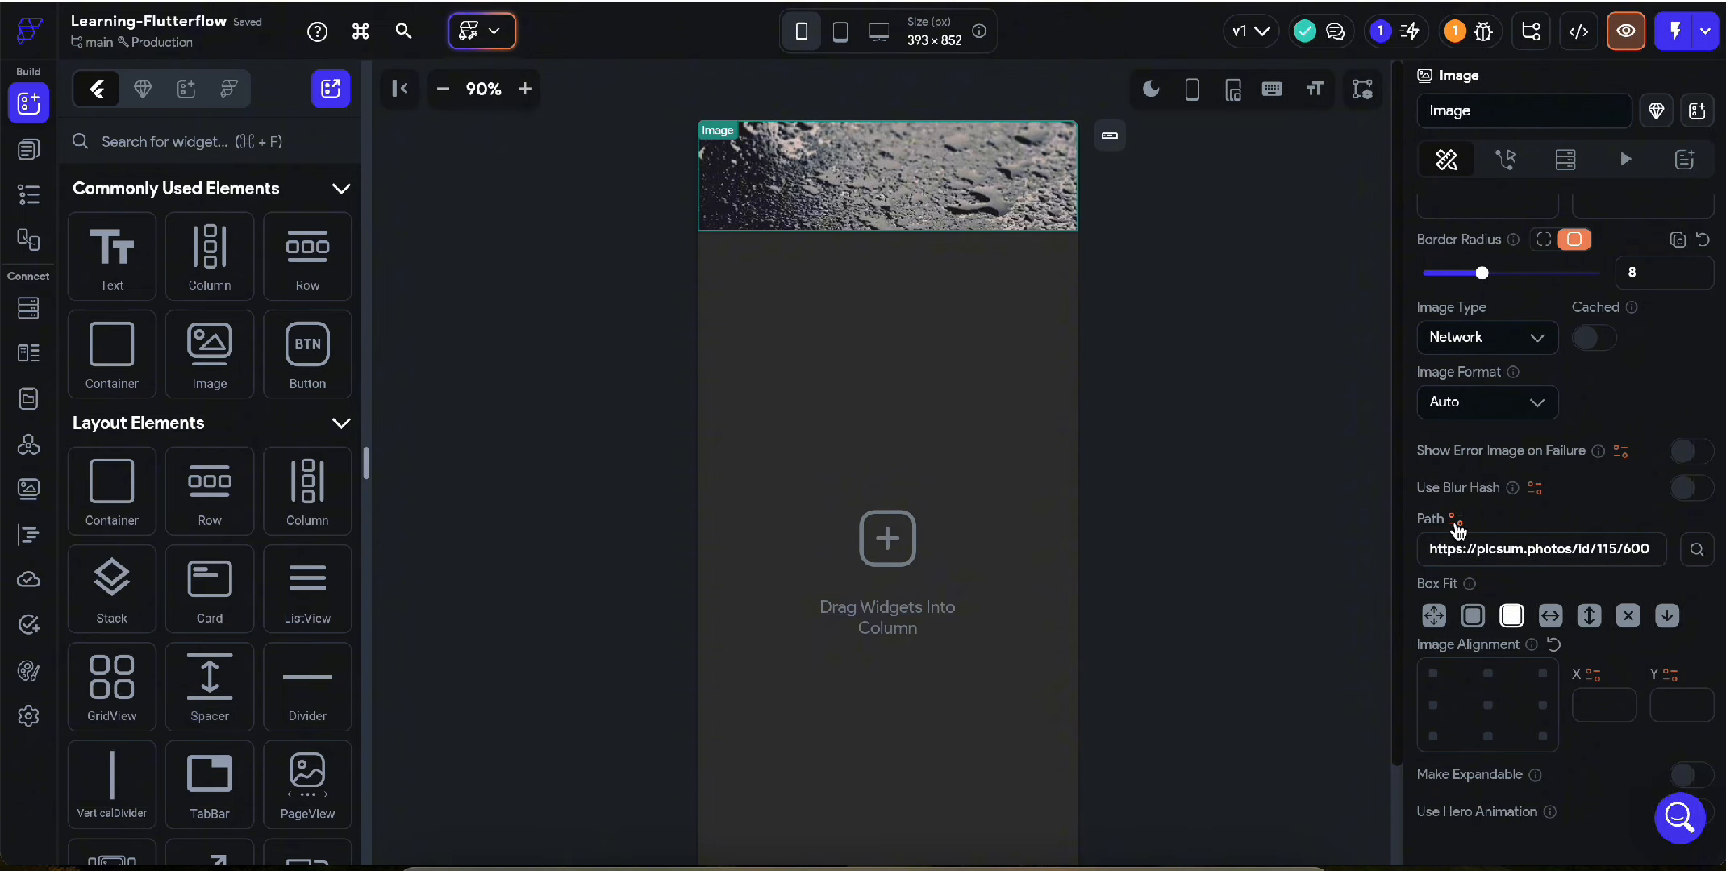
{"action": "left_click", "coordinate": [1474, 402]}
{"action": "left_click", "coordinate": [1483, 340]}
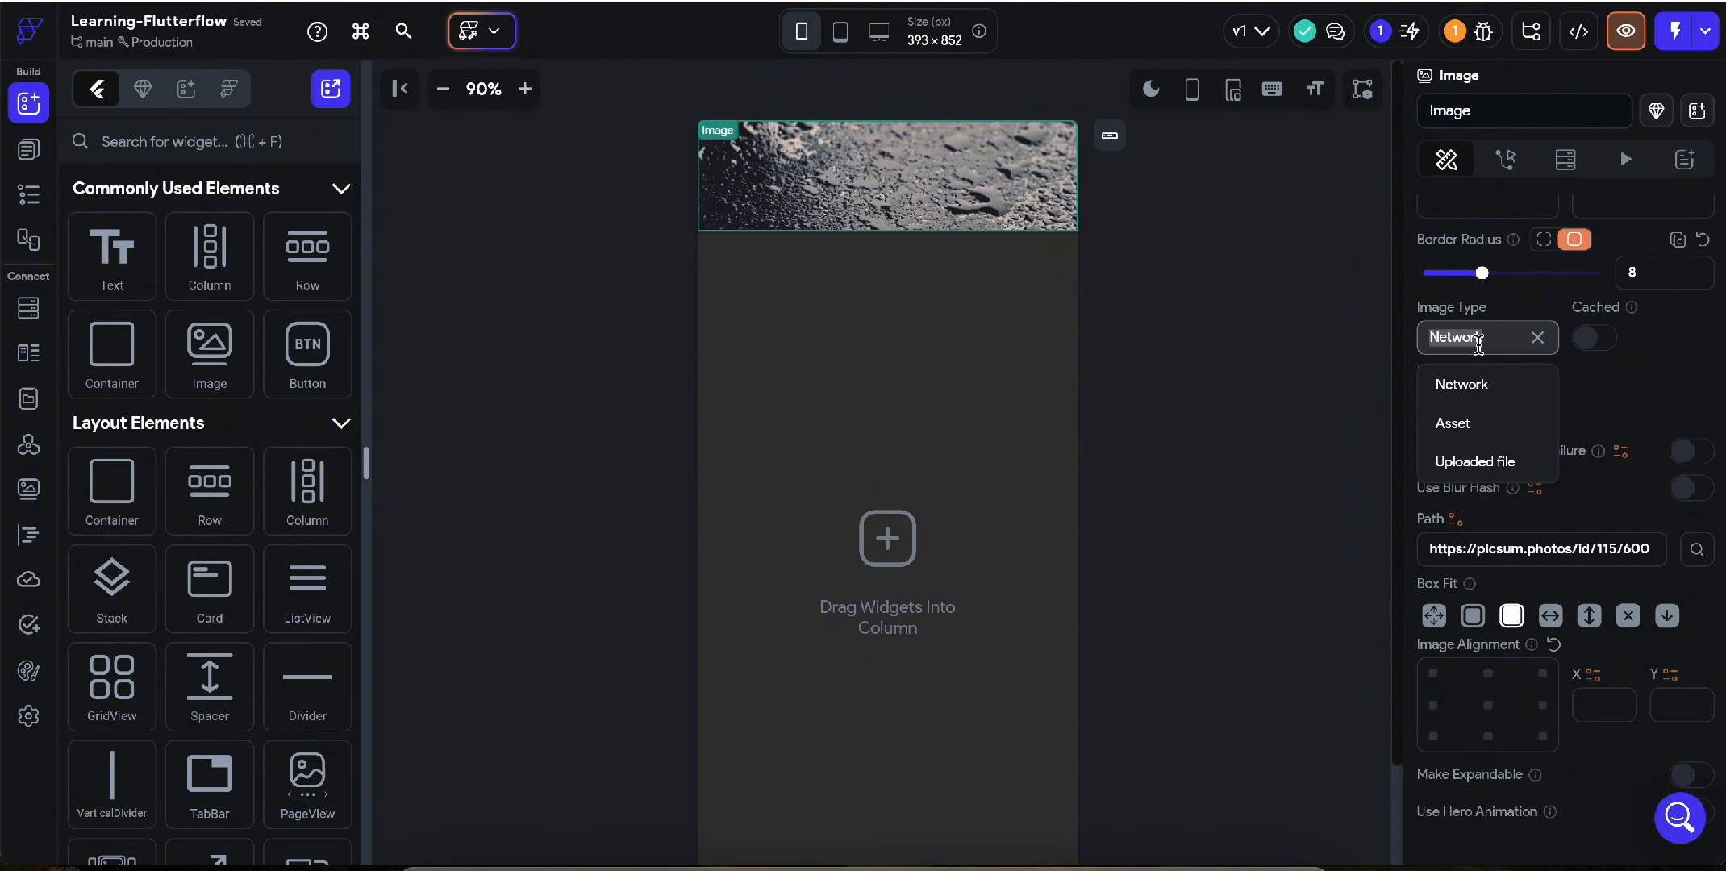
{"action": "left_click", "coordinate": [1476, 413]}
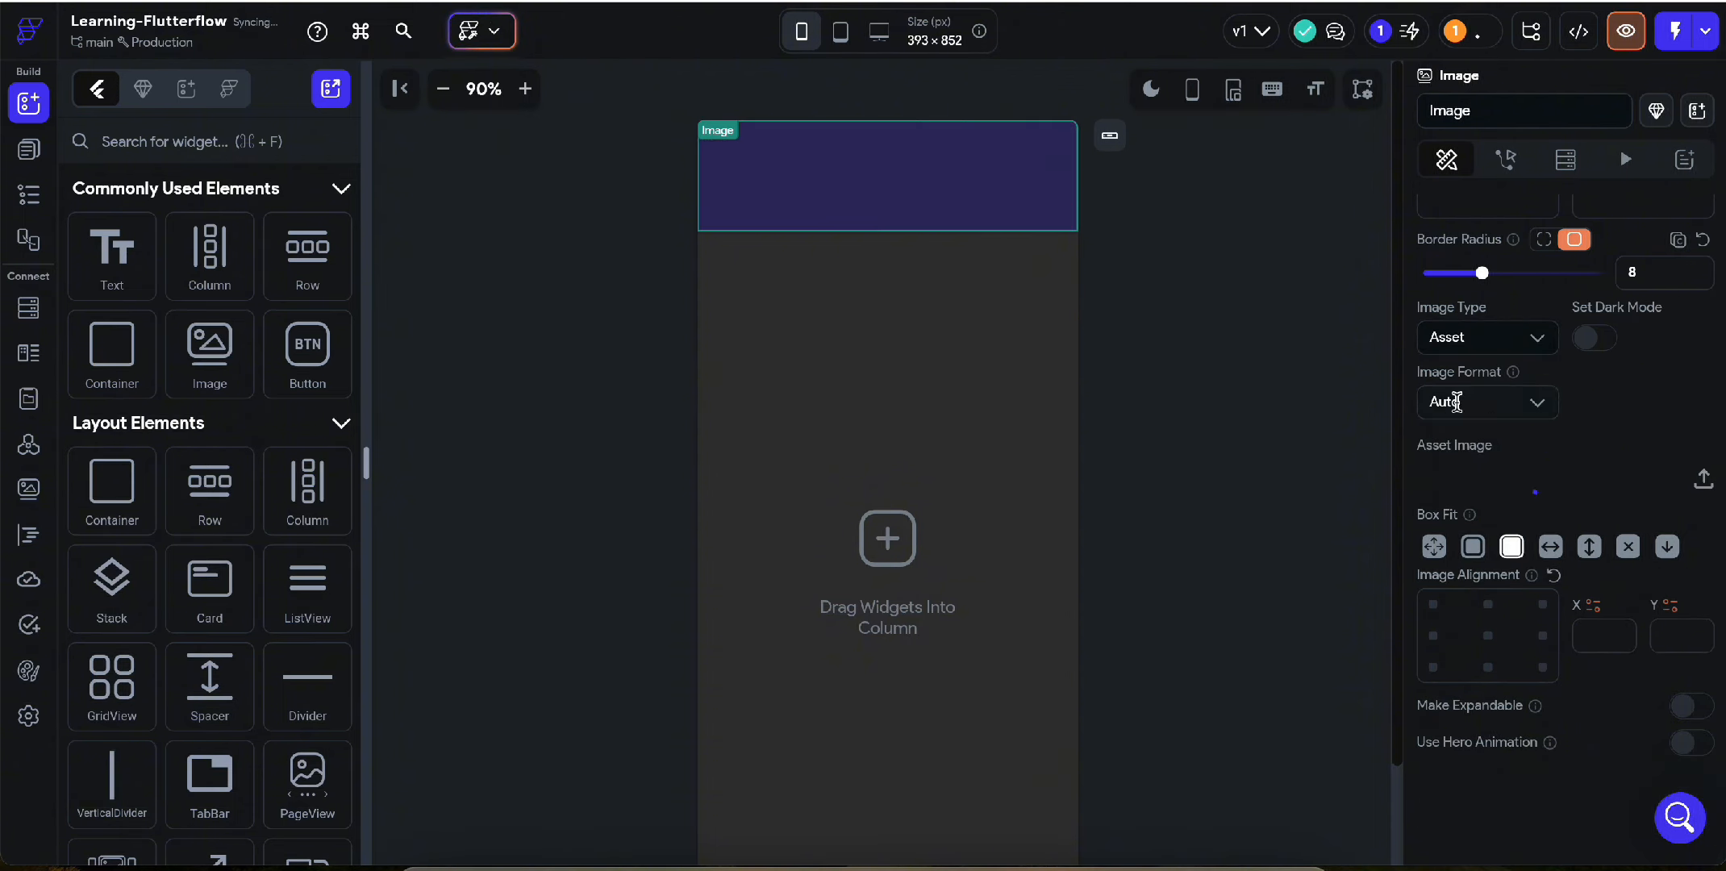
{"action": "left_click", "coordinate": [1484, 484]}
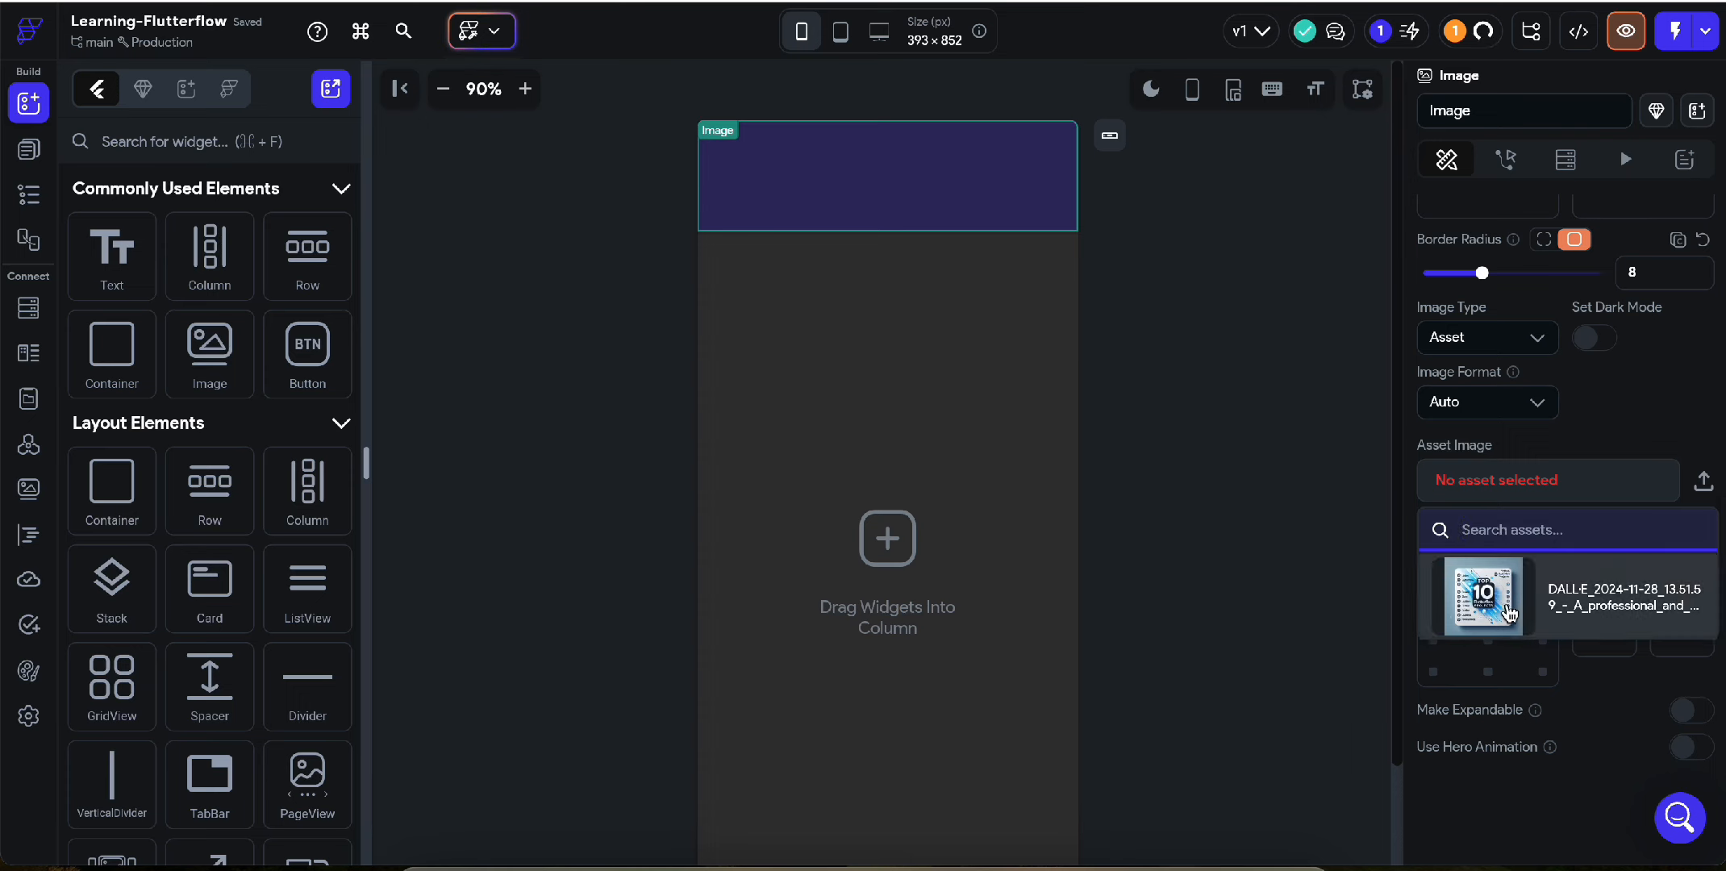
{"action": "left_click", "coordinate": [1509, 615]}
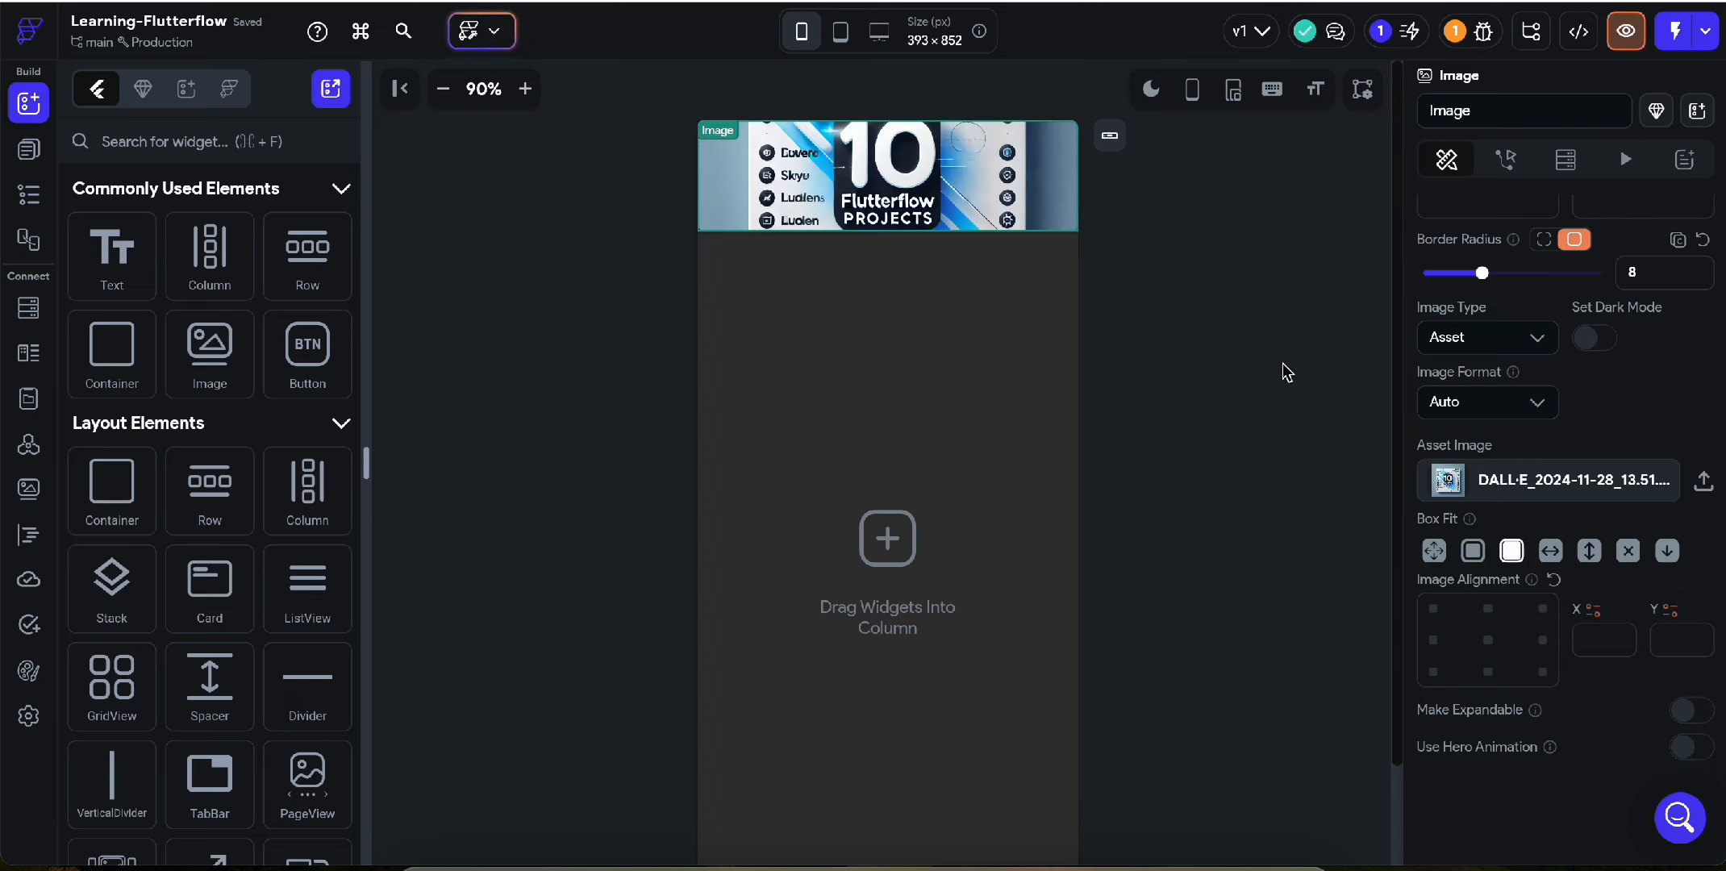
- Remove the background image from the app bar
{"action": "key", "text": "Delete"}
{"action": "key", "text": "super+z"}
{"action": "key", "text": "super+z"}
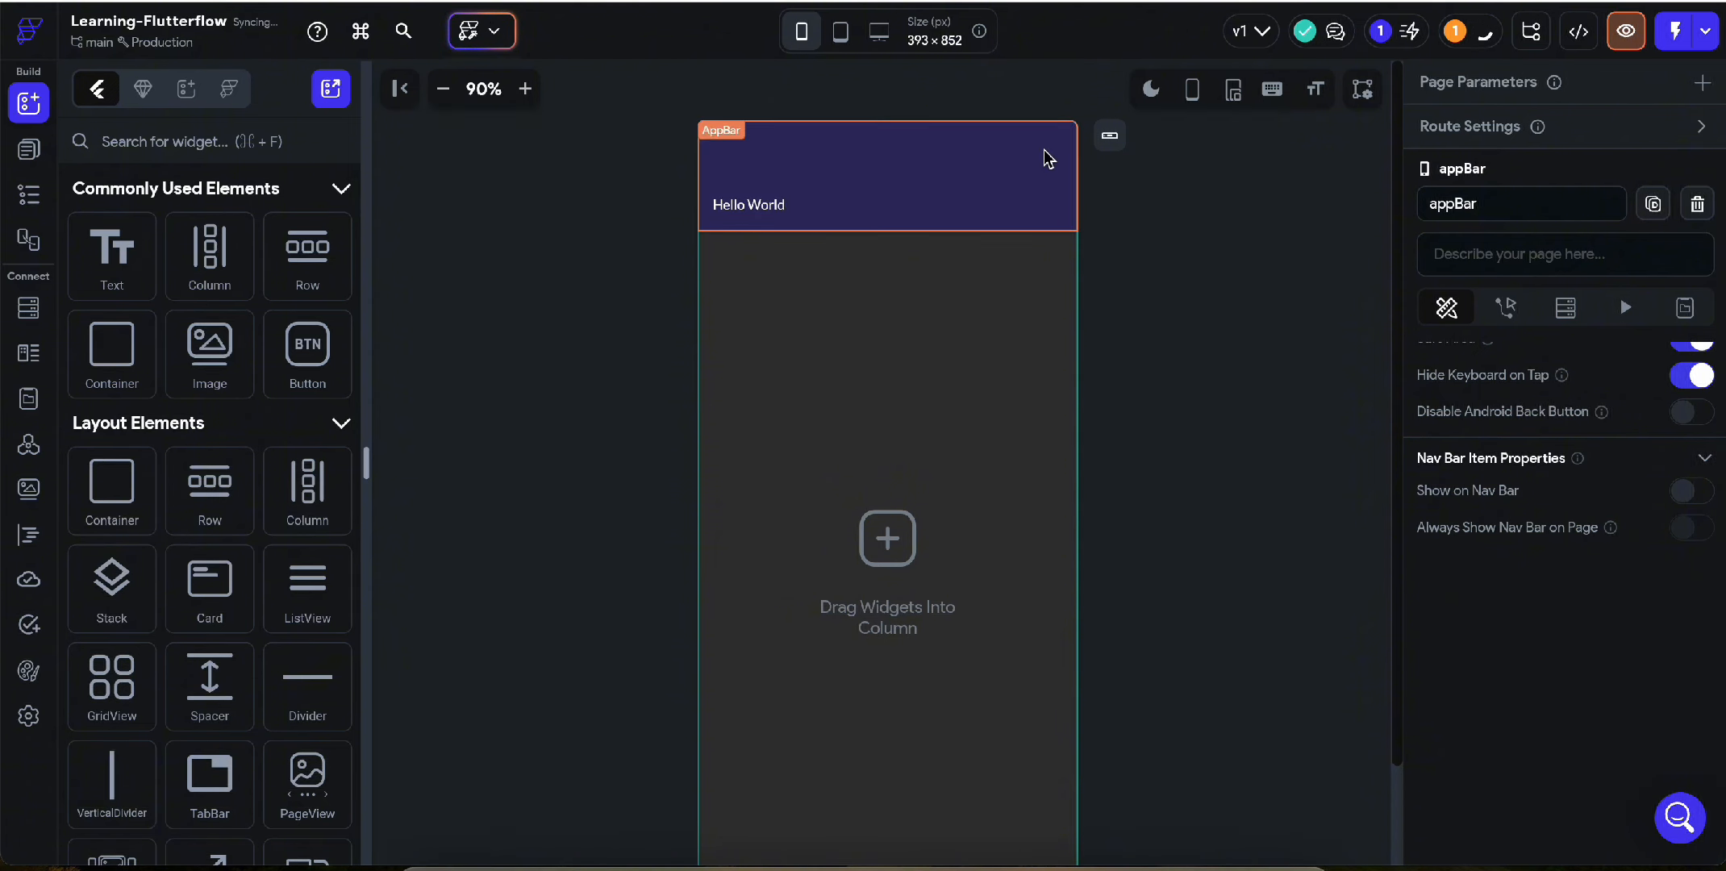
- Make the app bar collapsible as a SliverAppBar
{"action": "left_click", "coordinate": [1025, 192]}
{"action": "scroll", "coordinate": [1527, 420], "scroll_direction": "up", "scroll_amount": 3}
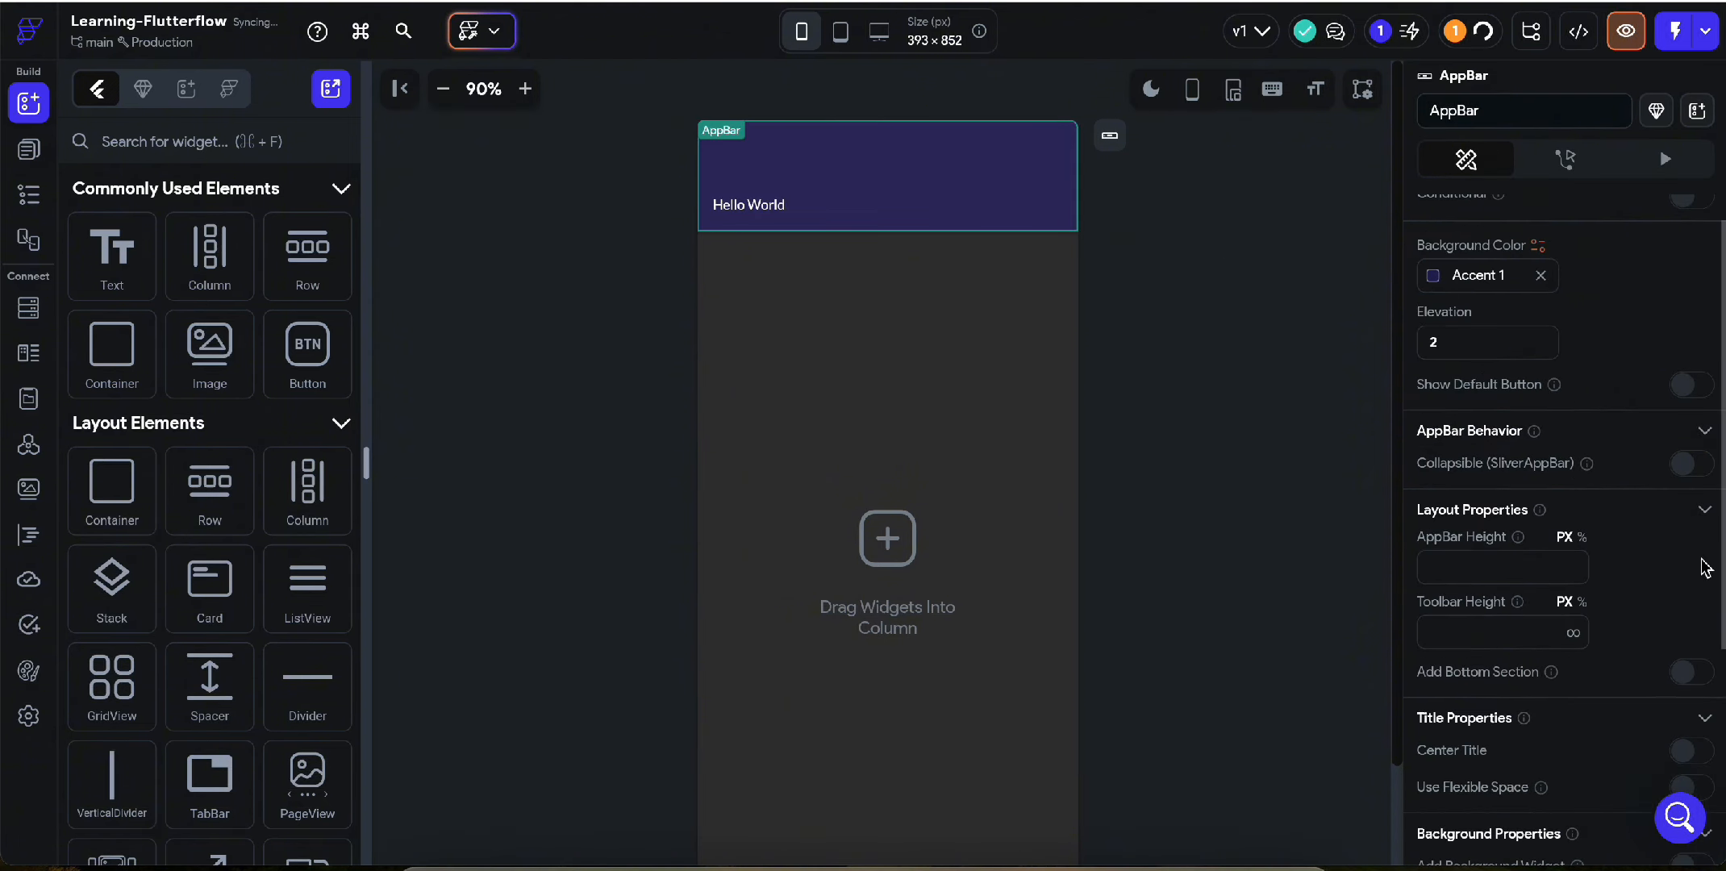
{"action": "left_click", "coordinate": [1694, 466]}
- Set the collapsible app bar's expanded height to 250 px and its collapsed height to 120 px
{"action": "scroll", "coordinate": [1553, 546], "scroll_direction": "down", "scroll_amount": 1}
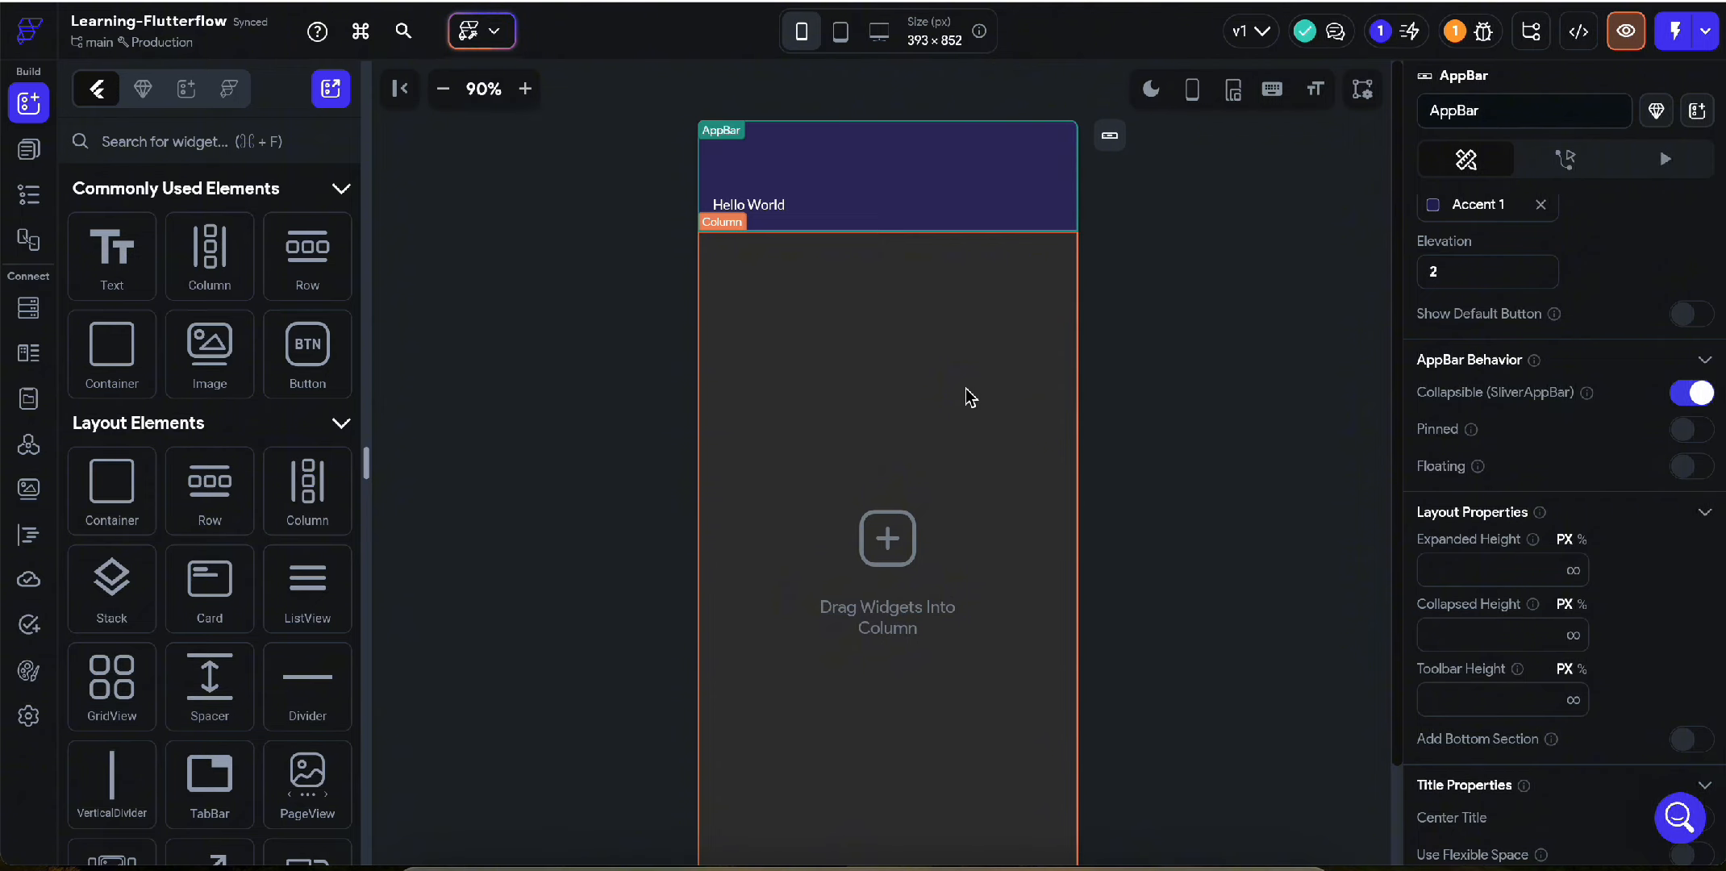
{"action": "left_click", "coordinate": [1495, 572]}
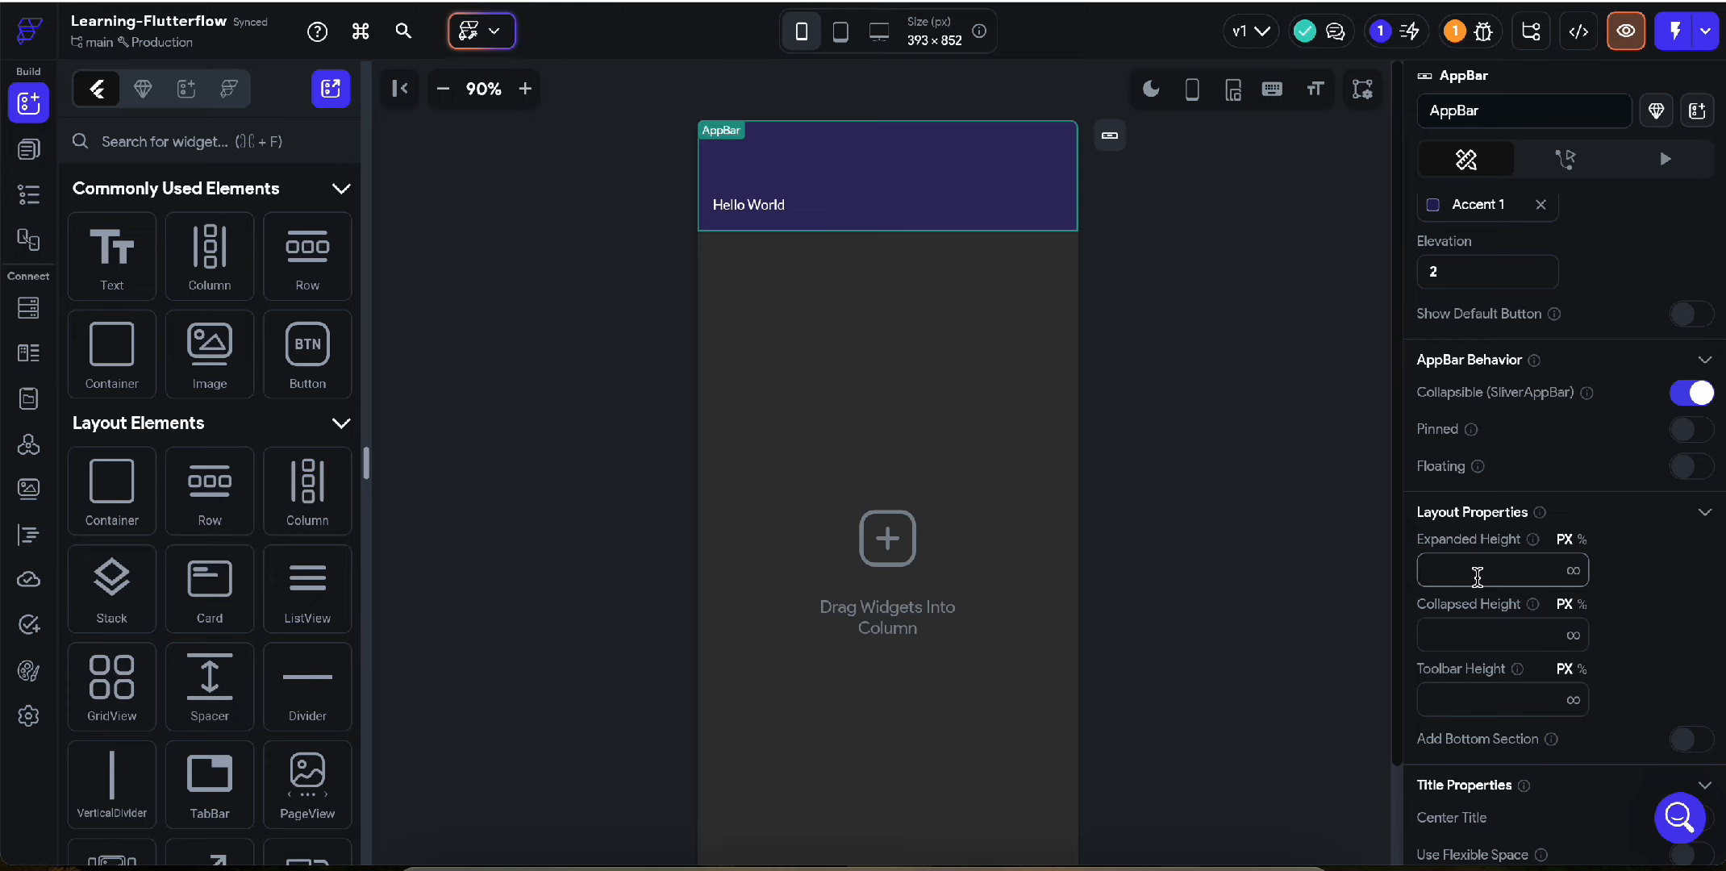
{"action": "type", "text": "250"}
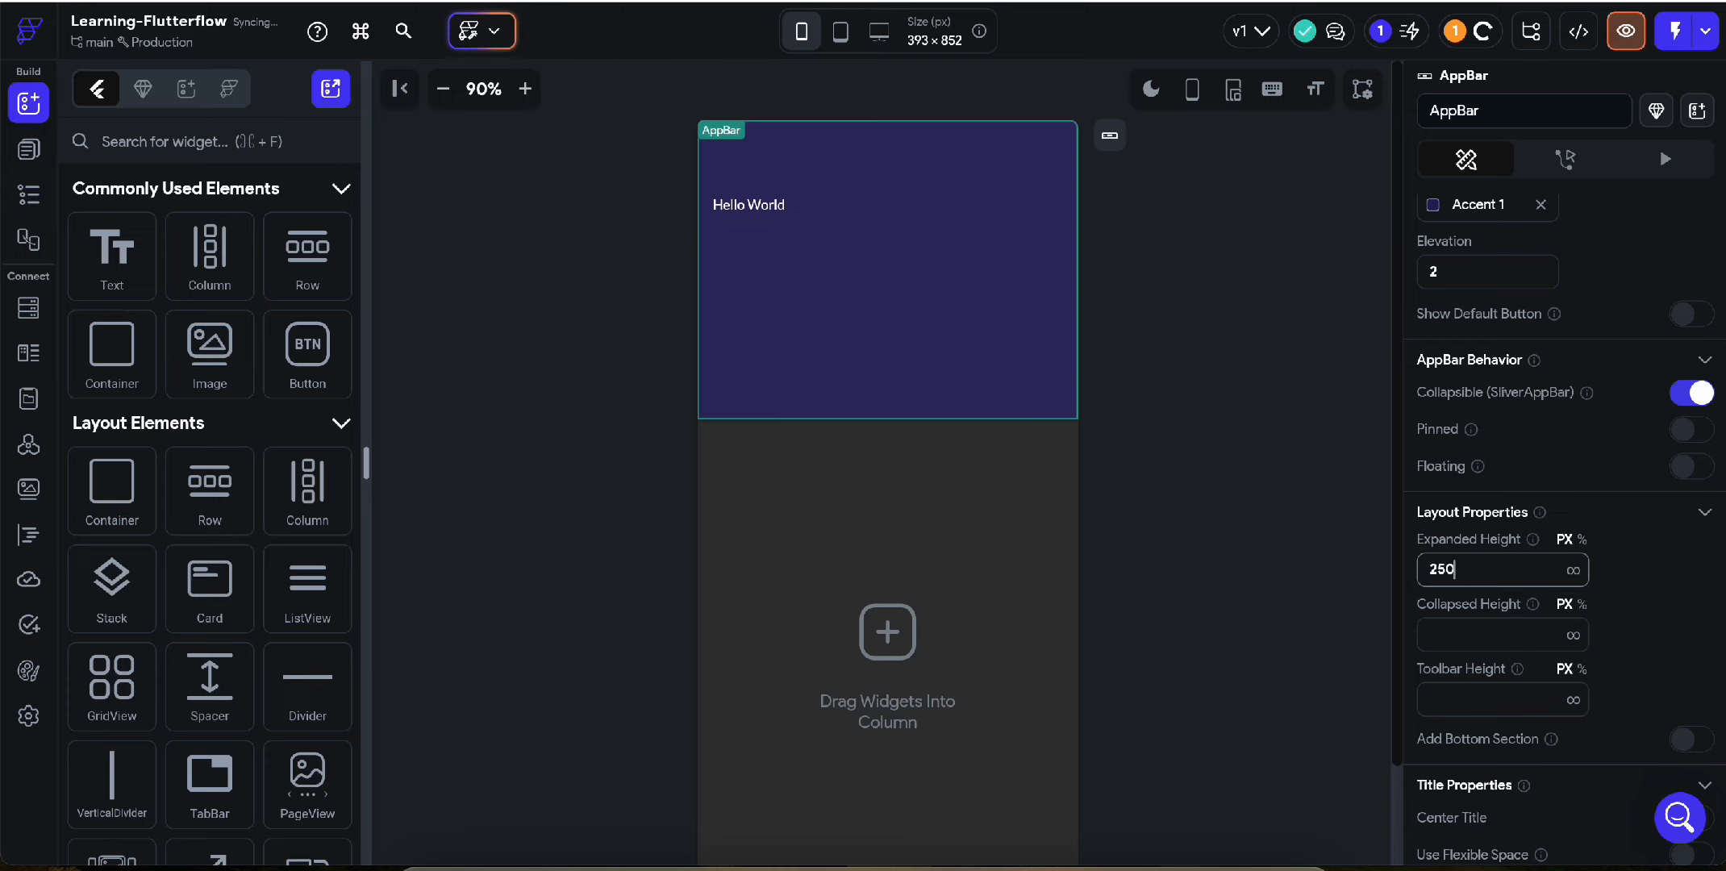
{"action": "left_click", "coordinate": [1465, 638]}
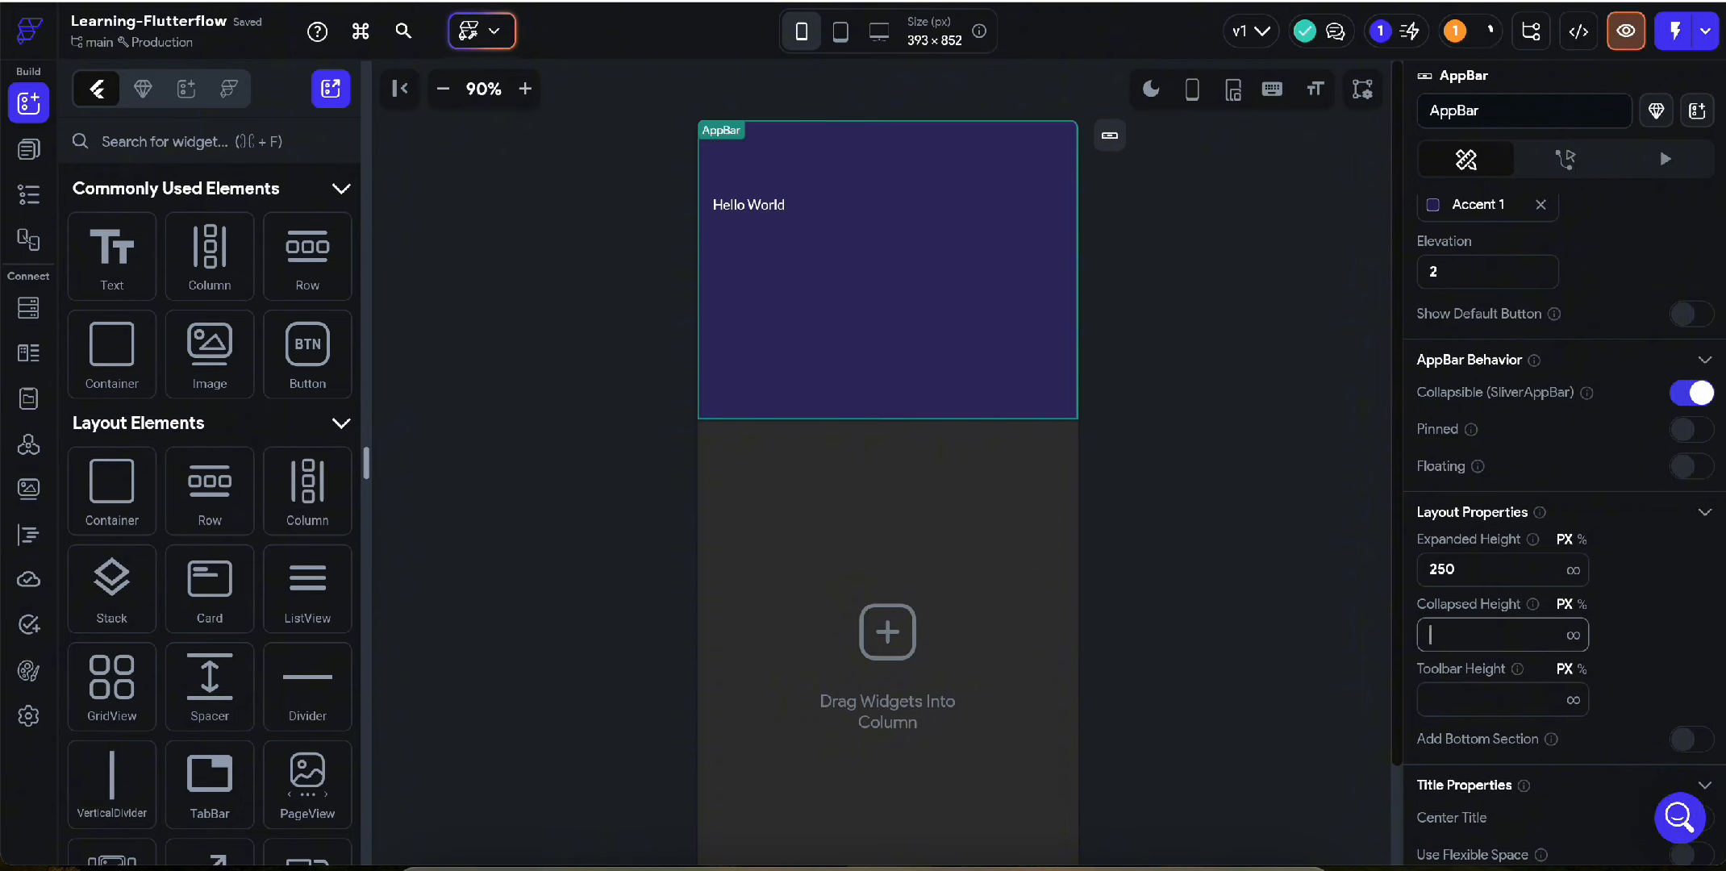
{"action": "type", "text": "120"}
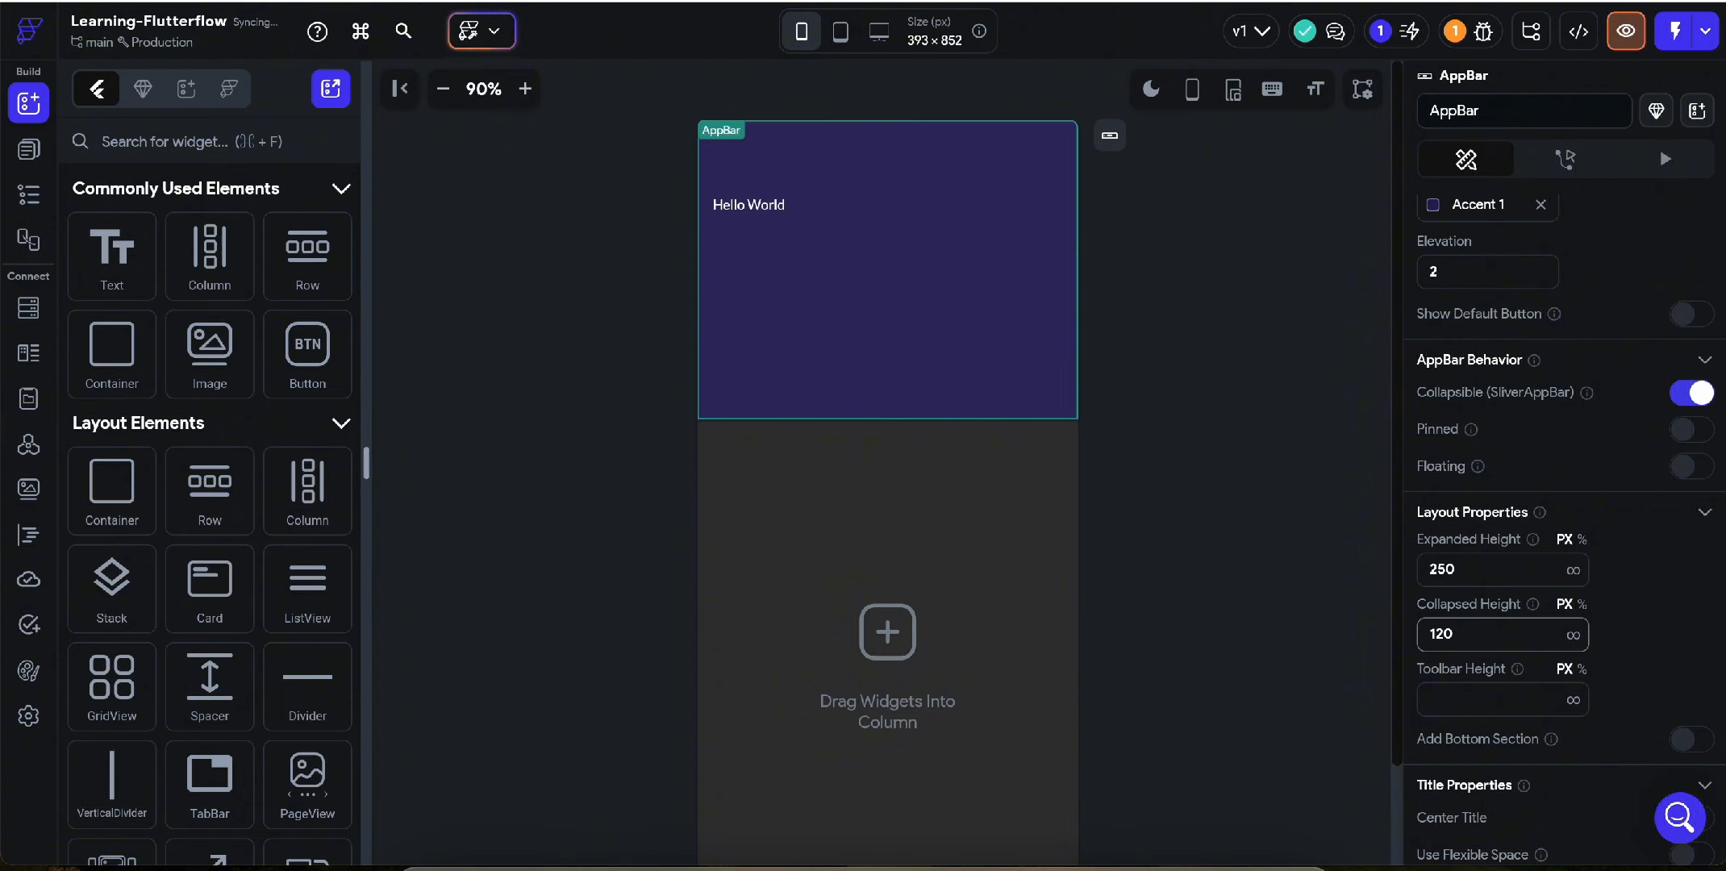
{"action": "left_click", "coordinate": [1005, 470]}
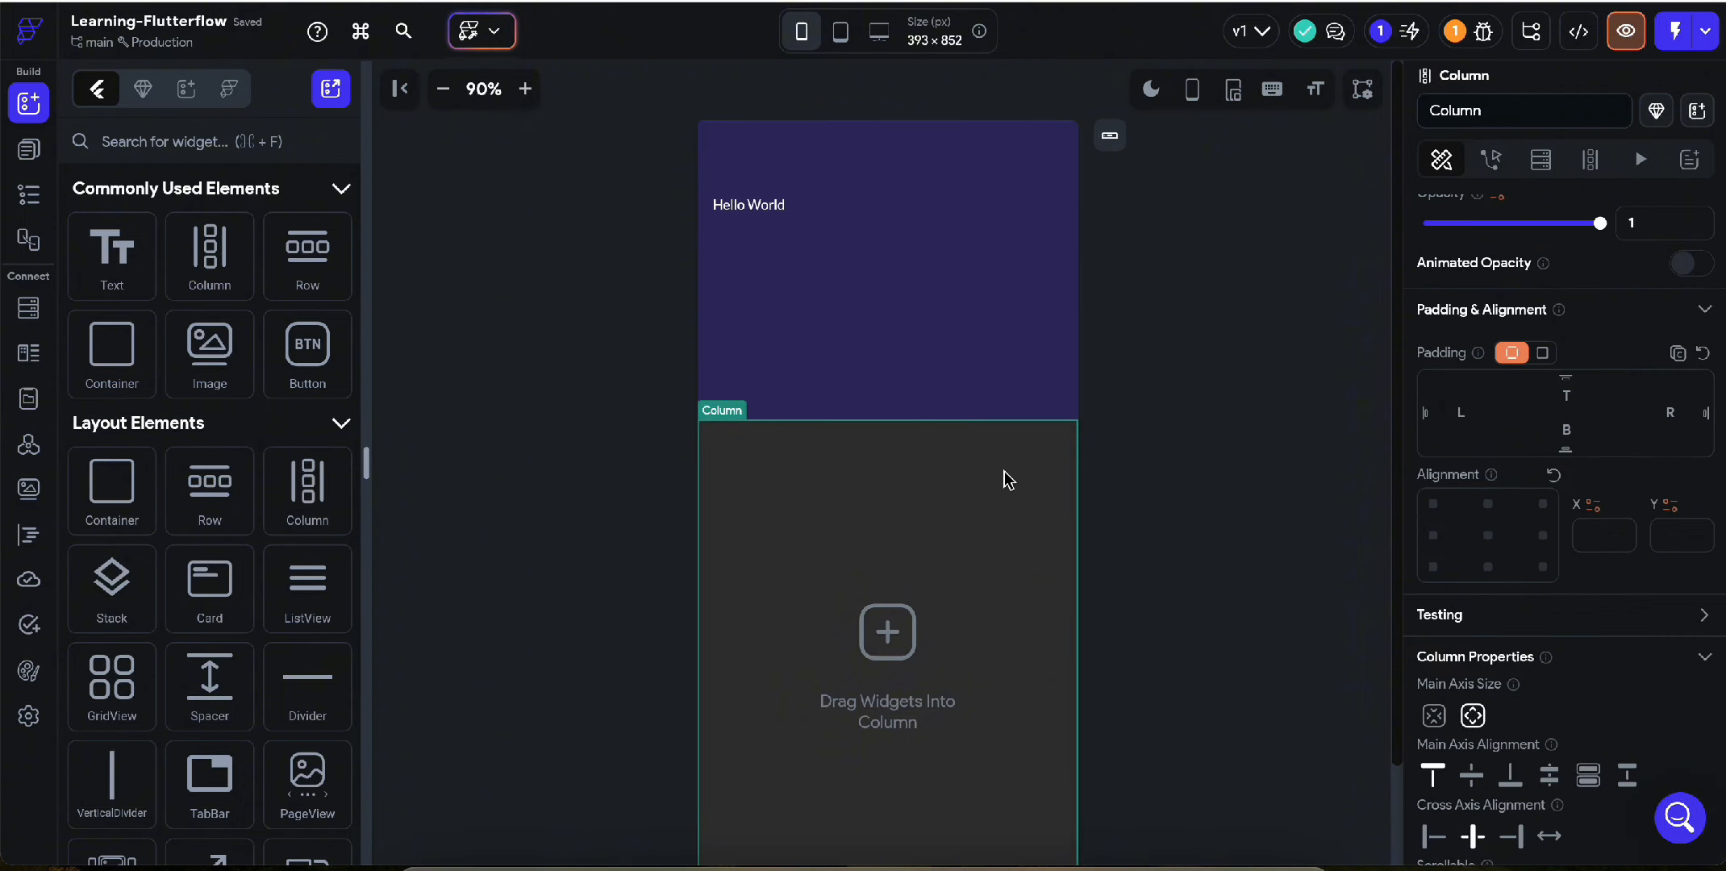
{"action": "left_click", "coordinate": [881, 276]}
{"action": "scroll", "coordinate": [1577, 683], "scroll_direction": "down", "scroll_amount": 1}
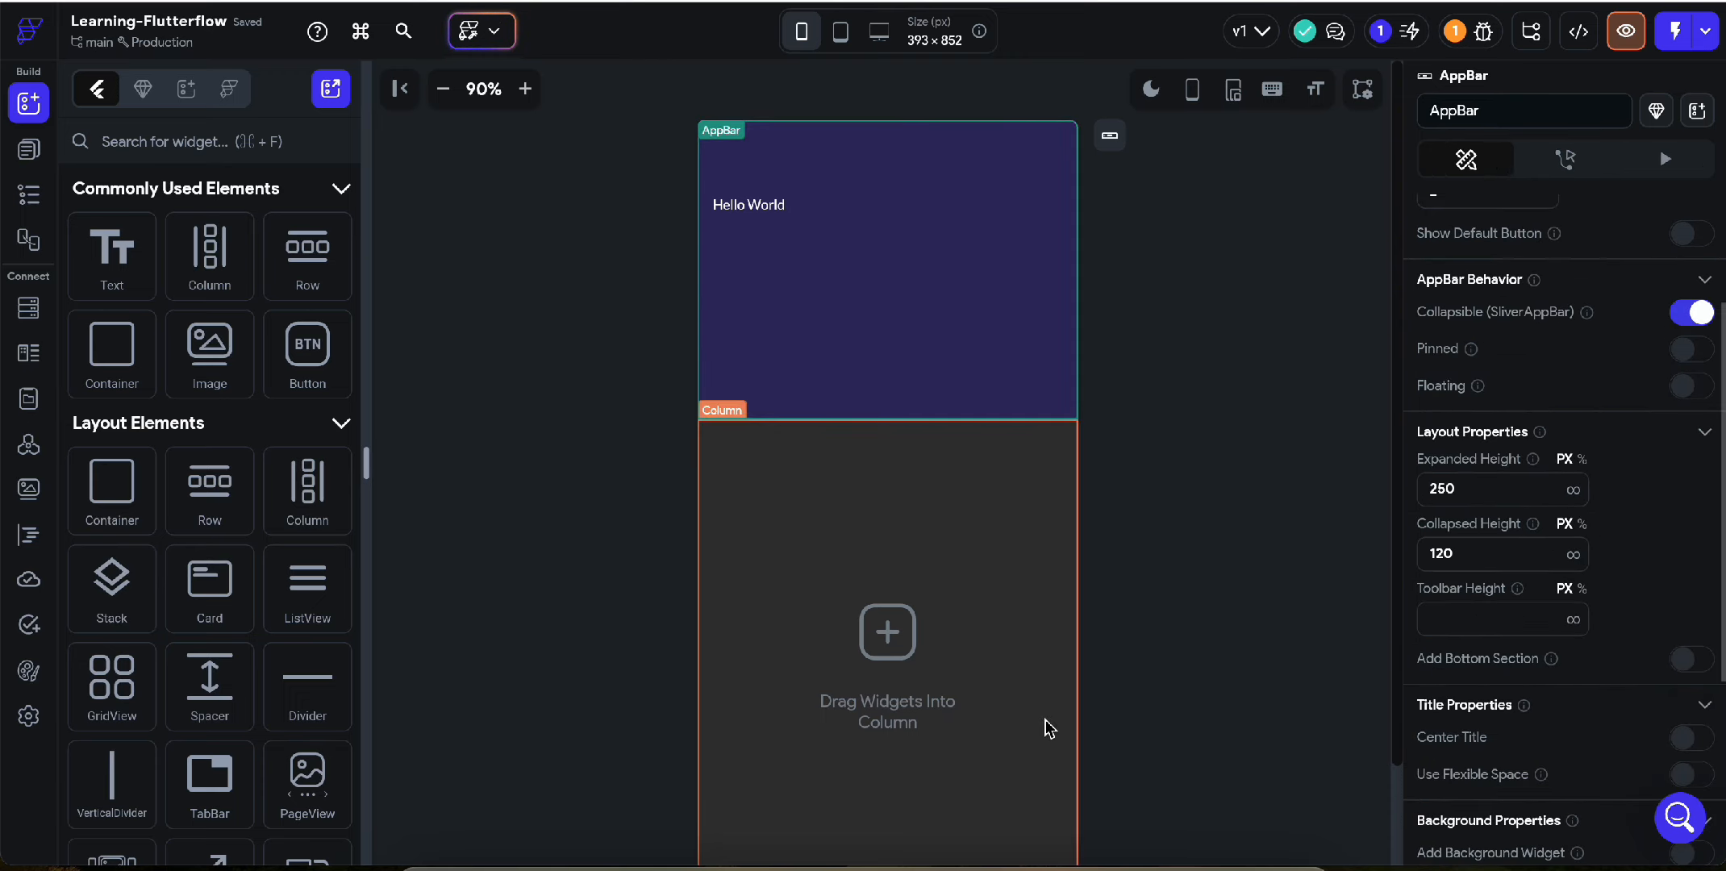
{"action": "scroll", "coordinate": [1049, 722], "scroll_direction": "down", "scroll_amount": 2}
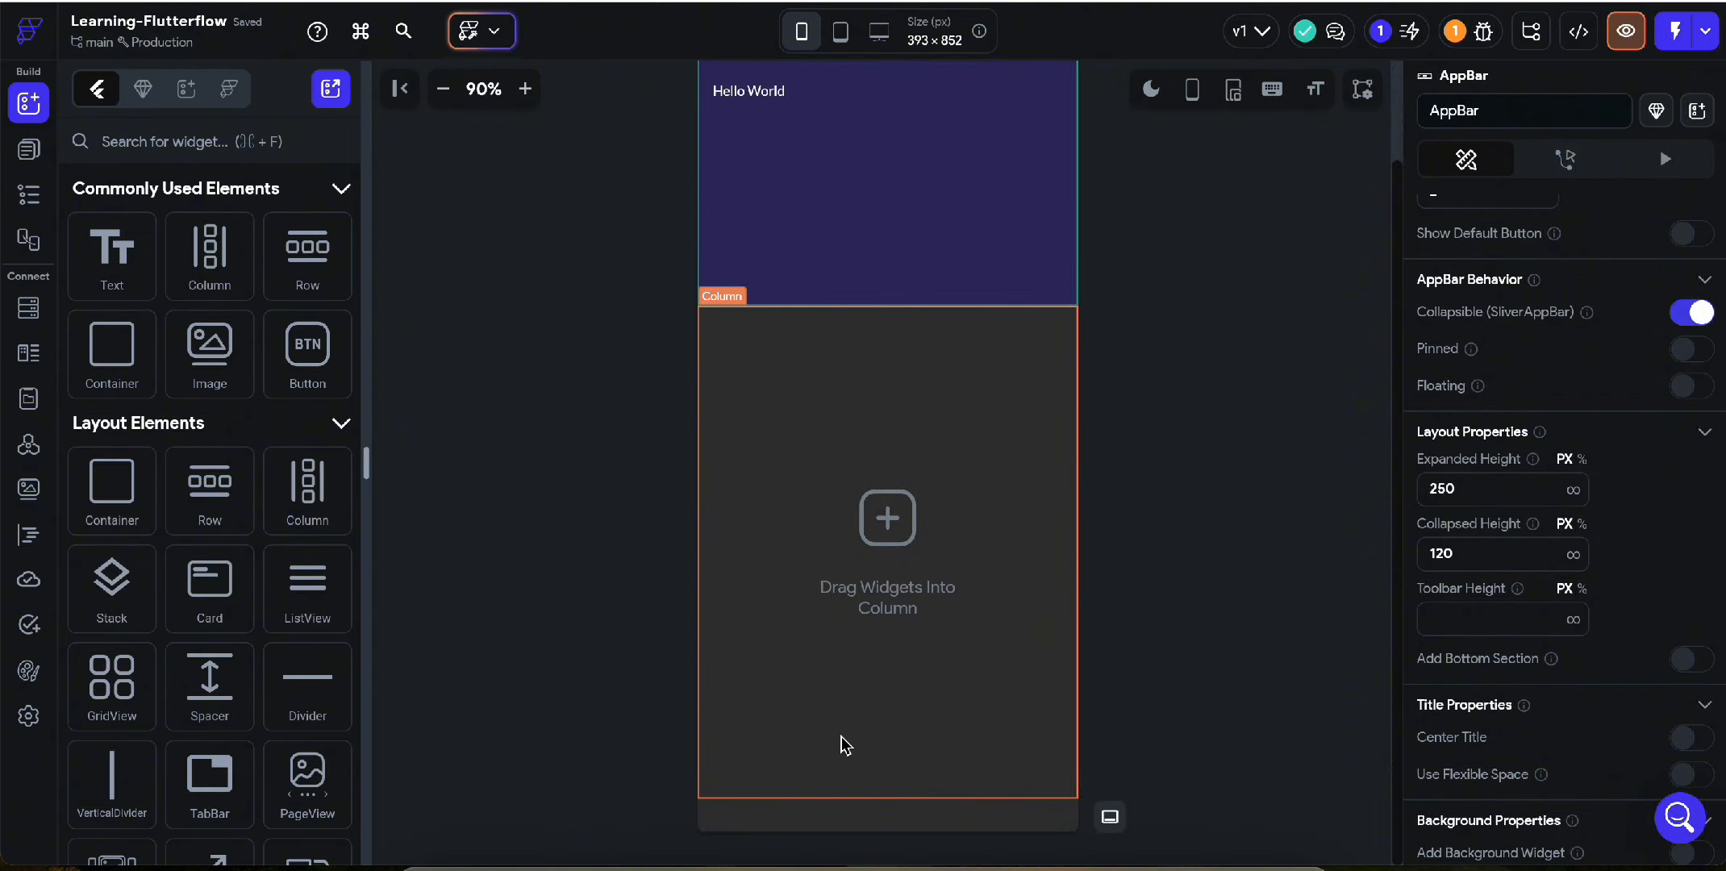
{"action": "scroll", "coordinate": [859, 273], "scroll_direction": "up", "scroll_amount": 2}
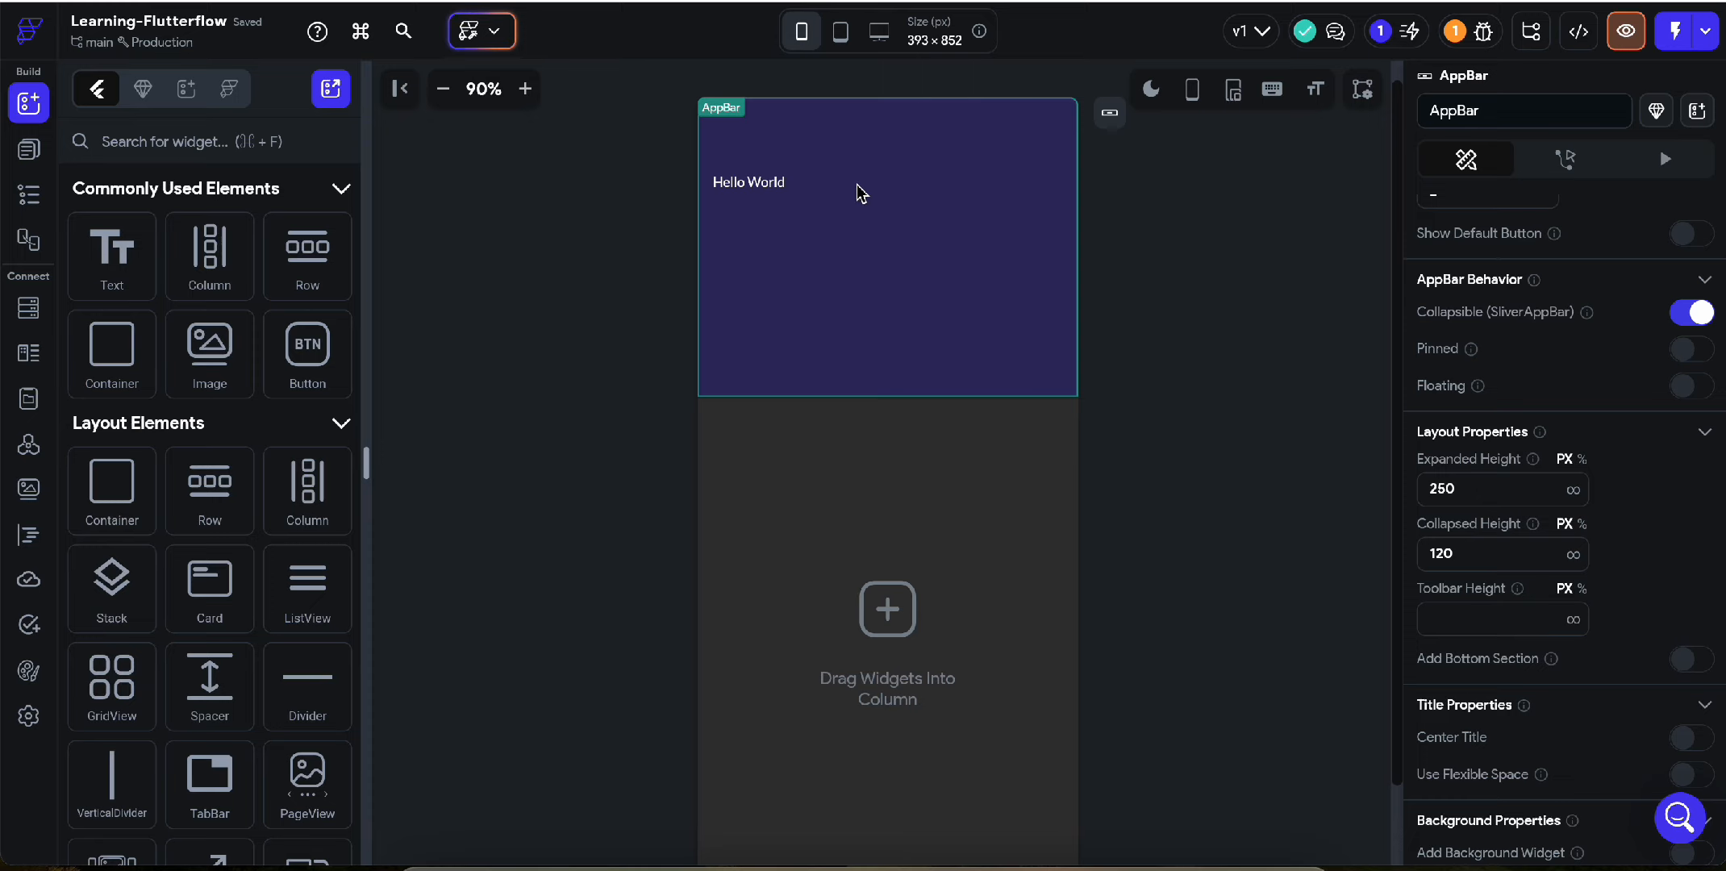
- Set the collapsible app bar's toolbar height to 120 px
{"action": "left_click_drag", "start_coordinate": [1508, 557], "coordinate": [1408, 551]}
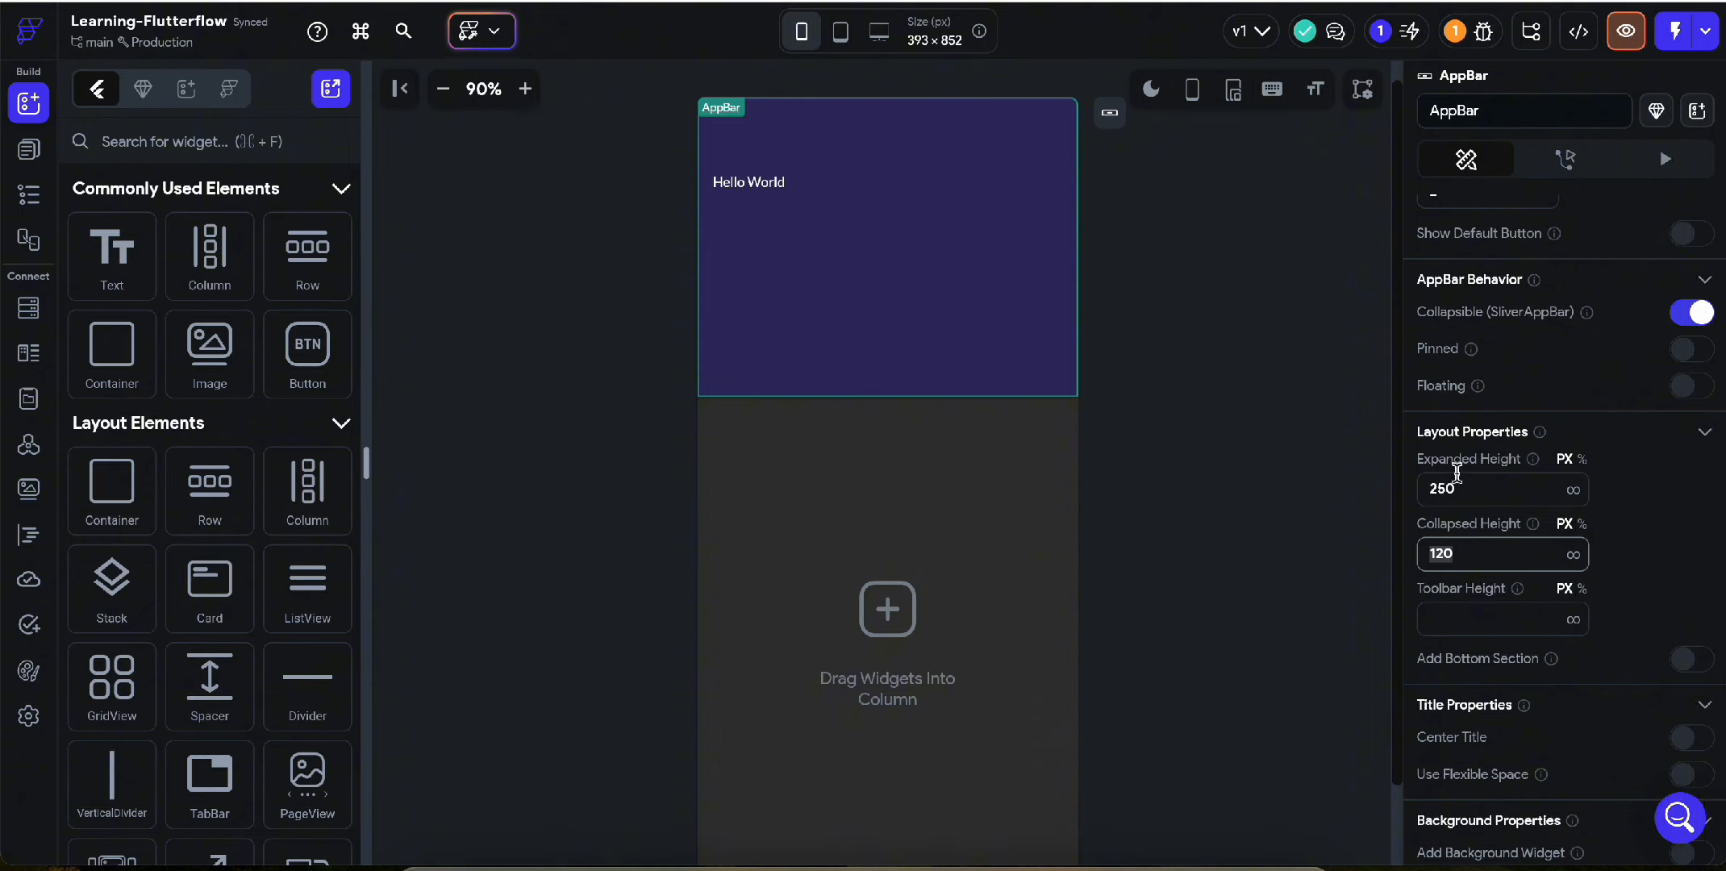
{"action": "left_click", "coordinate": [1452, 621]}
{"action": "type", "text": "120"}
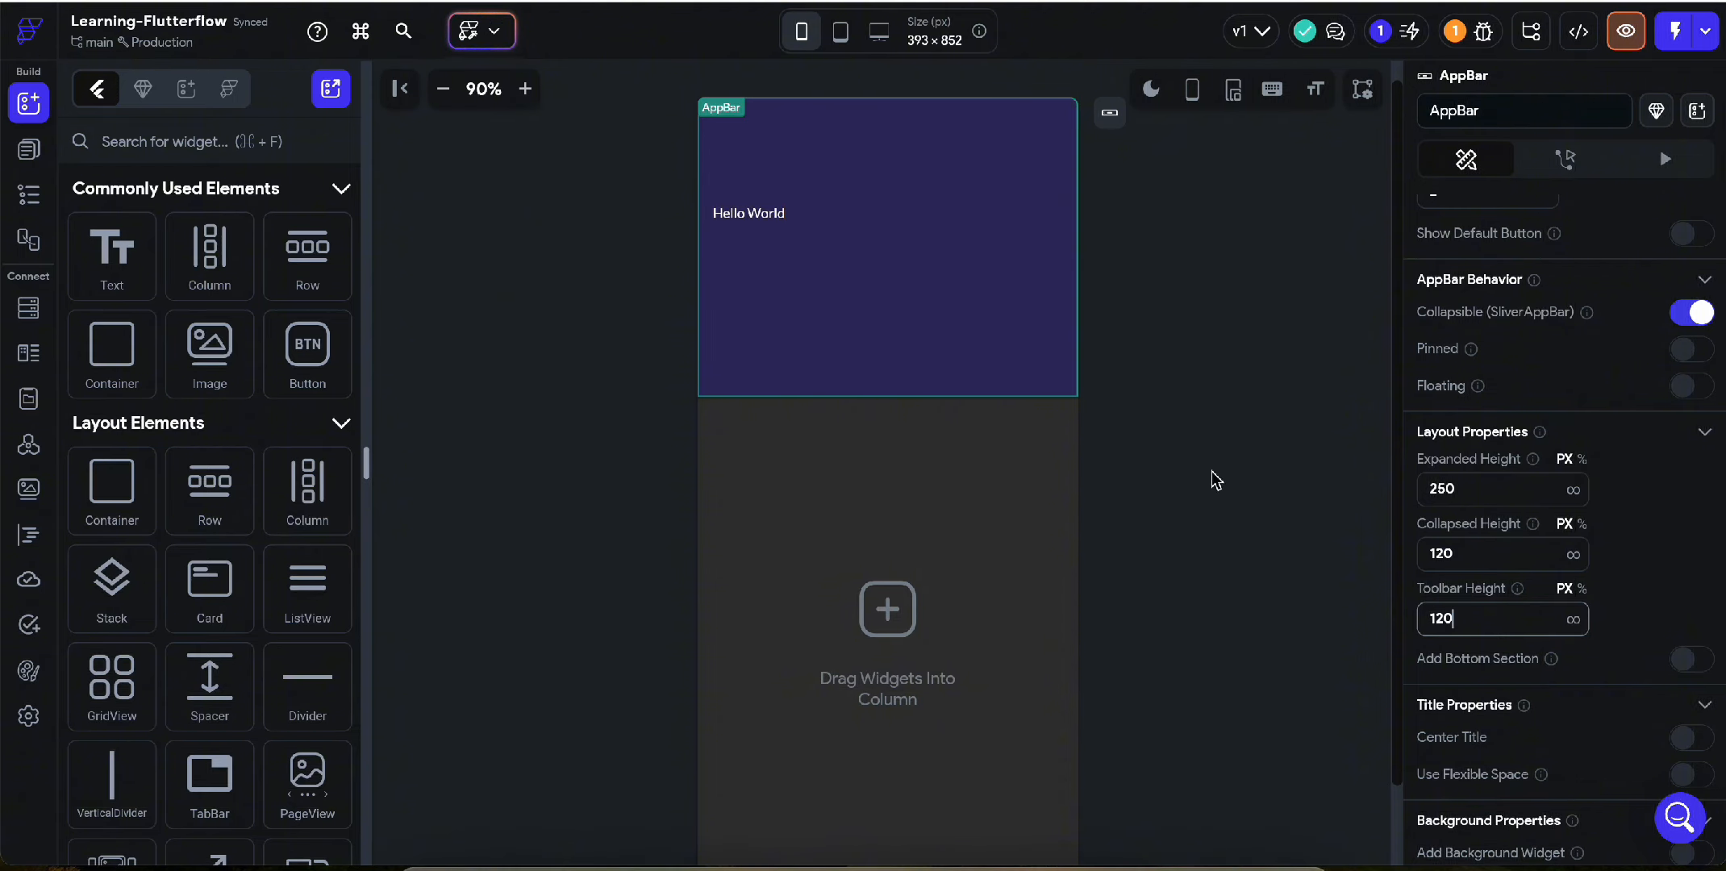
- Clear the app bar's toolbar height value
{"action": "left_click_drag", "start_coordinate": [1452, 553], "coordinate": [1358, 555]}
{"action": "left_click_drag", "start_coordinate": [1487, 617], "coordinate": [1298, 619]}
{"action": "left_click", "coordinate": [1461, 619]}
{"action": "left_click_drag", "start_coordinate": [1483, 625], "coordinate": [1322, 636]}
{"action": "key", "text": "BackSpace"}
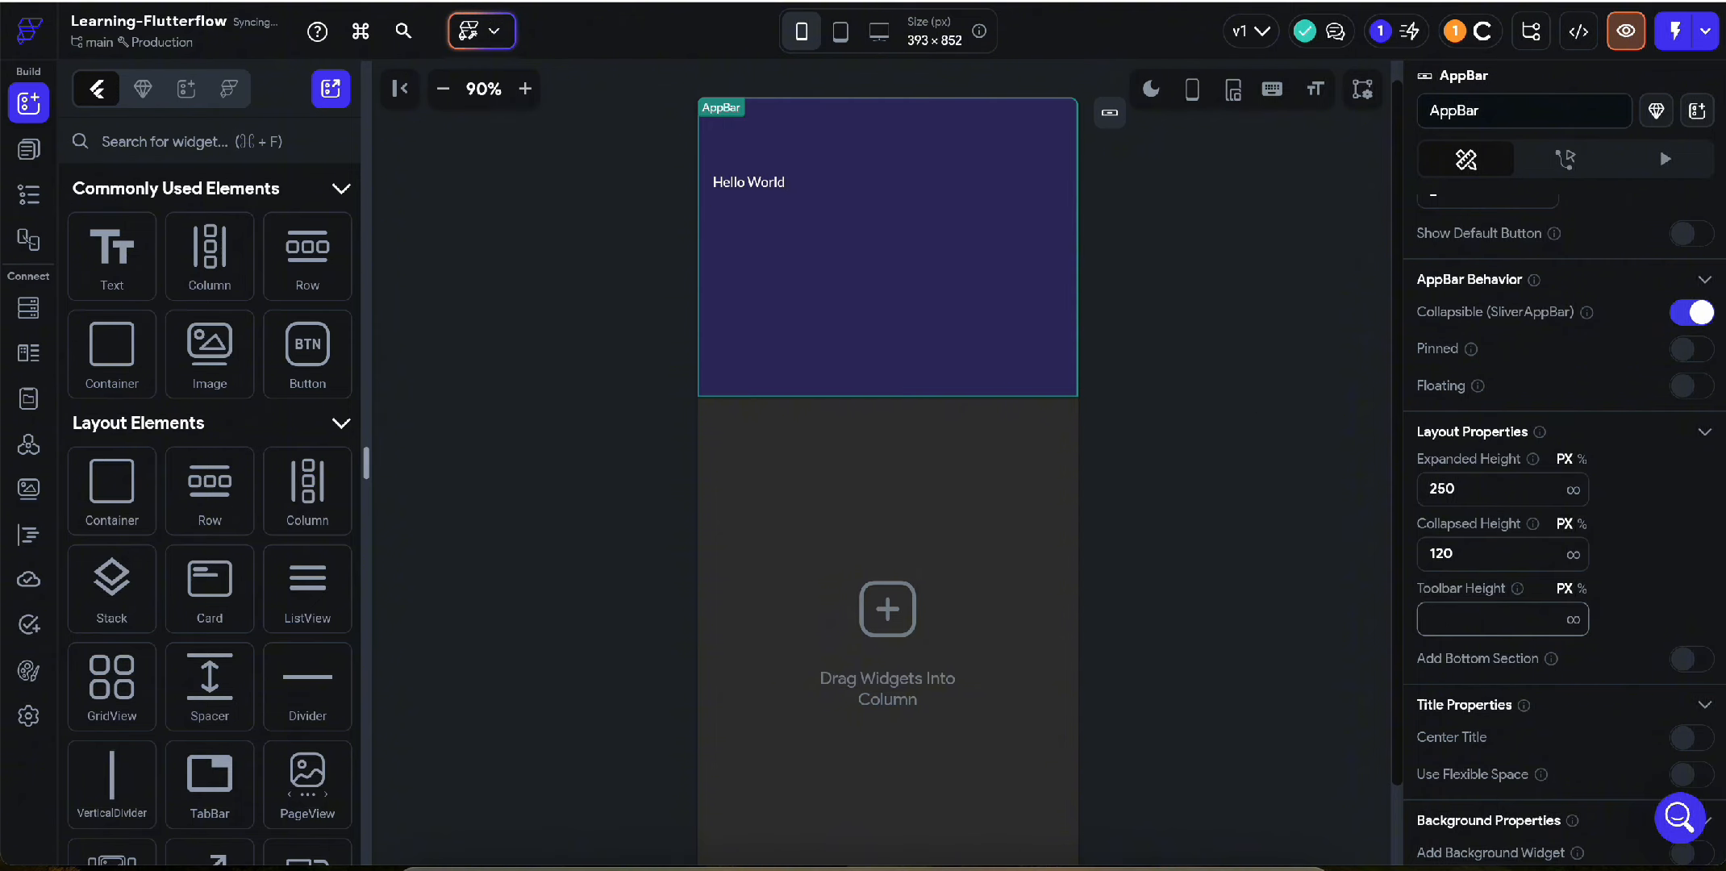
- Turn the app bar's Collapsible (SliverAppBar) behavior off and back on to compare both layouts
{"action": "left_click", "coordinate": [1694, 315]}
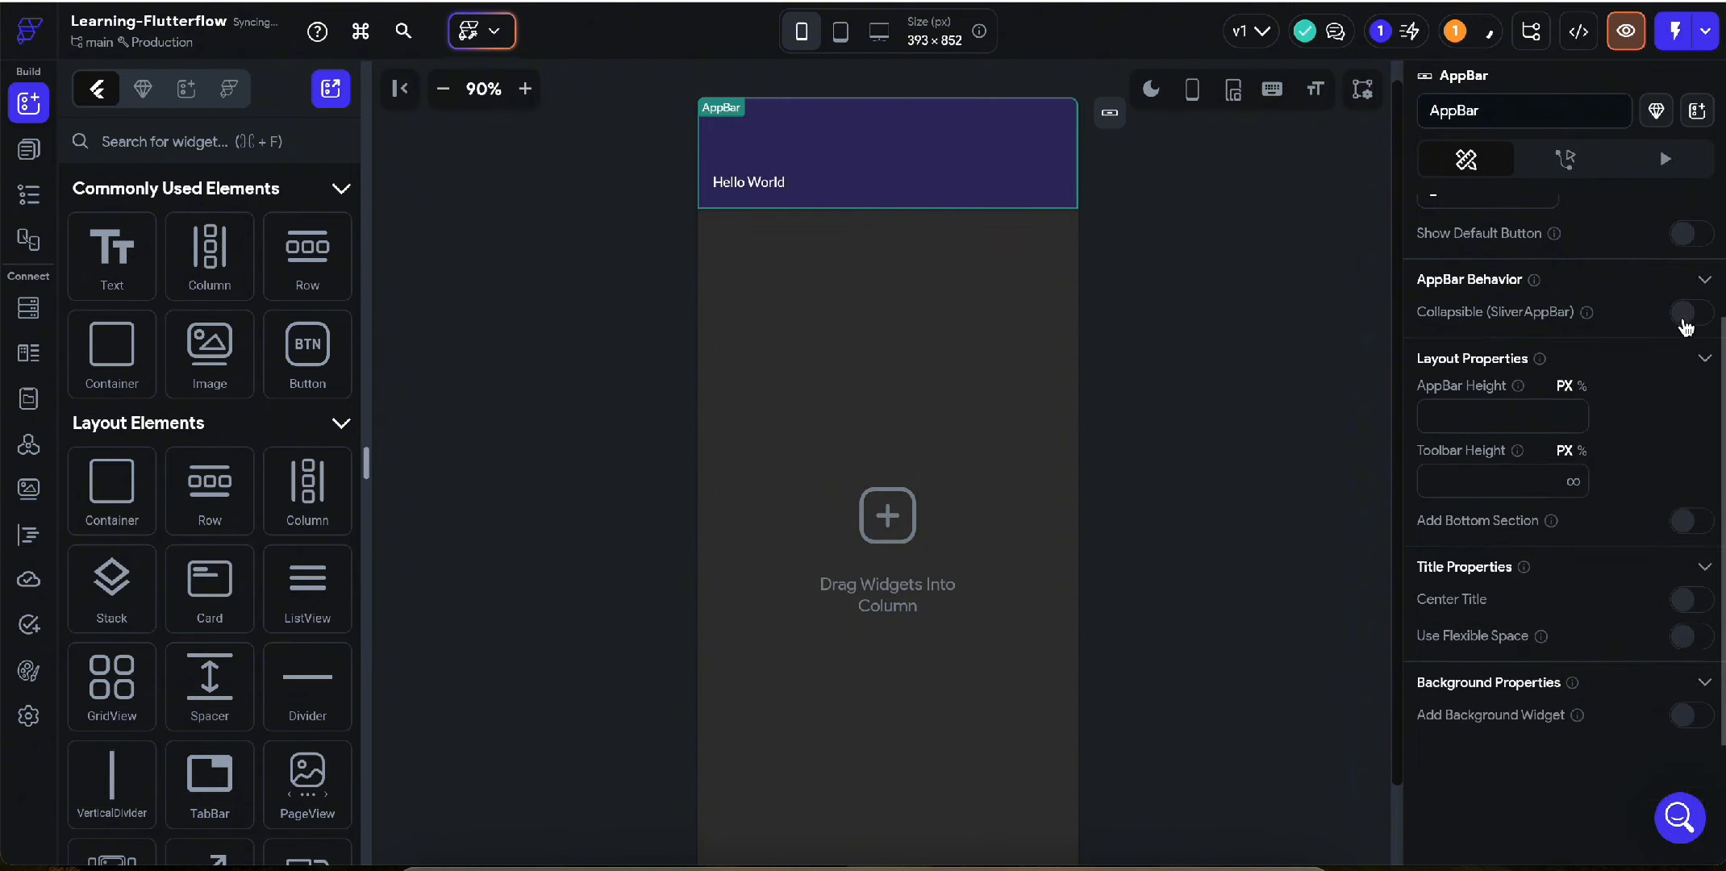
{"action": "scroll", "coordinate": [1524, 387], "scroll_direction": "up", "scroll_amount": 2}
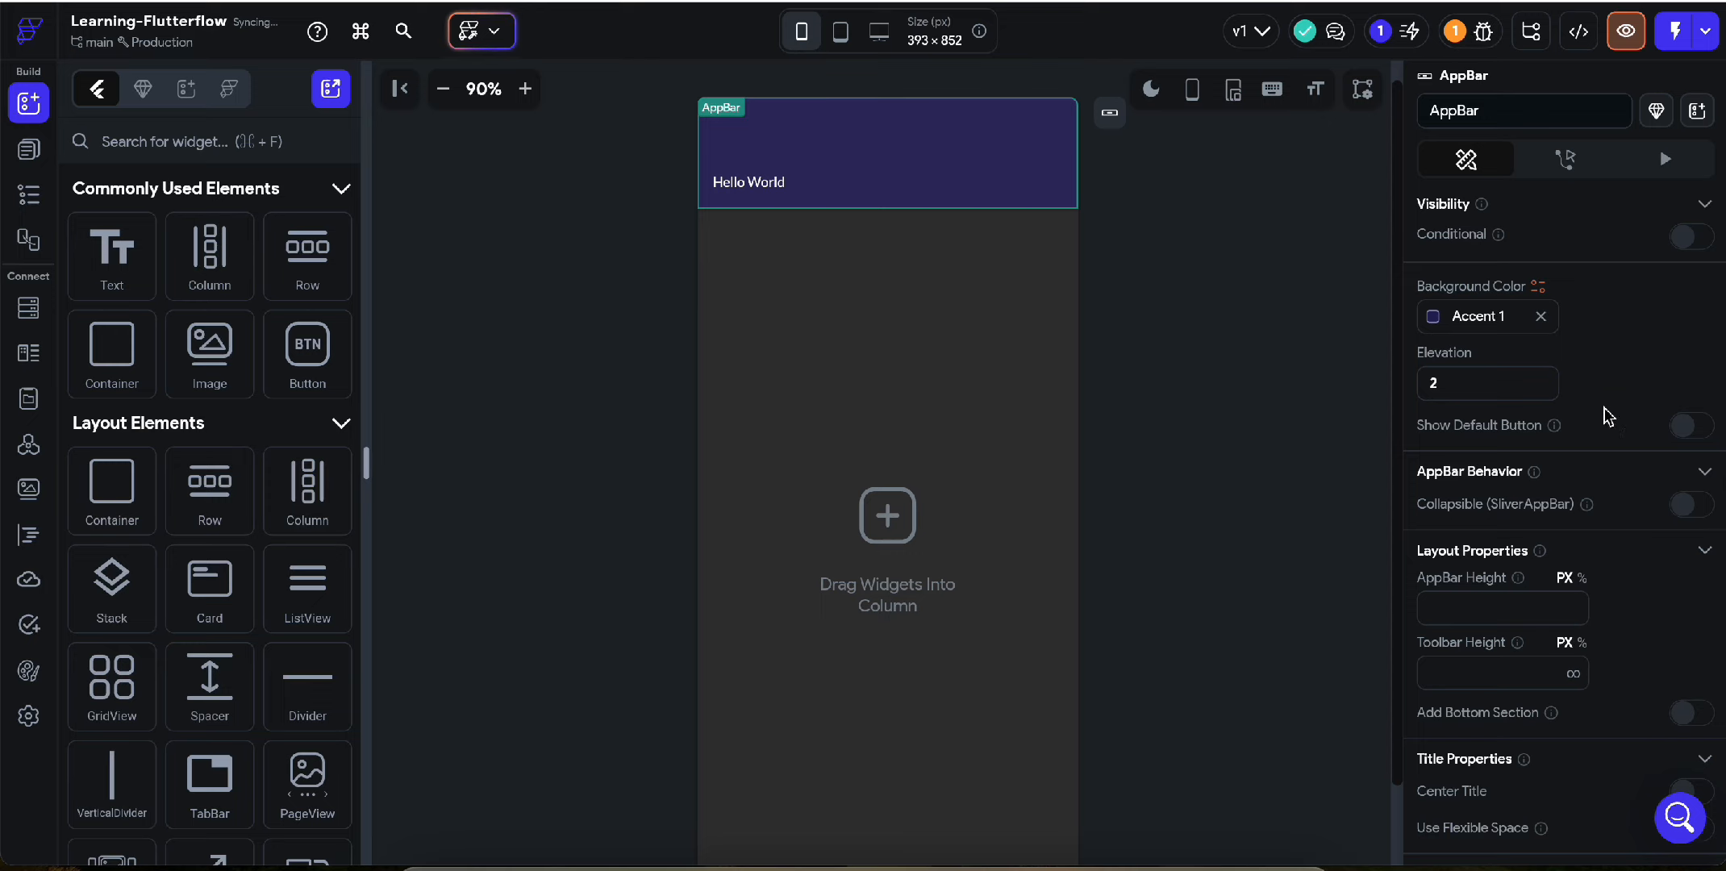
{"action": "left_click", "coordinate": [1702, 506]}
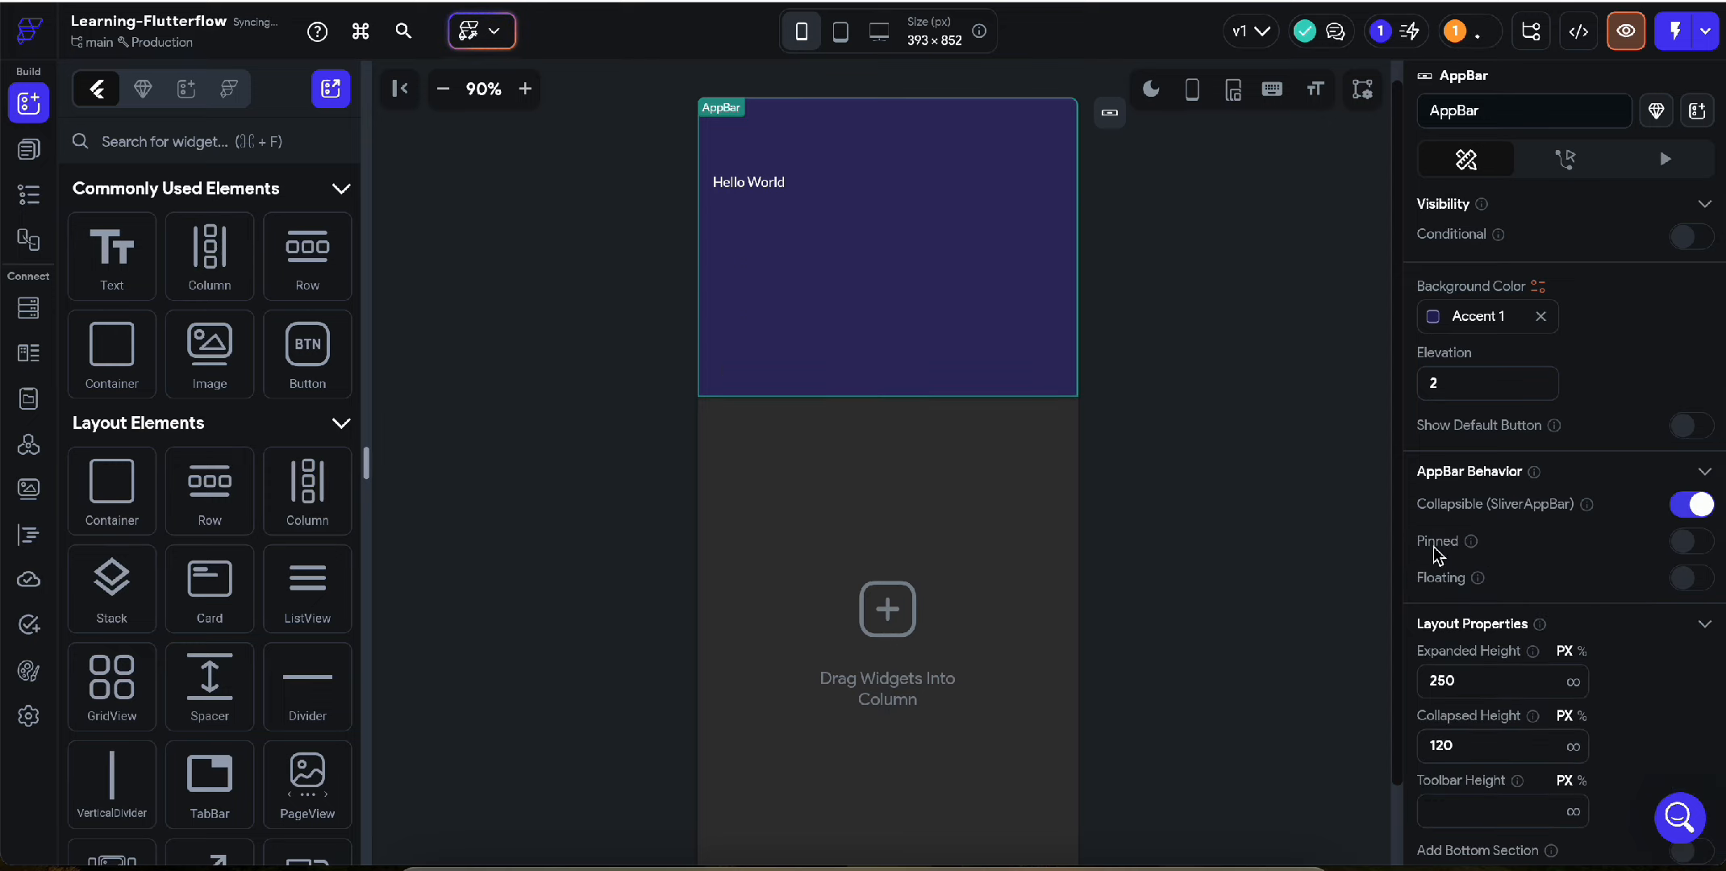
- Enable Floating for the collapsible app bar and try its Snap option on and off
{"action": "left_click", "coordinate": [1693, 578]}
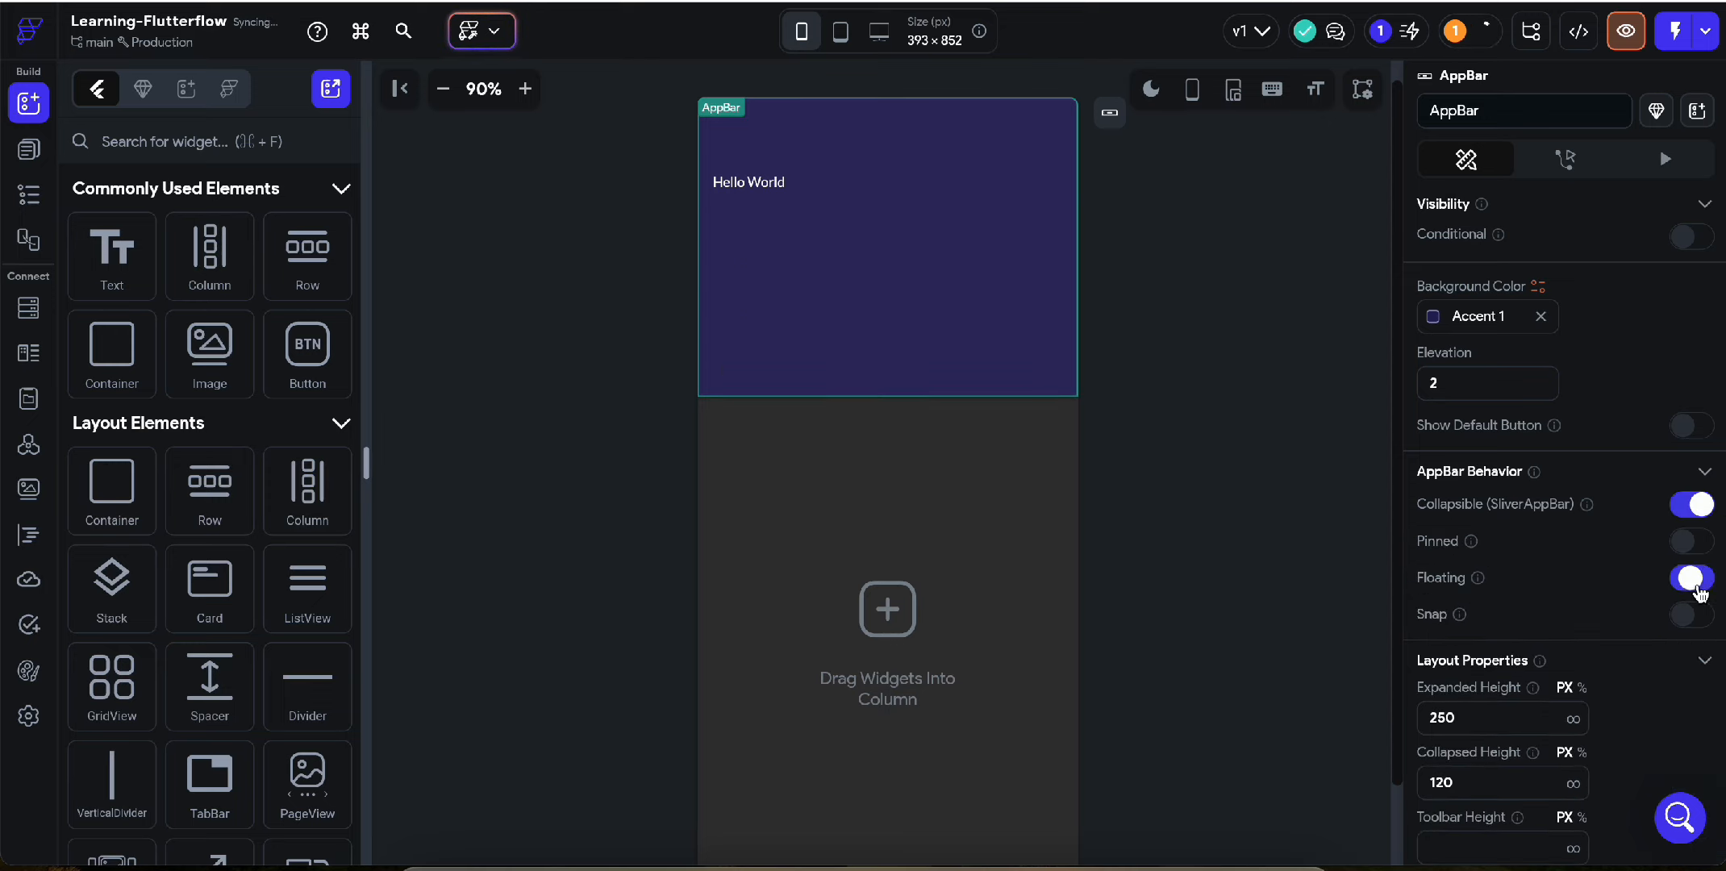
{"action": "scroll", "coordinate": [897, 510], "scroll_direction": "down", "scroll_amount": 2}
{"action": "scroll", "coordinate": [897, 484], "scroll_direction": "up", "scroll_amount": 2}
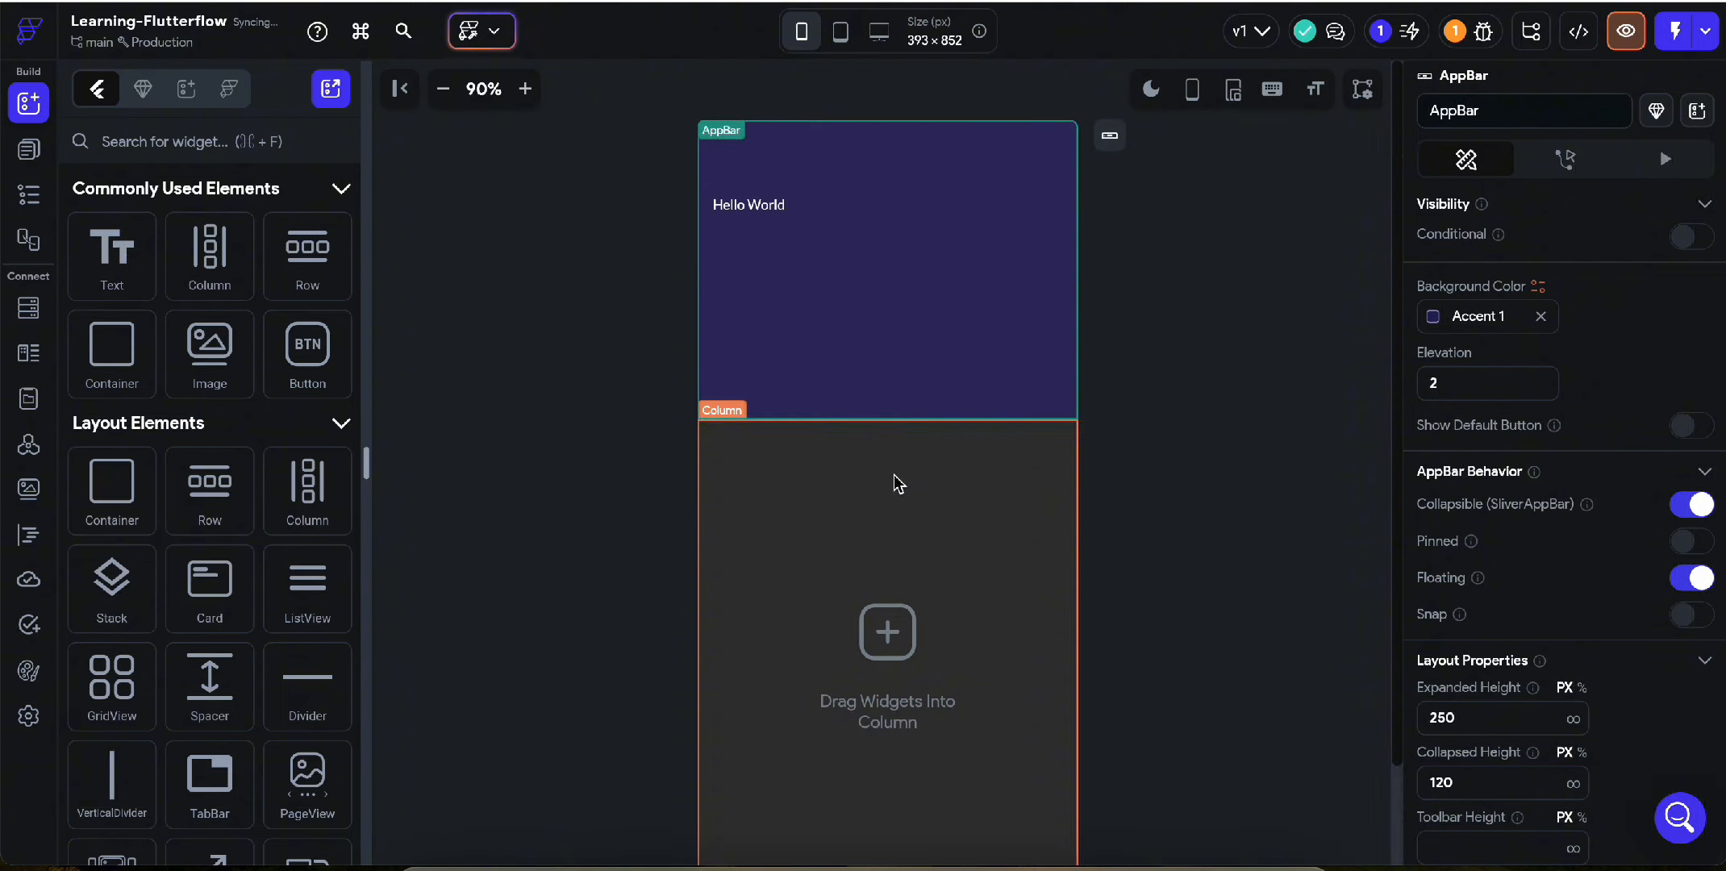
{"action": "left_click", "coordinate": [1687, 621]}
{"action": "left_click", "coordinate": [1687, 621]}
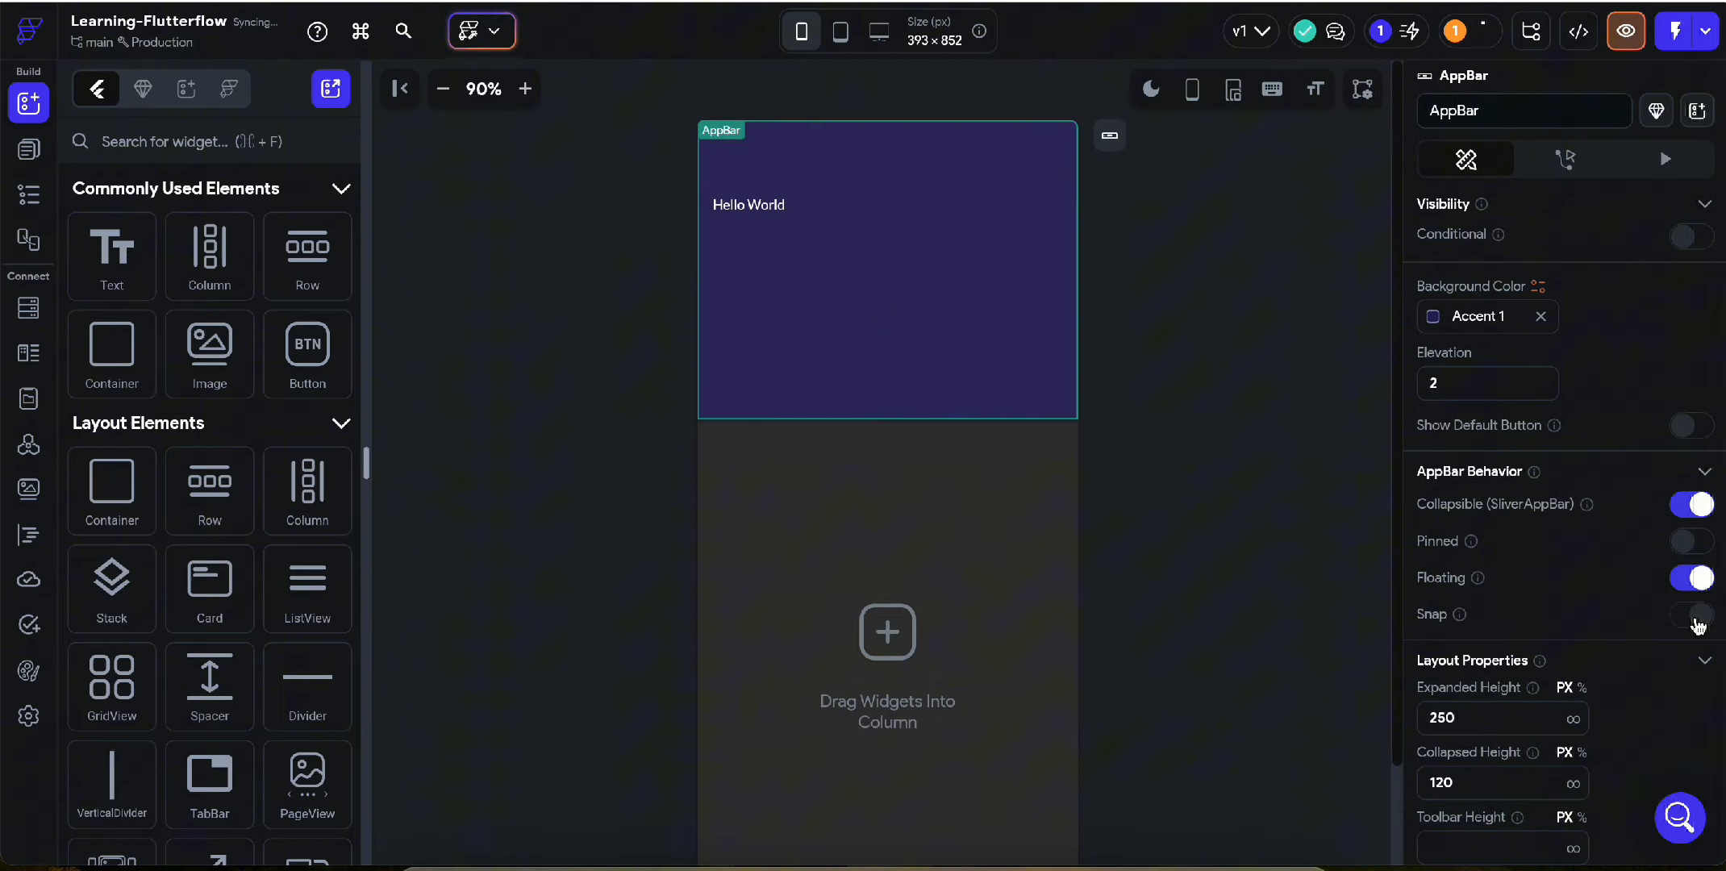
- Switch the app bar from Floating to Pinned and turn off the Collapsible (SliverAppBar) behavior
{"action": "left_click", "coordinate": [1689, 576]}
{"action": "left_click", "coordinate": [1681, 543]}
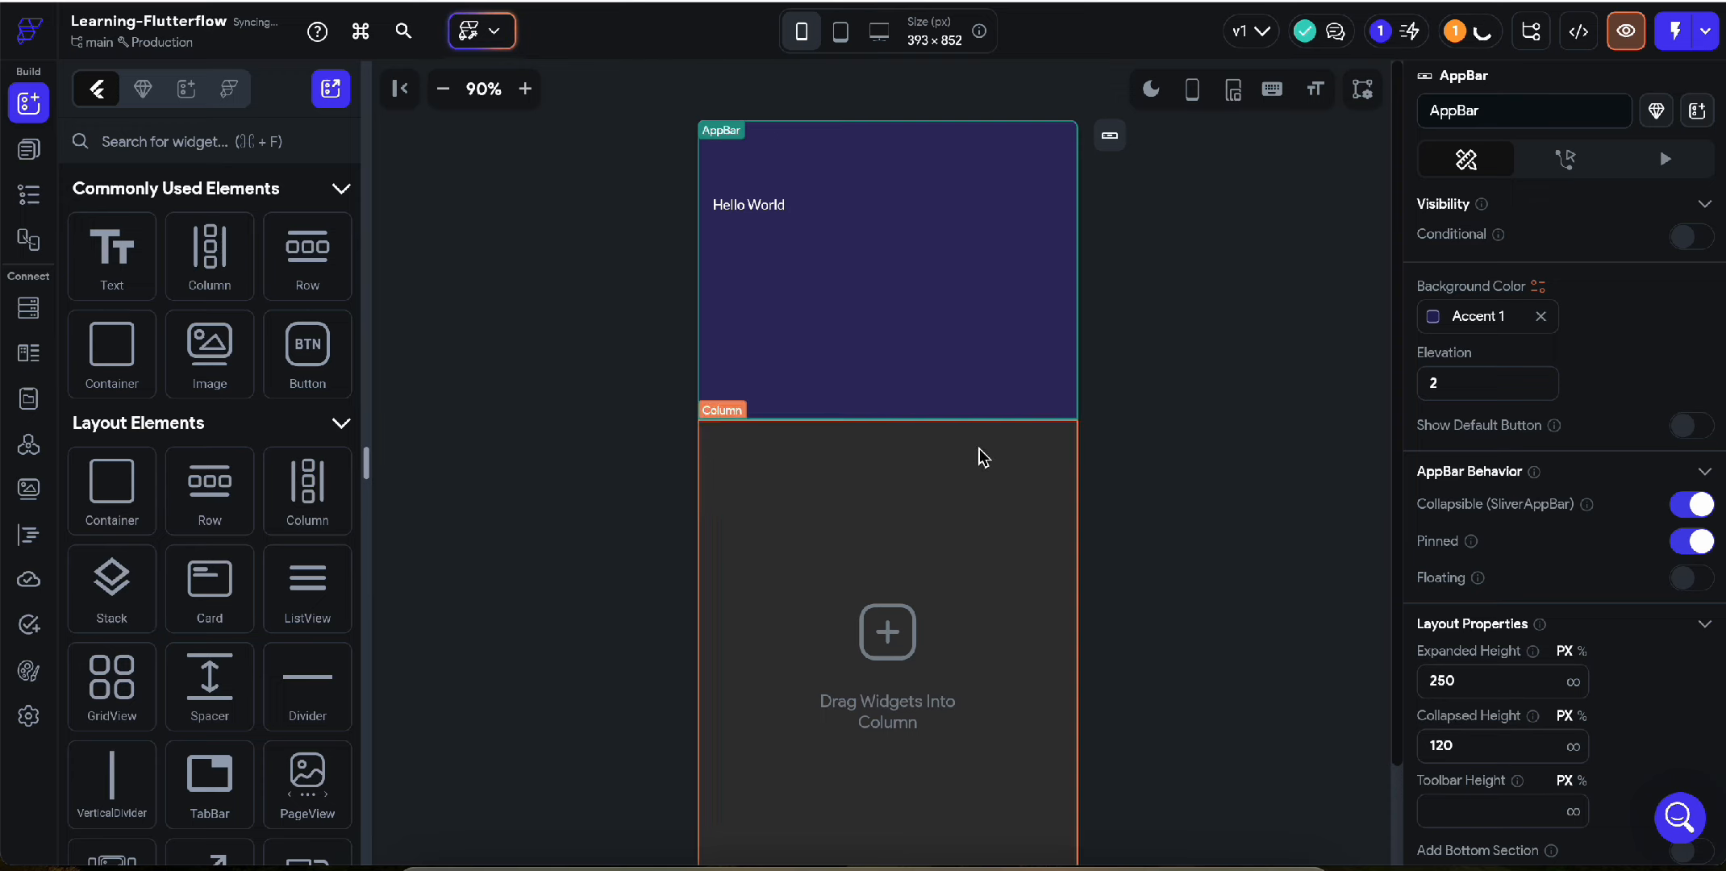
{"action": "left_click", "coordinate": [1692, 501]}
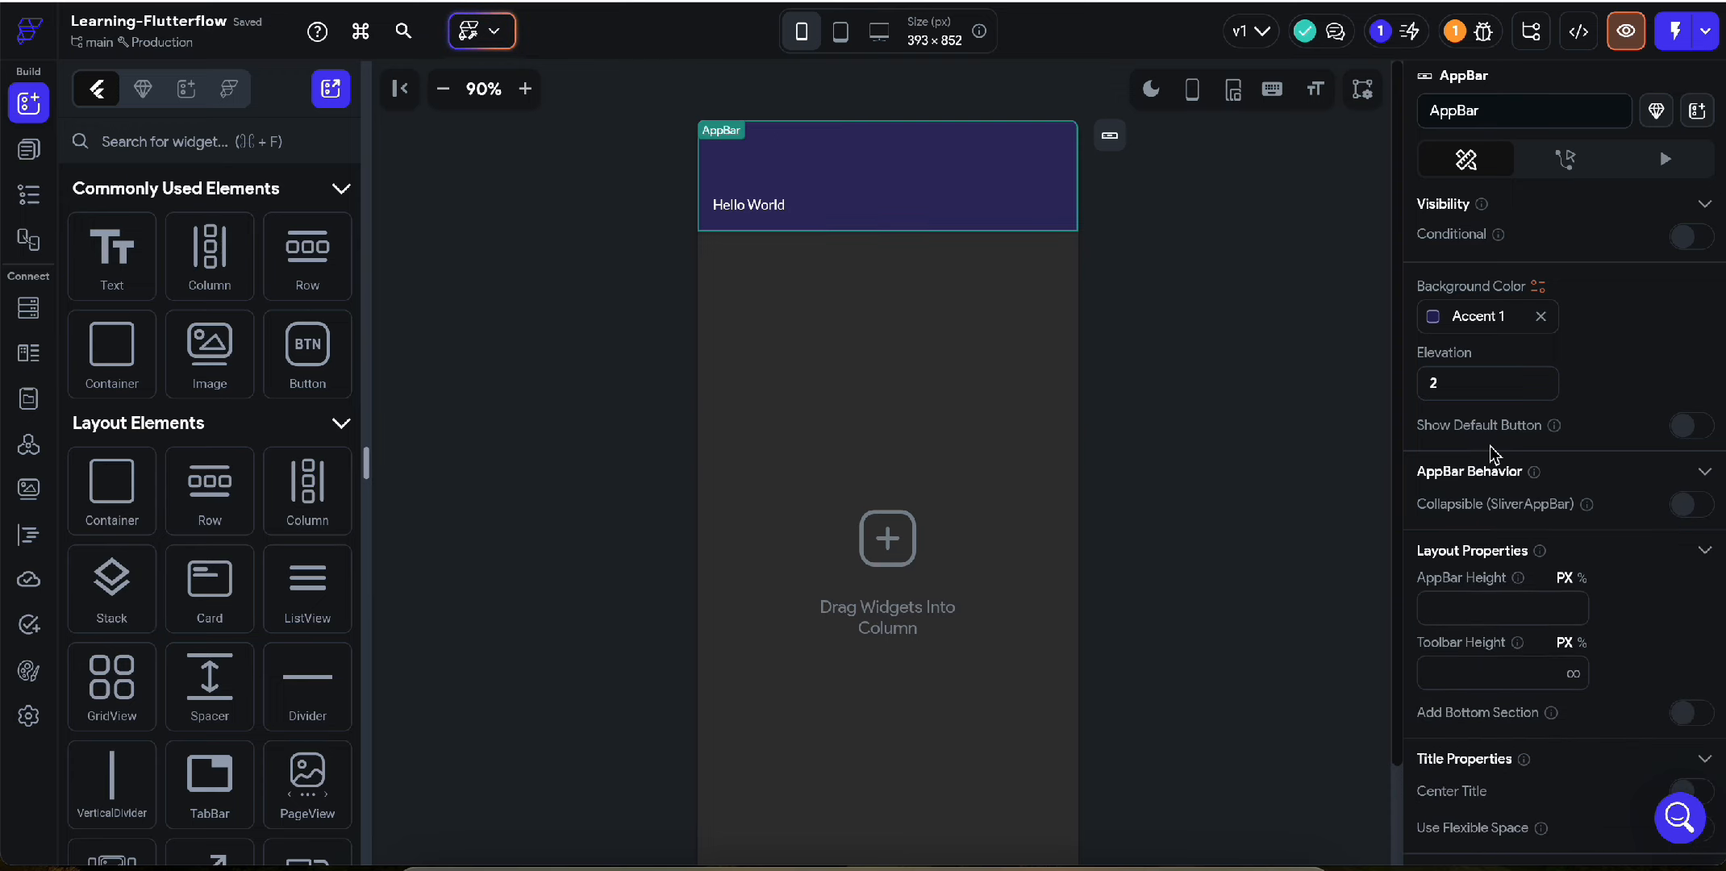
- Try conditional visibility on the app bar with Show in UI Builder unchecked, and disable it again
{"action": "left_click", "coordinate": [1694, 242]}
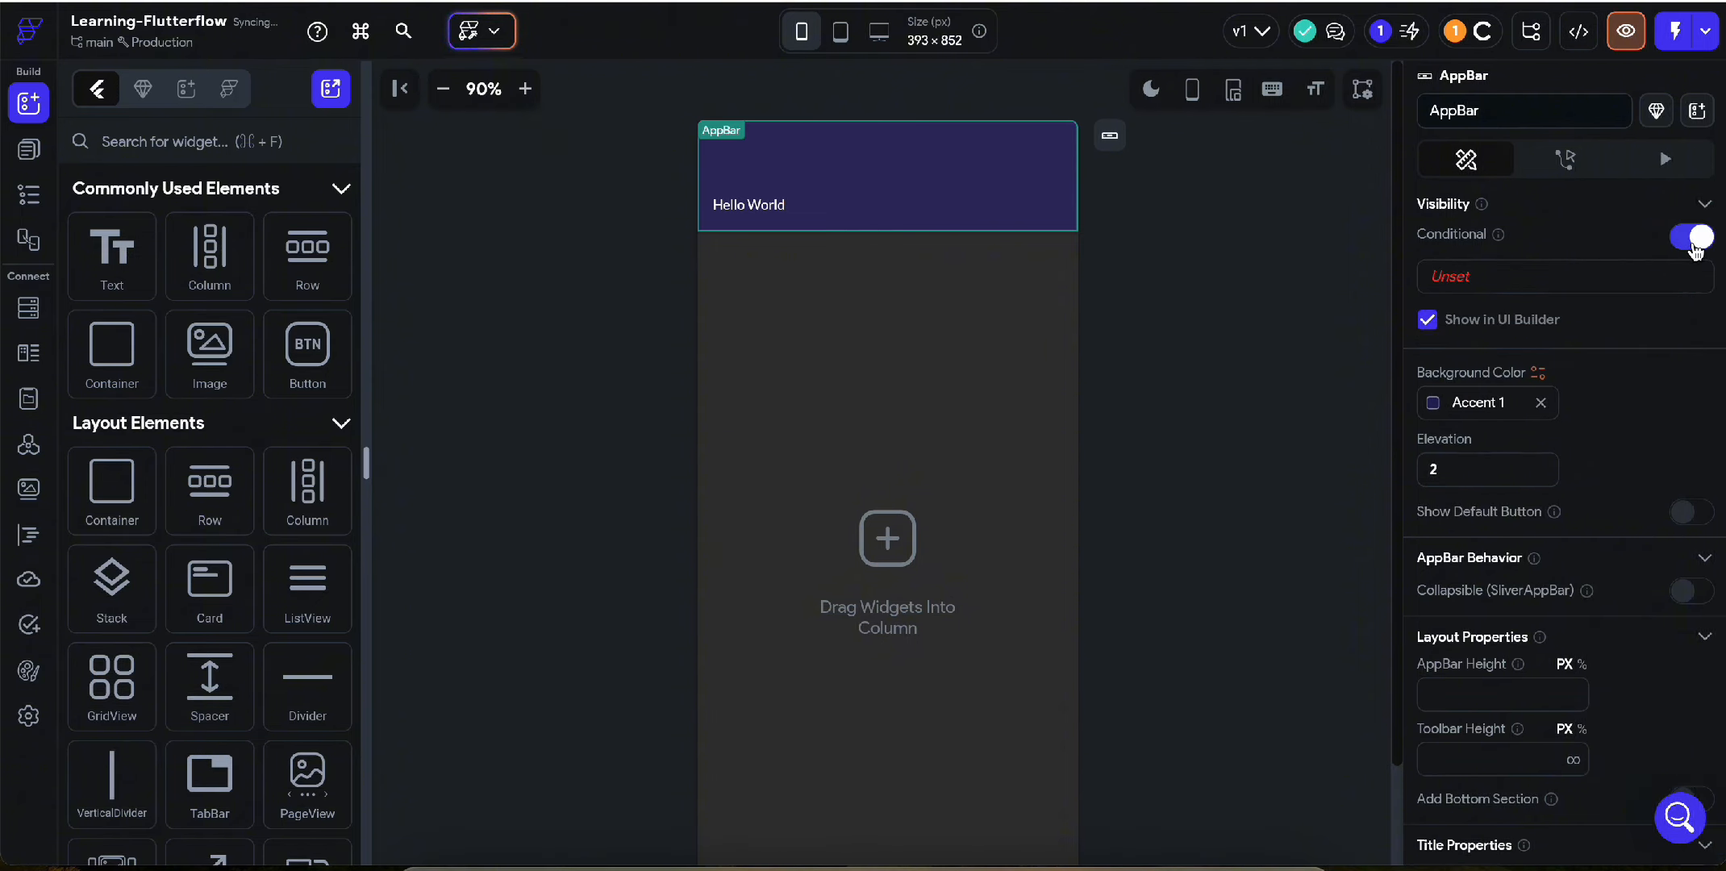
{"action": "left_click", "coordinate": [1426, 322]}
{"action": "left_click", "coordinate": [1694, 238]}
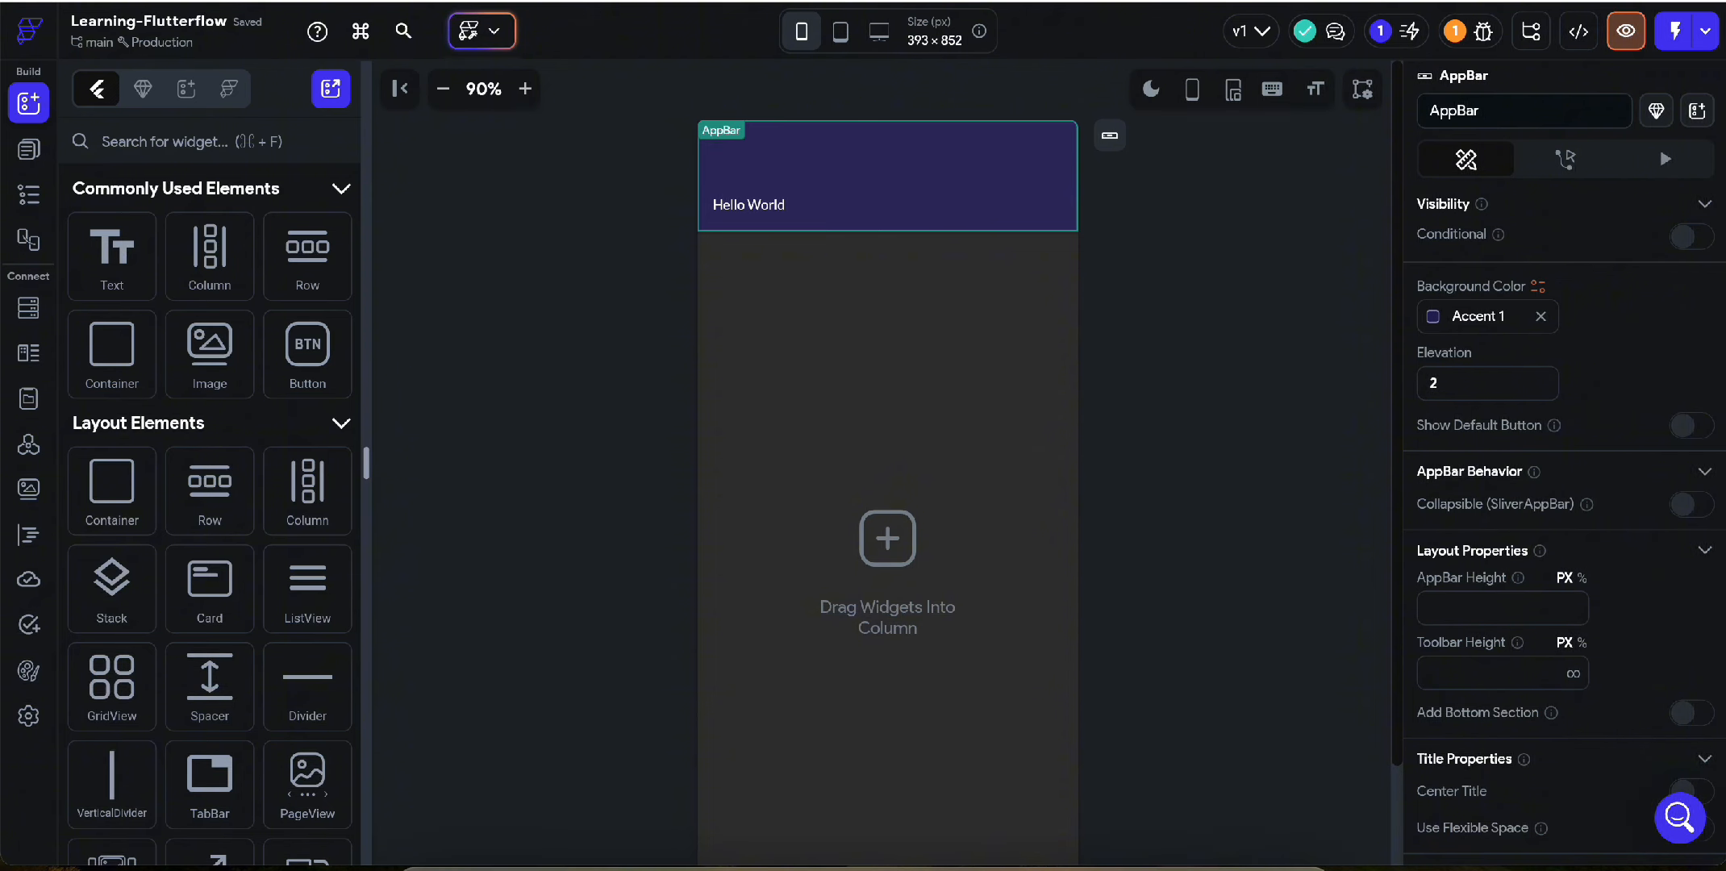
- Check the custom app bar reference image and add a CircleImage widget at the trailing end of the app bar
{"action": "left_click", "coordinate": [1516, 2]}
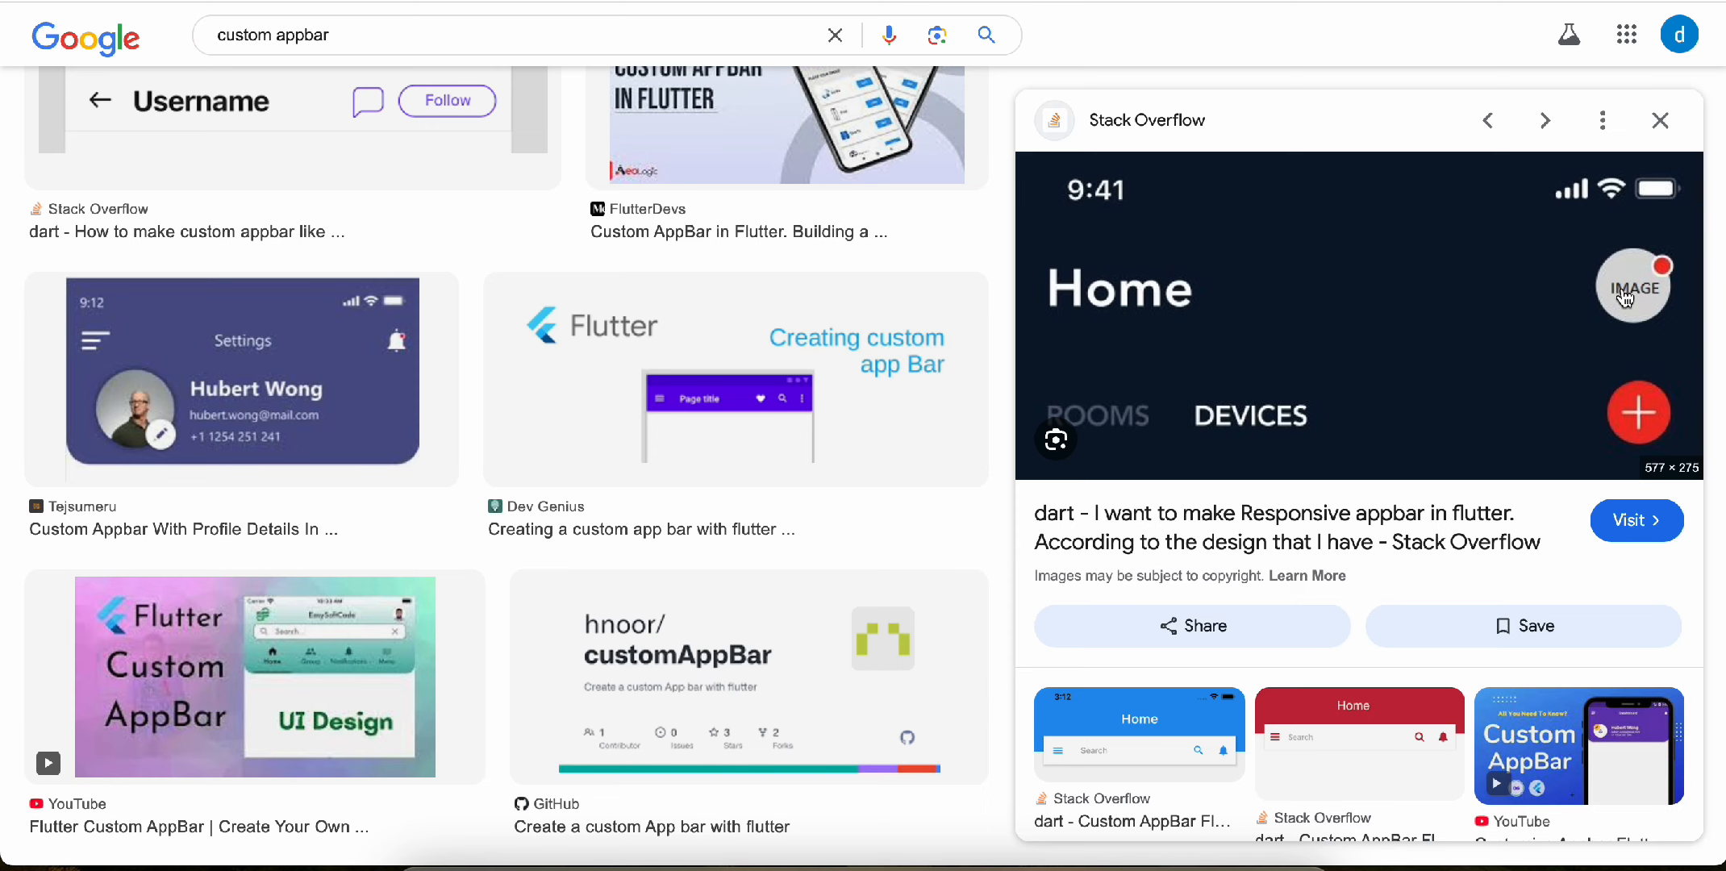
{"action": "left_click", "coordinate": [678, 1]}
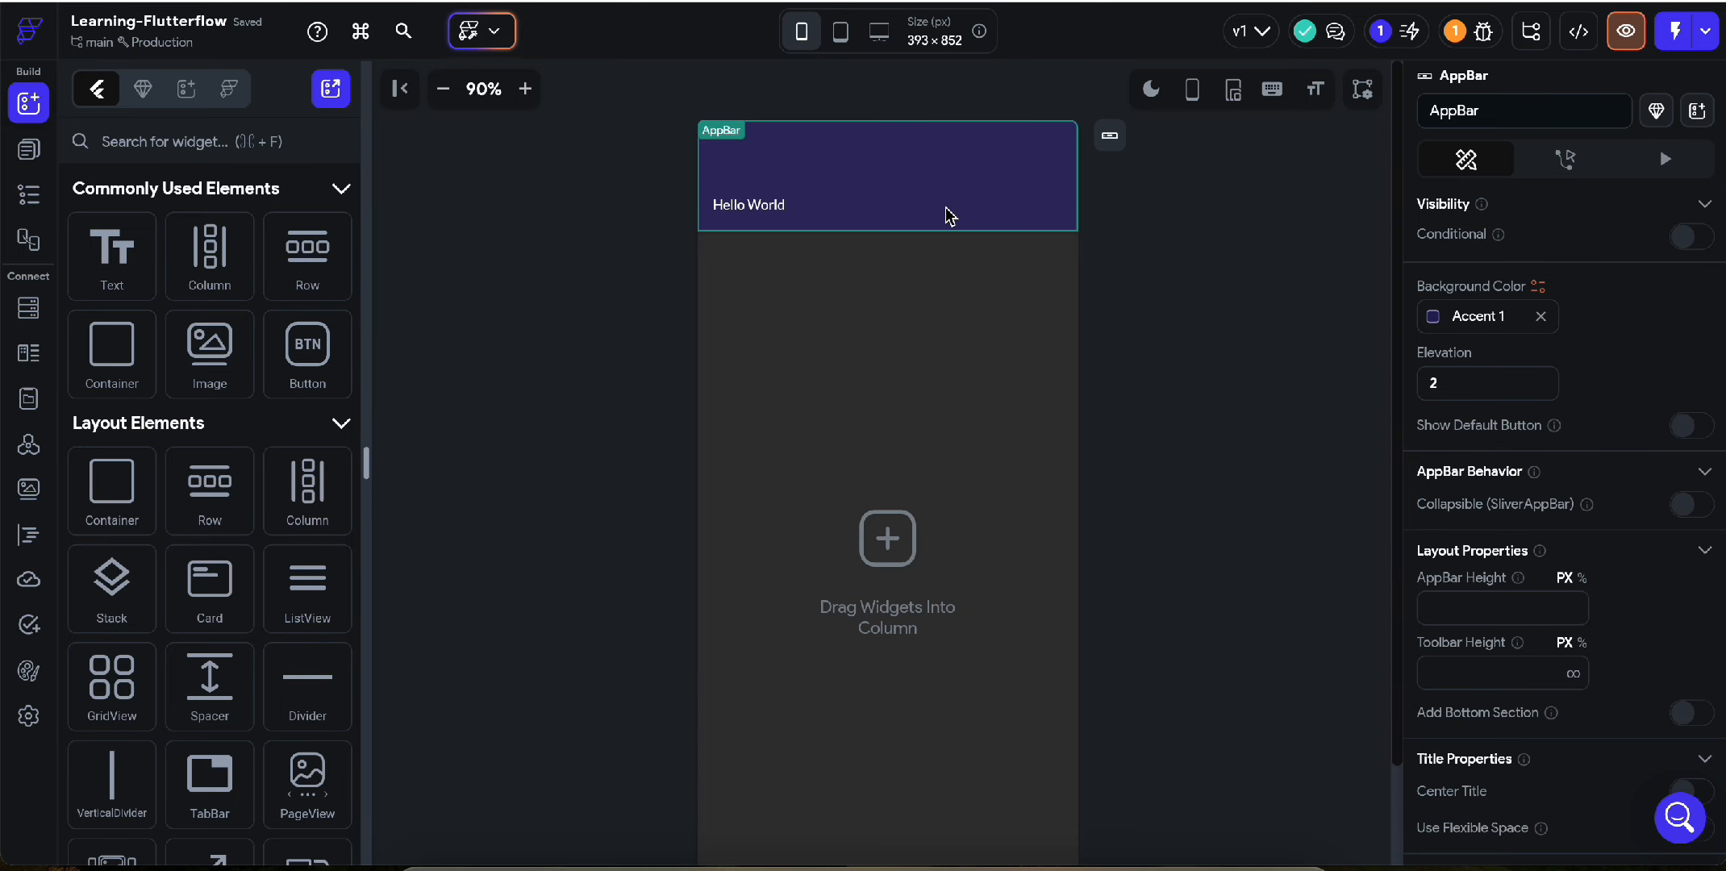
{"action": "left_click", "coordinate": [212, 141]}
{"action": "type", "text": "circ"}
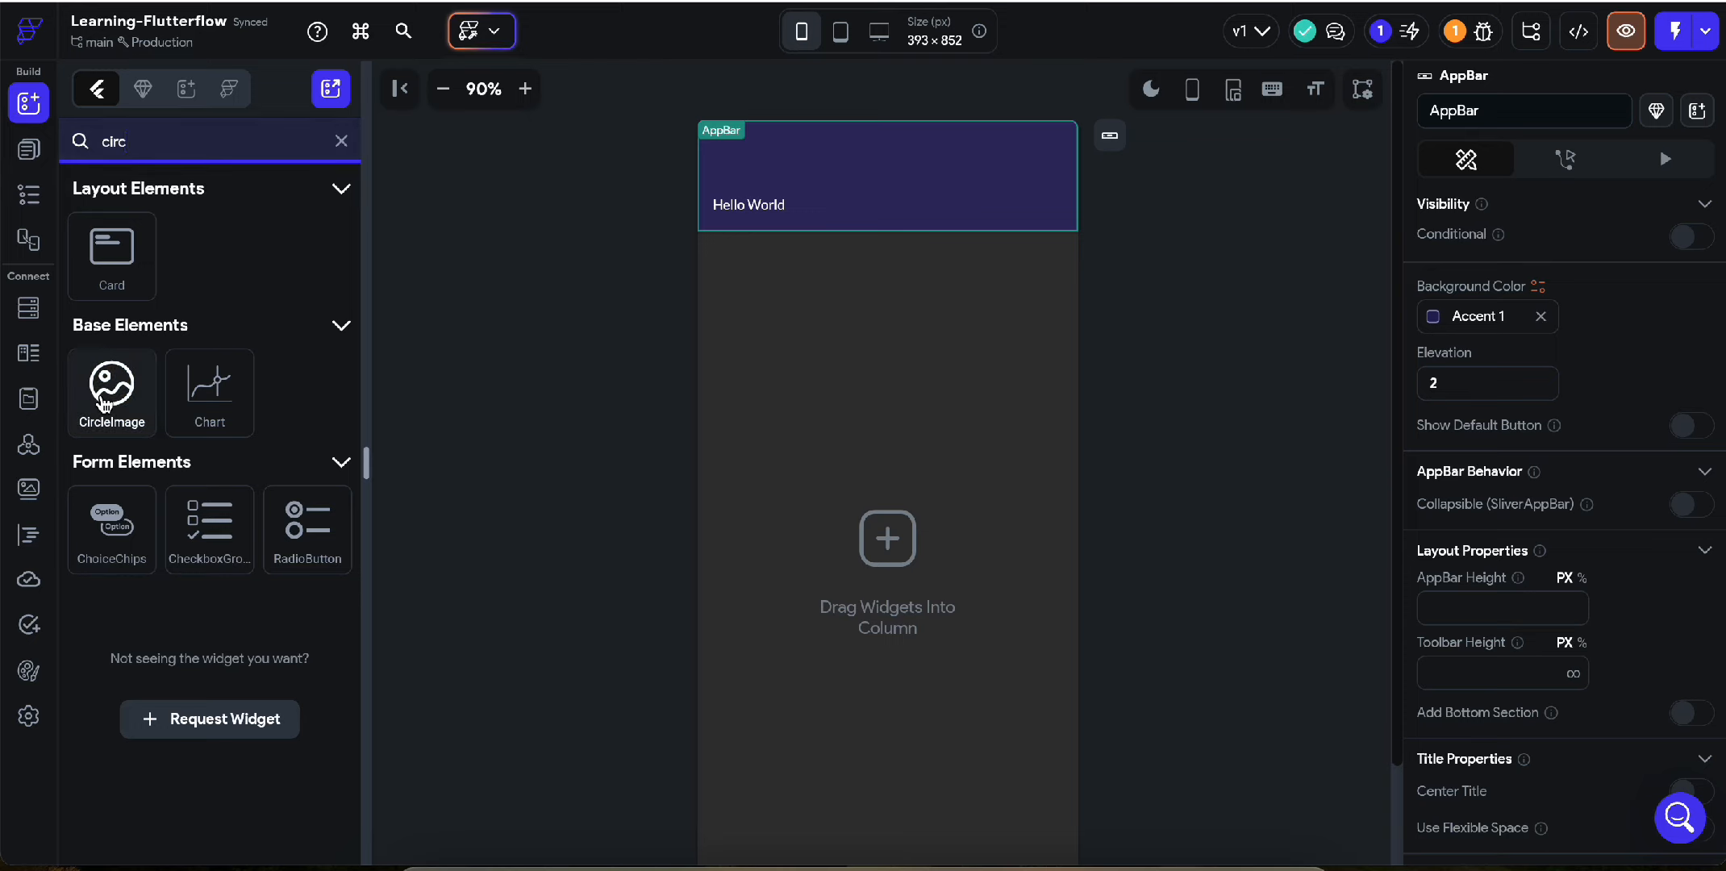
{"action": "left_click_drag", "start_coordinate": [104, 403], "coordinate": [1022, 214]}
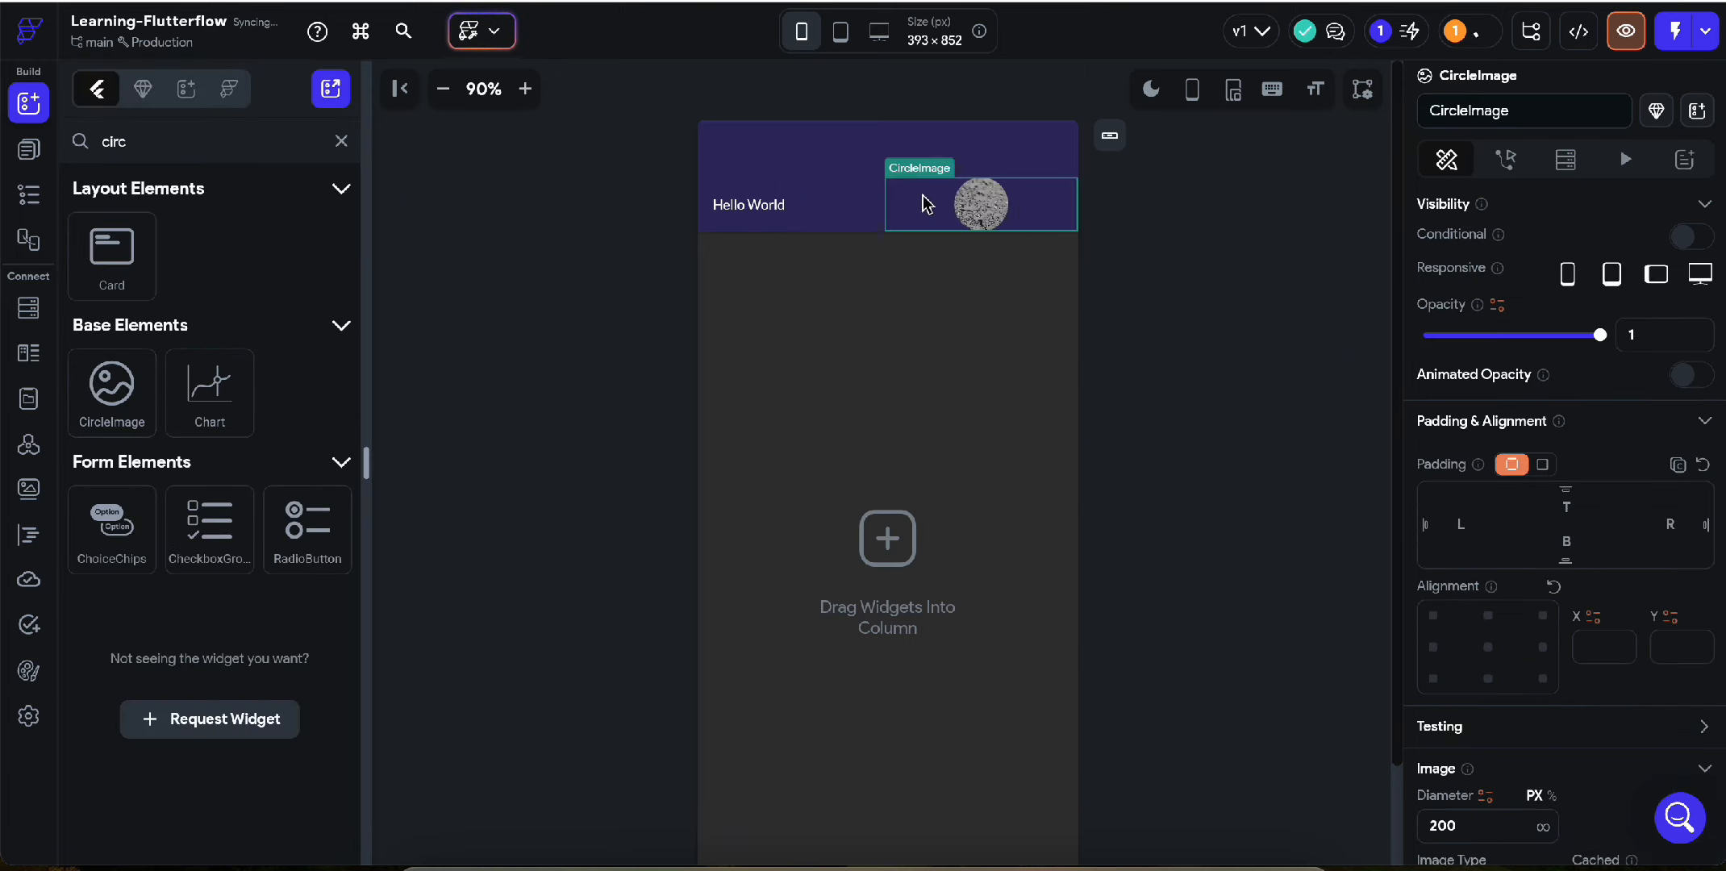
- Set the circle image's diameter to 50 px
{"action": "scroll", "coordinate": [1612, 533], "scroll_direction": "down", "scroll_amount": 4}
{"action": "scroll", "coordinate": [1612, 533], "scroll_direction": "down", "scroll_amount": 1}
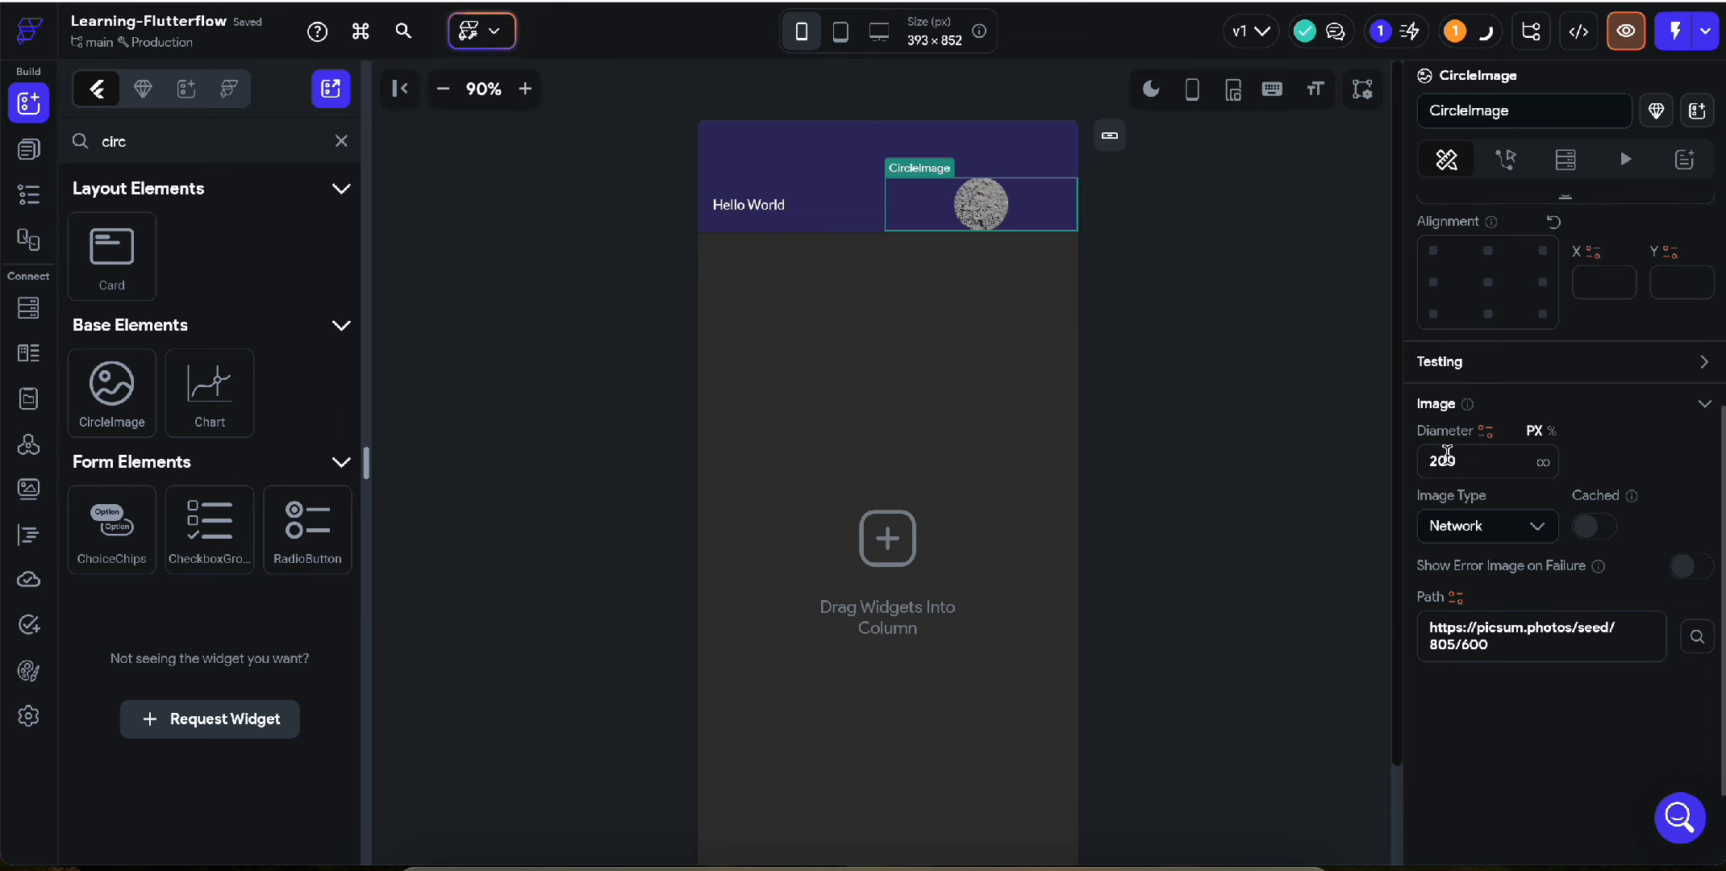
{"action": "left_click", "coordinate": [1448, 455]}
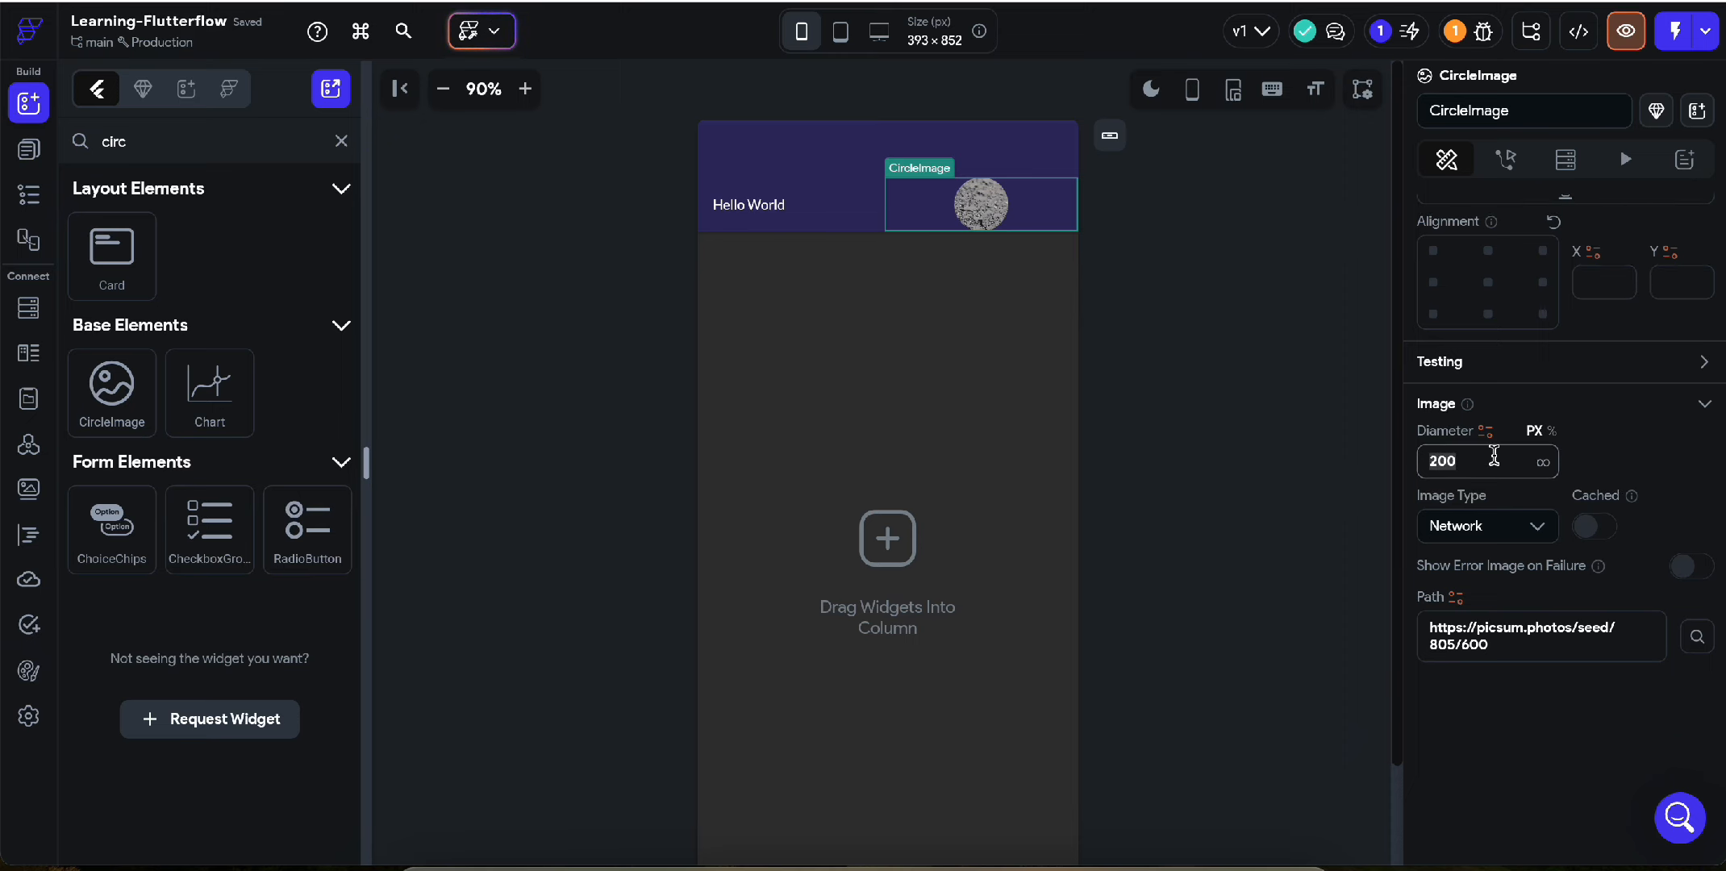
{"action": "type", "text": "50"}
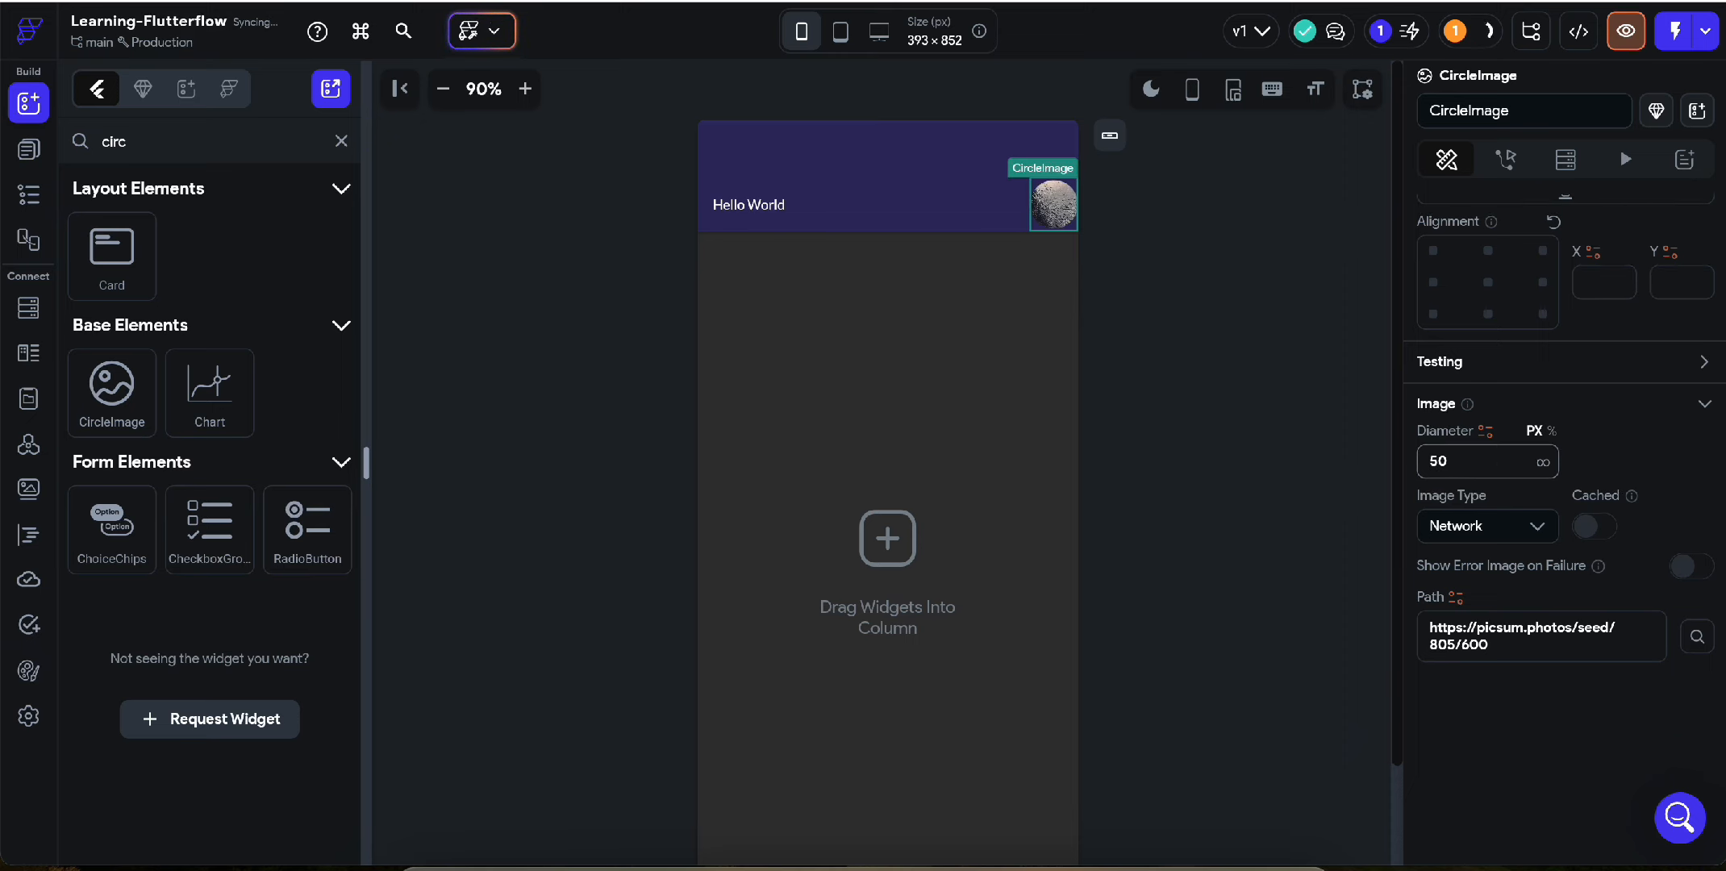
- Give the circle image a right padding of 12 and a diameter of 45 px
{"action": "scroll", "coordinate": [1645, 412], "scroll_direction": "up", "scroll_amount": 3}
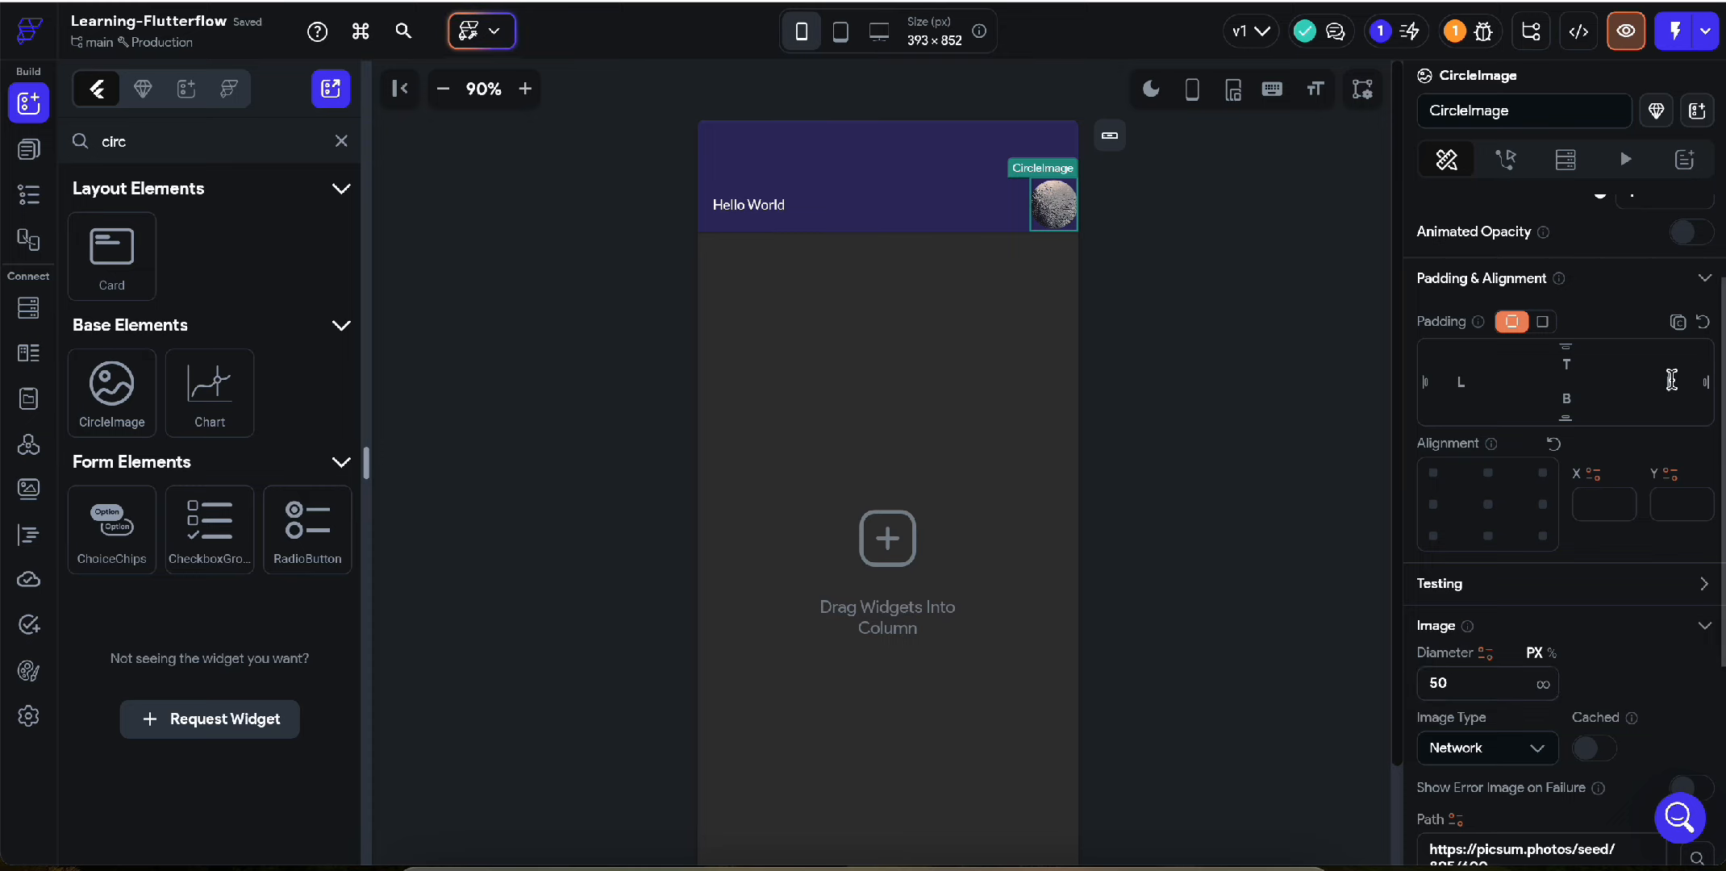
{"action": "left_click", "coordinate": [1671, 379]}
{"action": "type", "text": "12"}
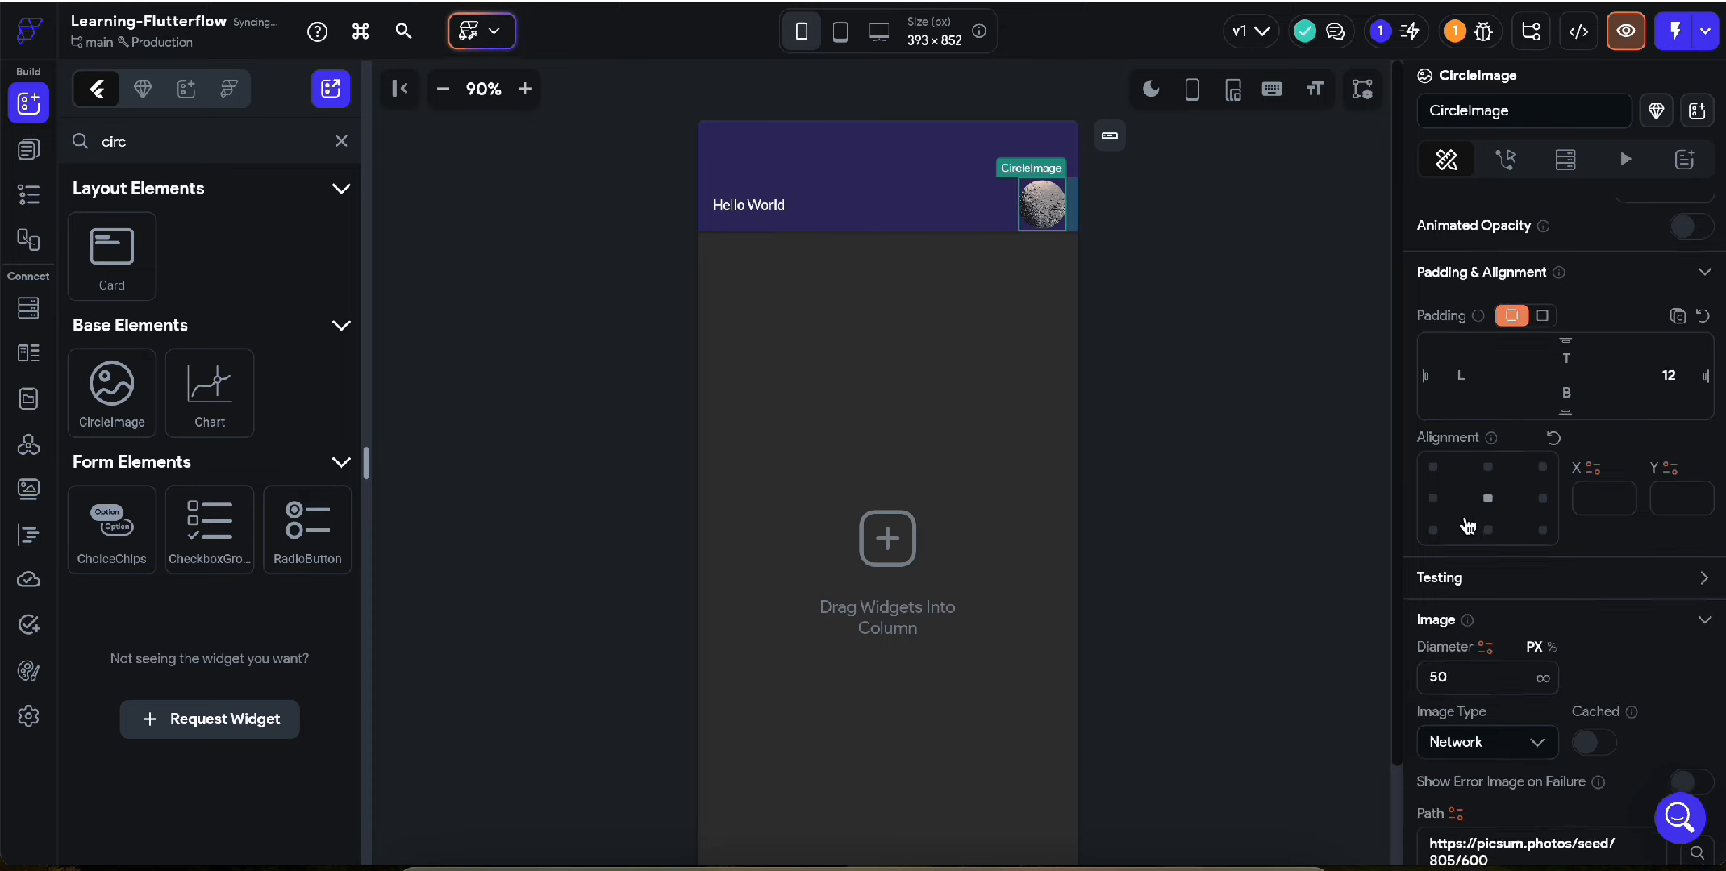
{"action": "scroll", "coordinate": [1444, 484], "scroll_direction": "down", "scroll_amount": 3}
{"action": "double_click", "coordinate": [1444, 479]}
{"action": "type", "text": "45"}
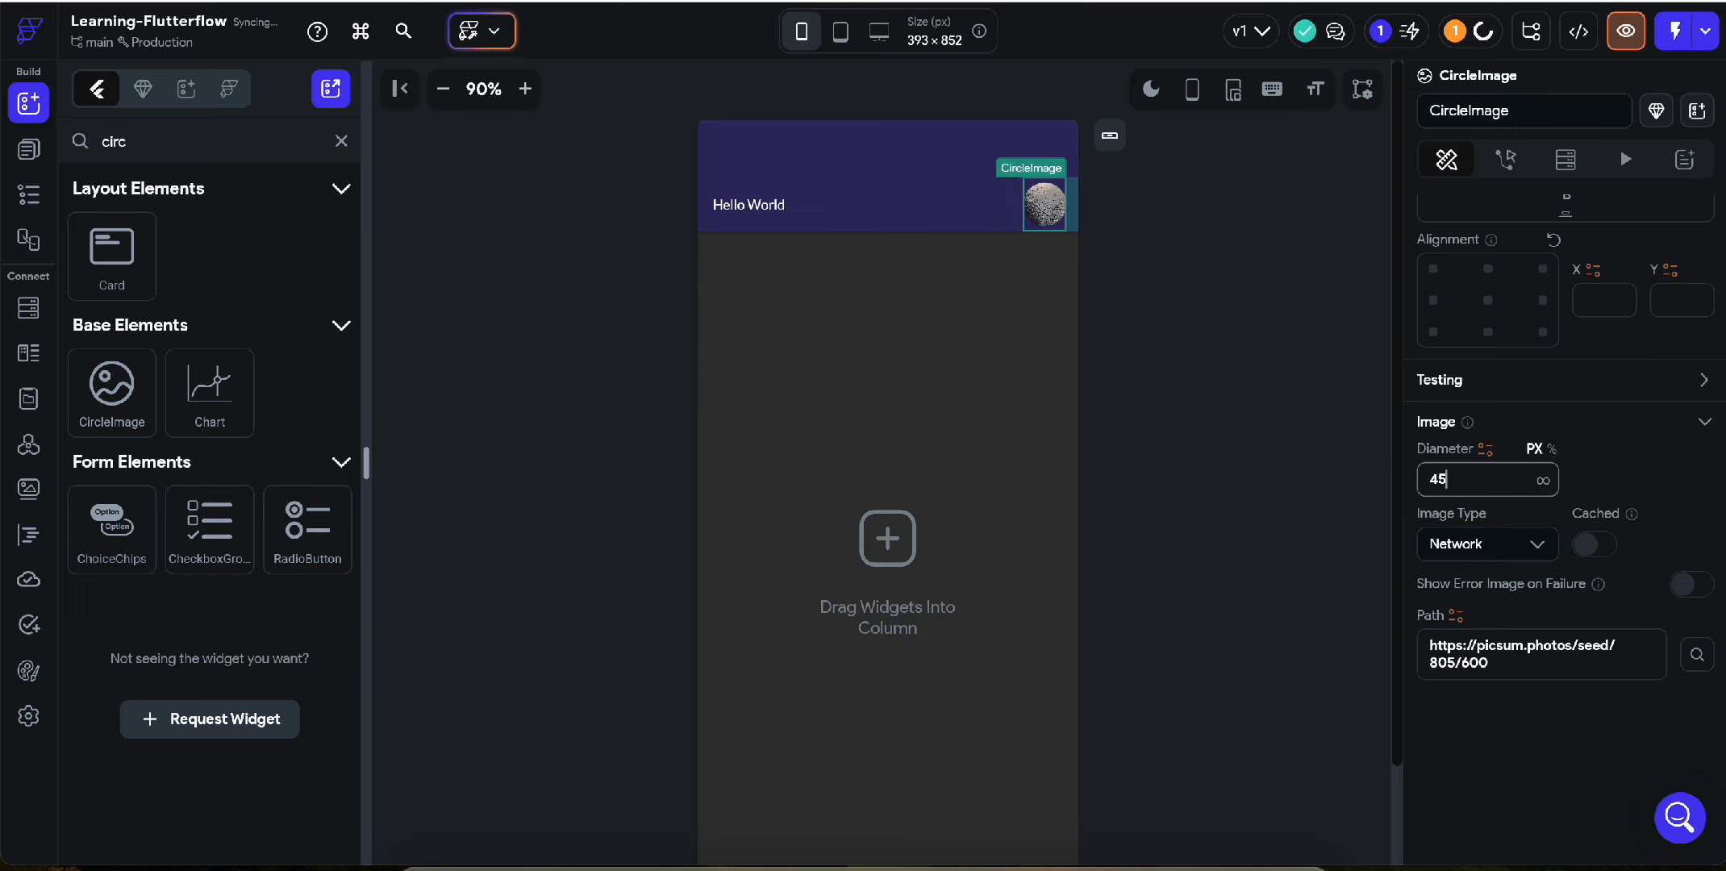
{"action": "left_click", "coordinate": [1161, 355]}
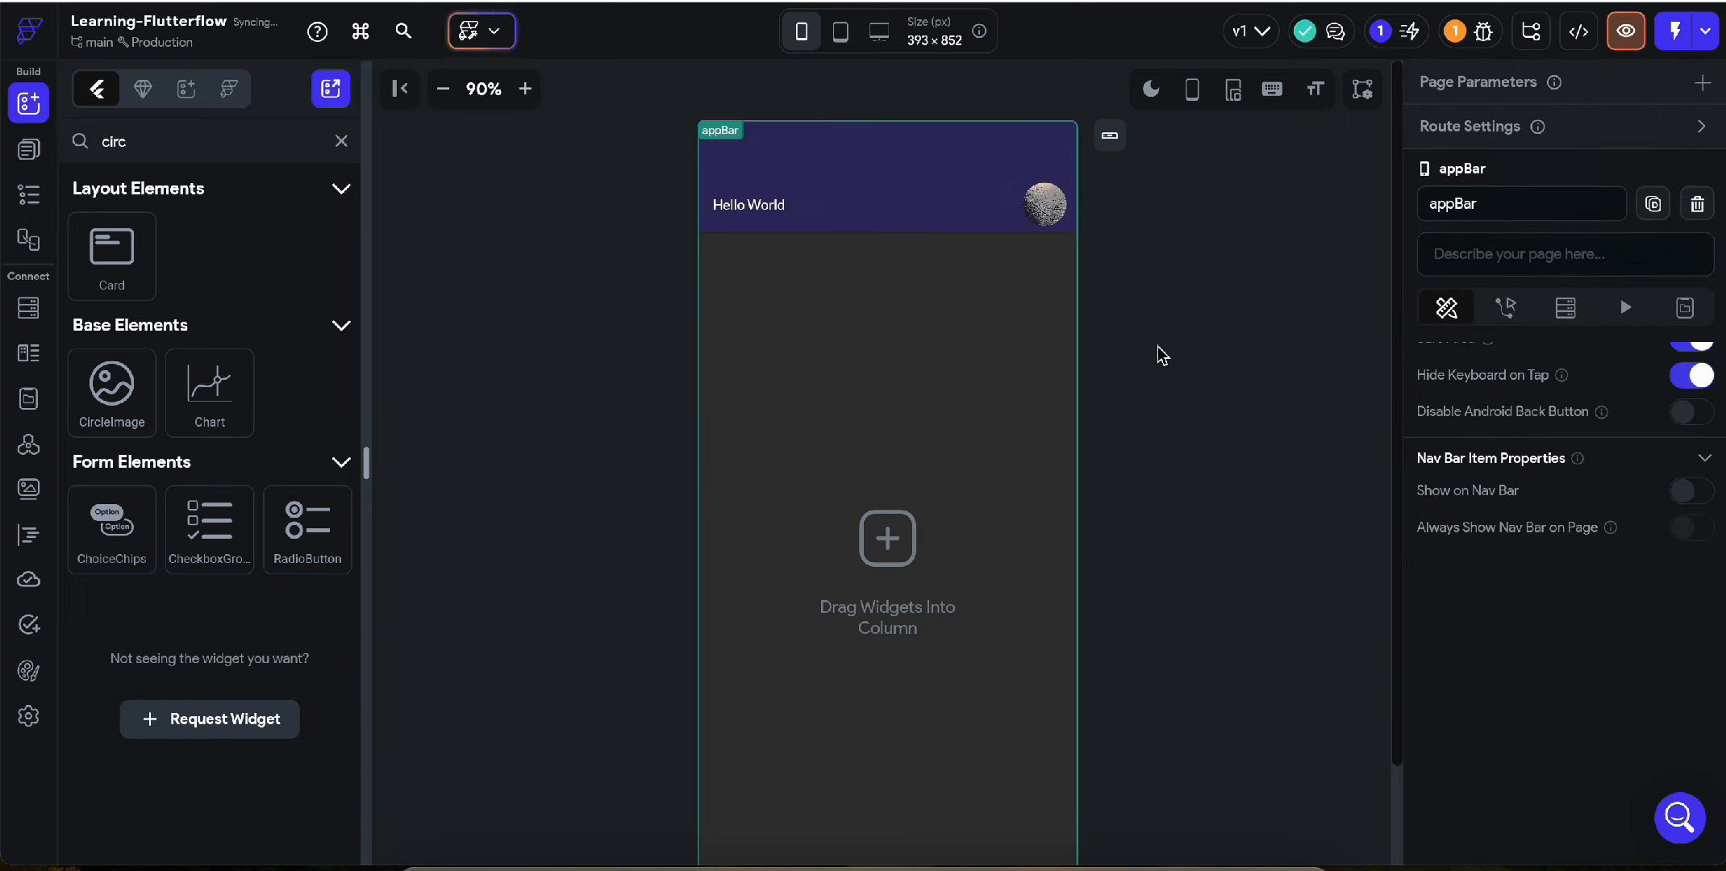
- Compare the circle image in the app bar with the notification-dotted image in the reference design
{"action": "left_click", "coordinate": [1042, 210]}
{"action": "left_click", "coordinate": [1194, 264]}
{"action": "left_click", "coordinate": [1041, 212]}
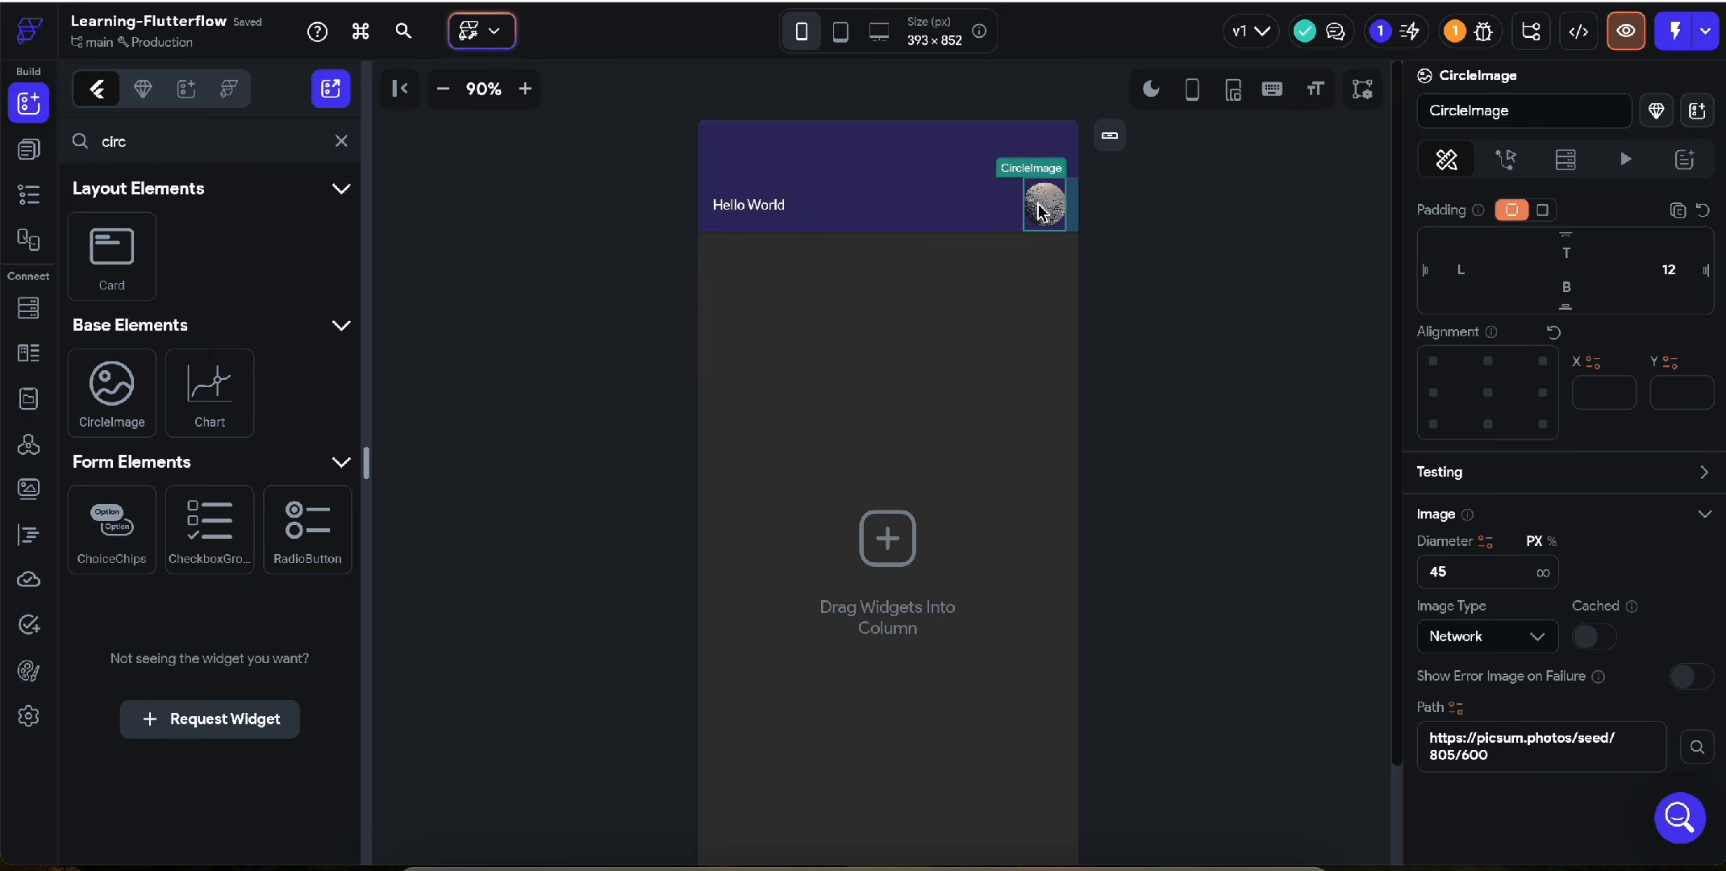
{"action": "key", "text": "ctrl+Tab"}
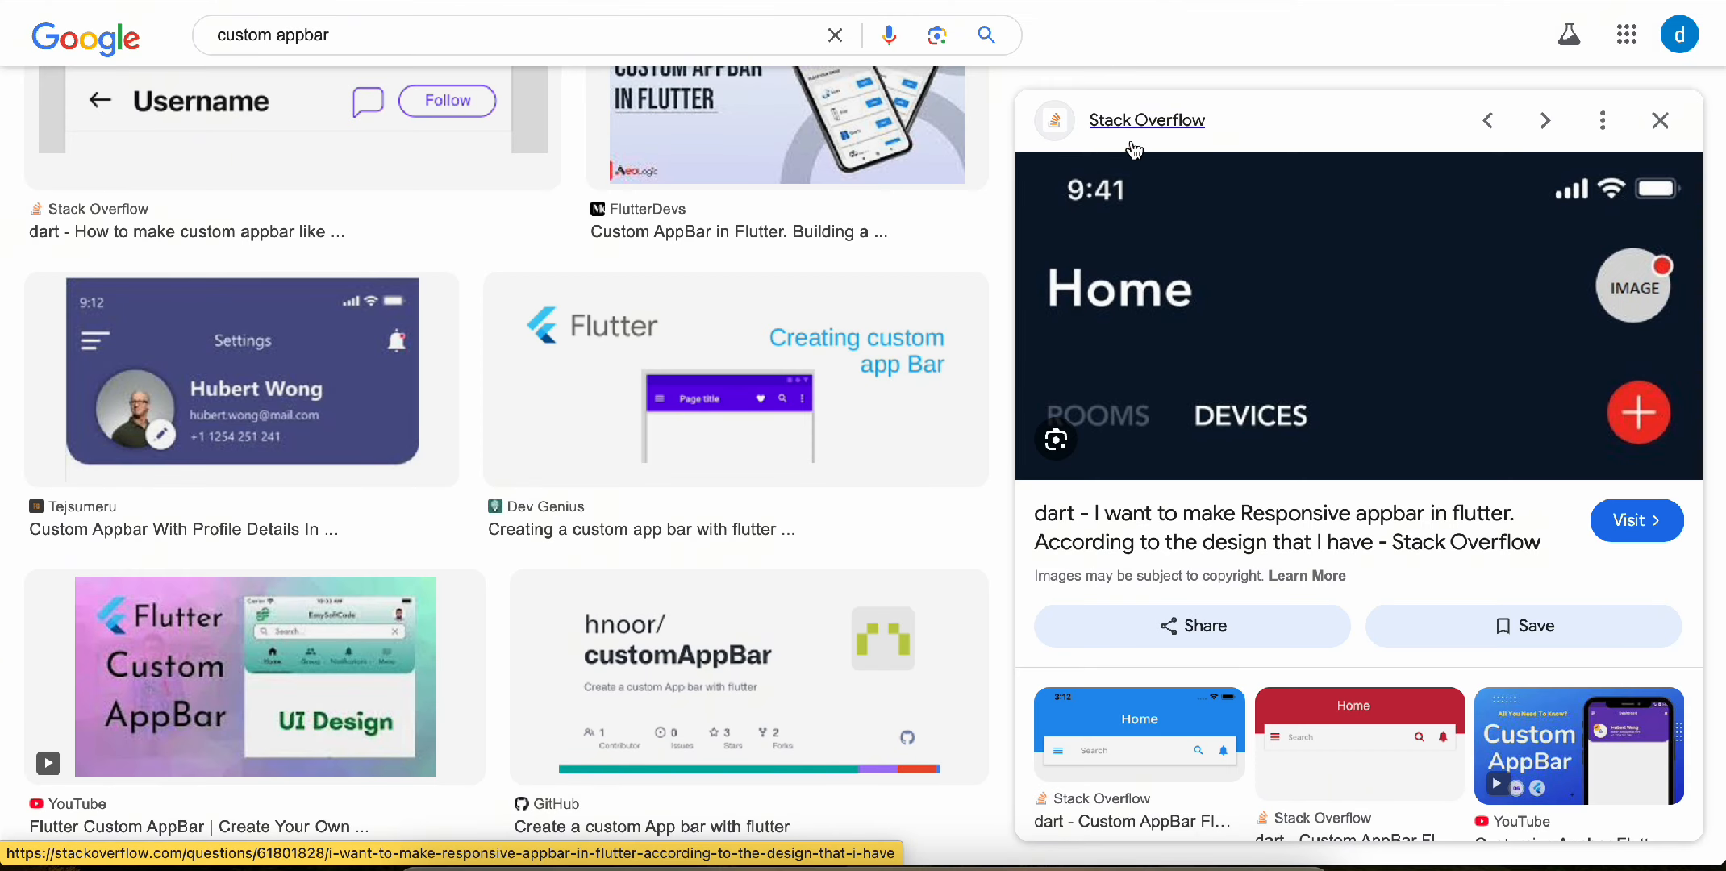
{"action": "left_click", "coordinate": [379, 2]}
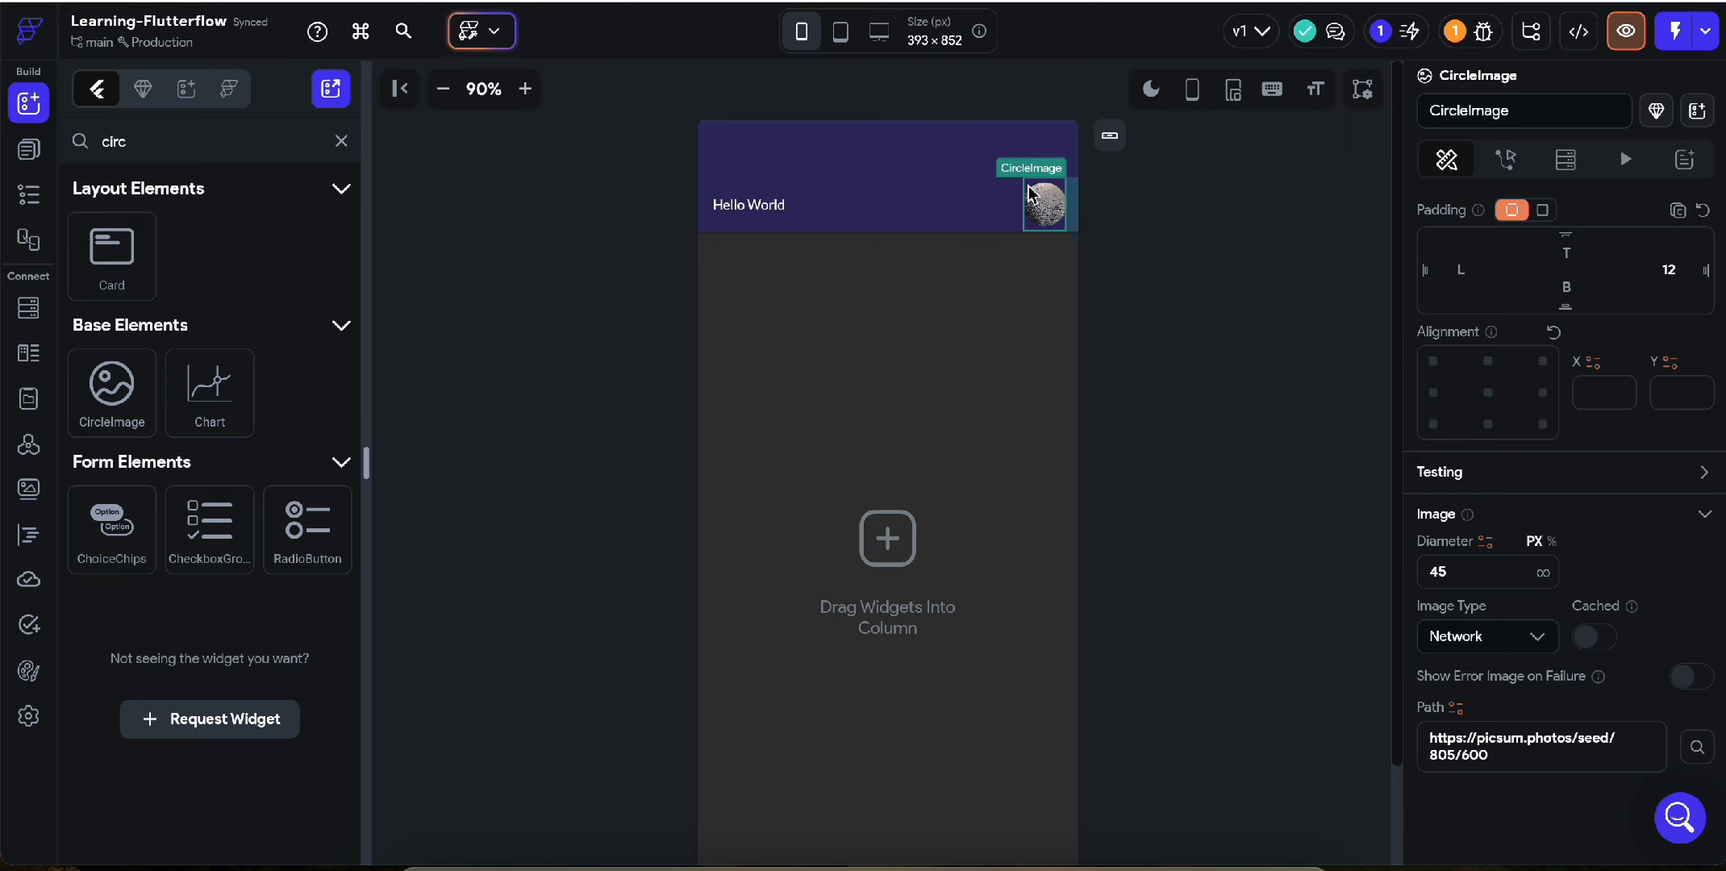
{"action": "right_click", "coordinate": [1037, 212]}
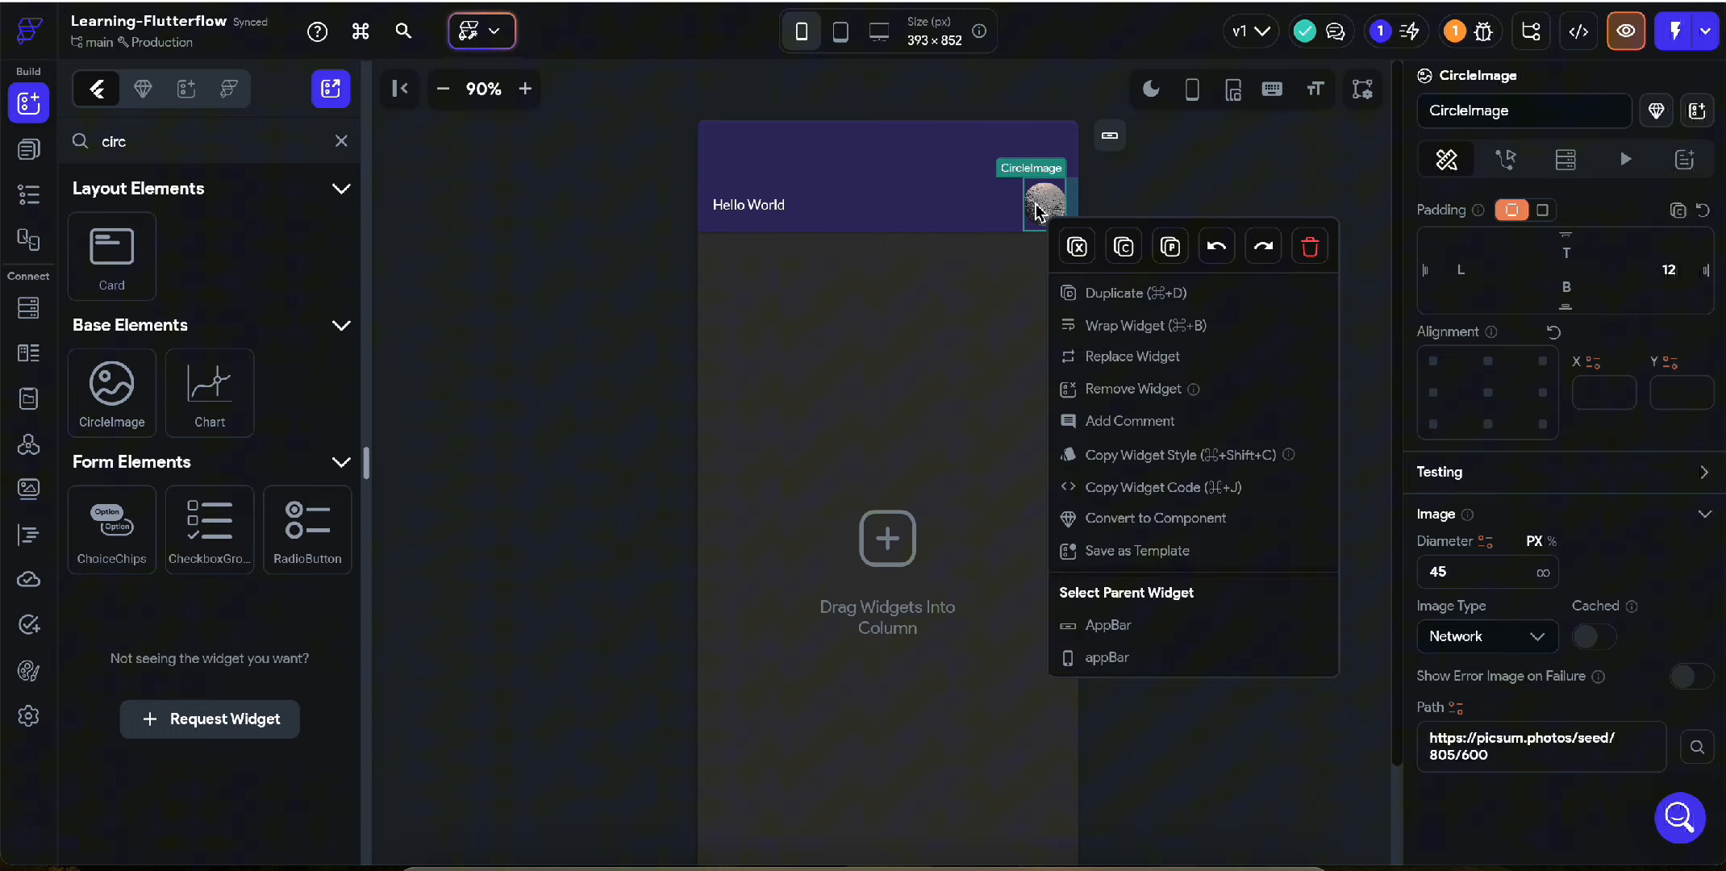
{"action": "left_click", "coordinate": [1137, 327]}
{"action": "scroll", "coordinate": [773, 598], "scroll_direction": "down", "scroll_amount": 3}
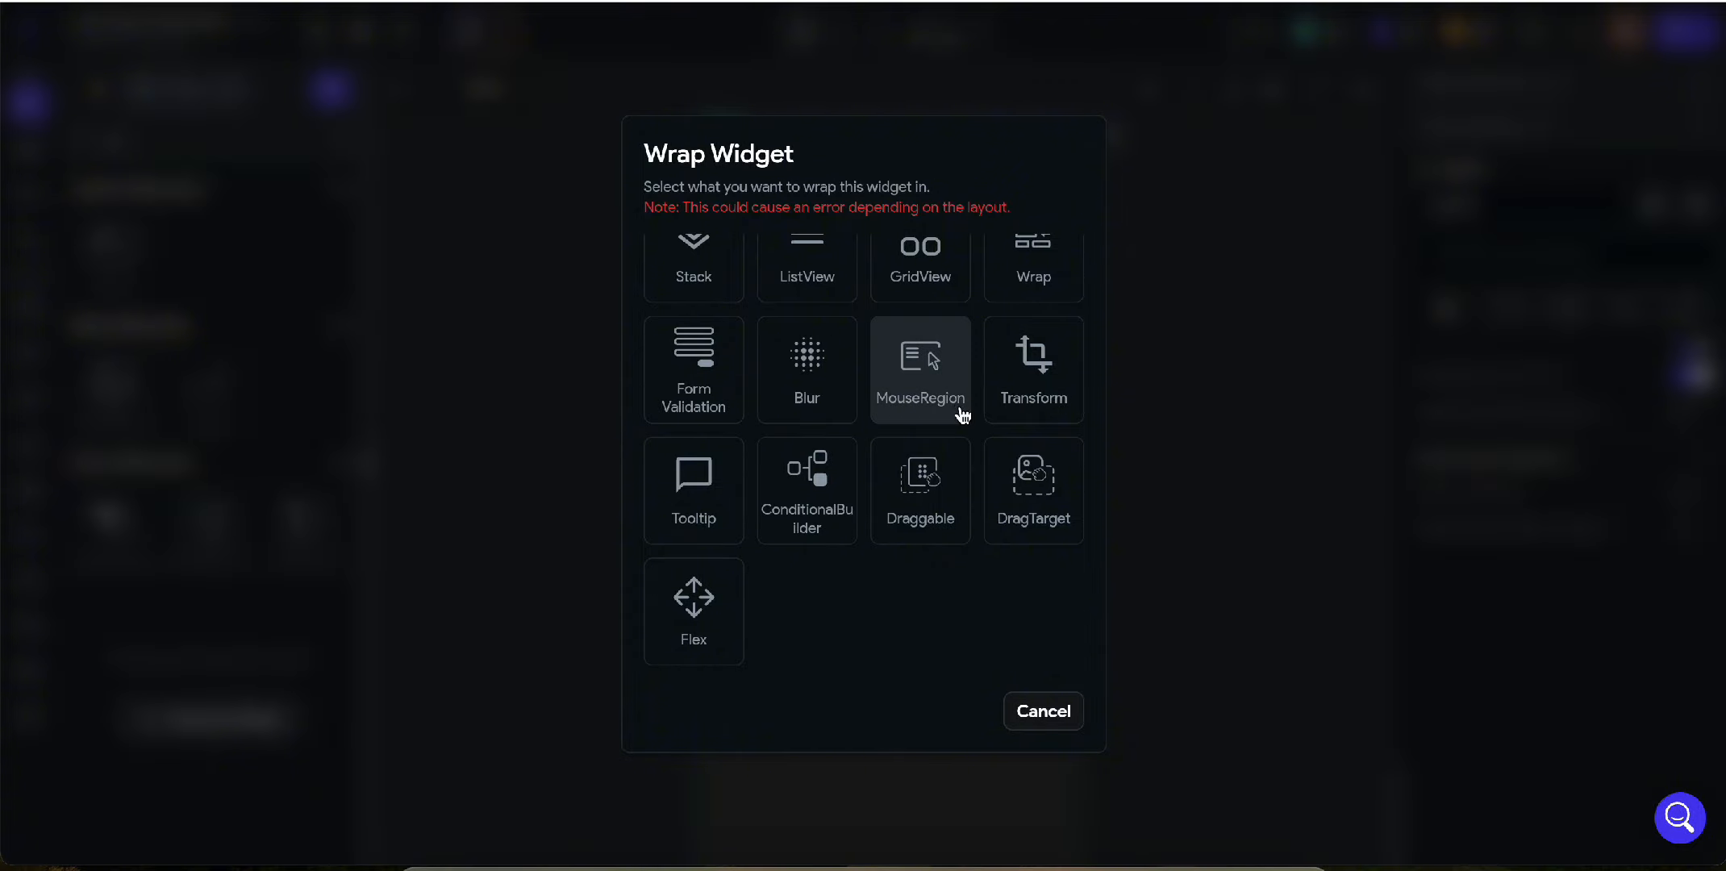
{"action": "scroll", "coordinate": [960, 411], "scroll_direction": "up", "scroll_amount": 3}
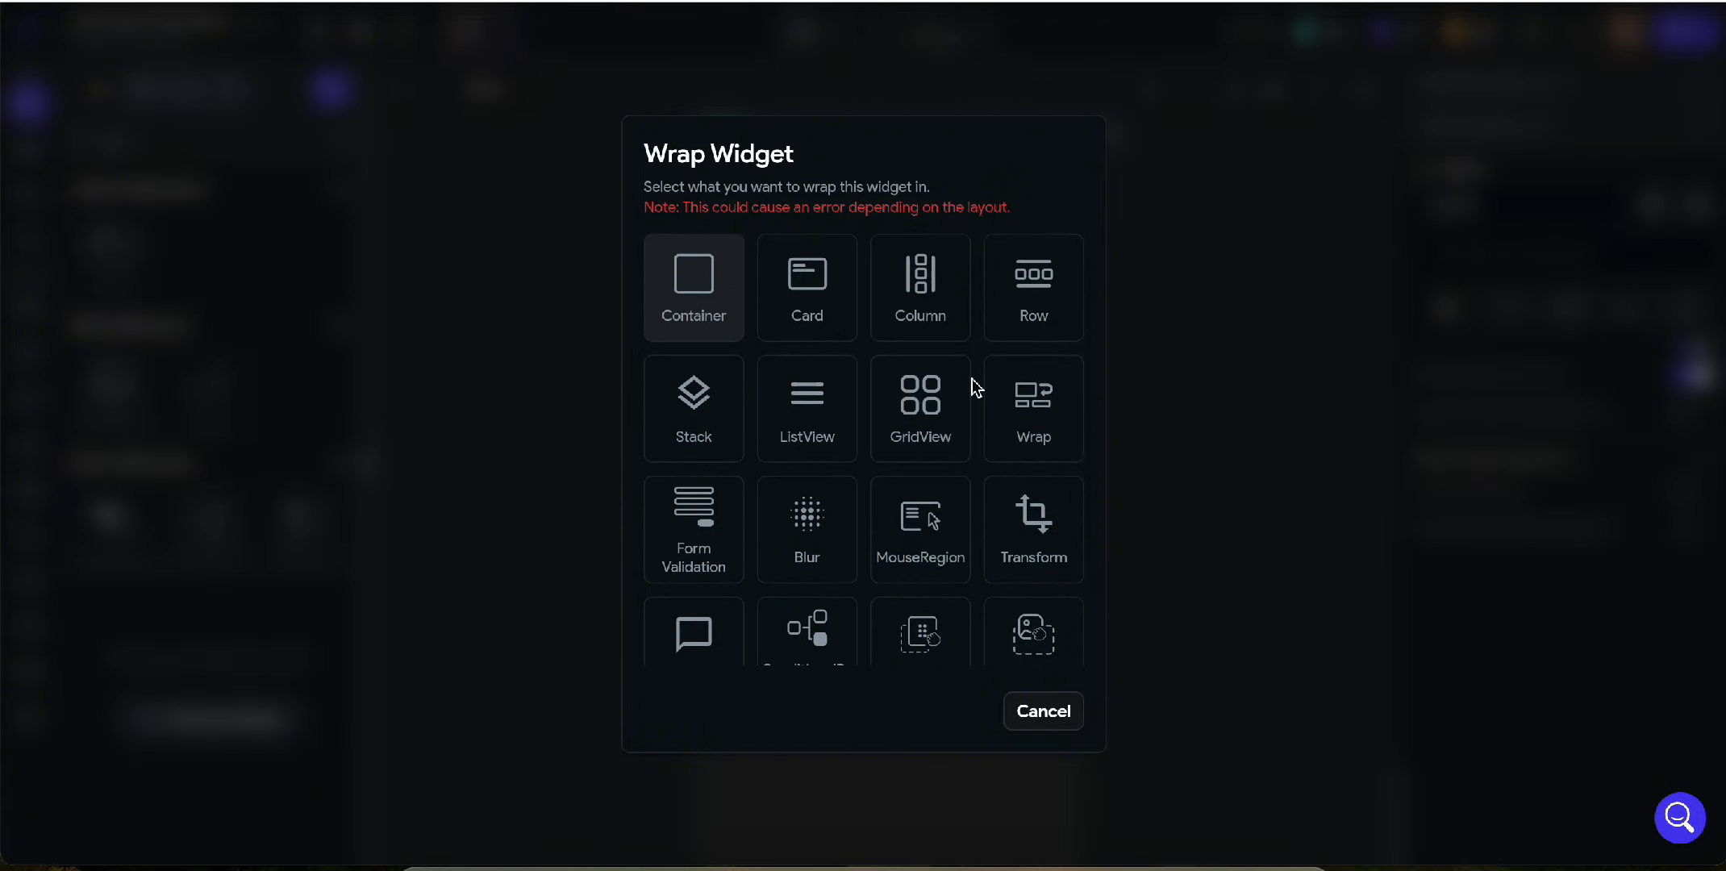
{"action": "left_click", "coordinate": [1063, 717]}
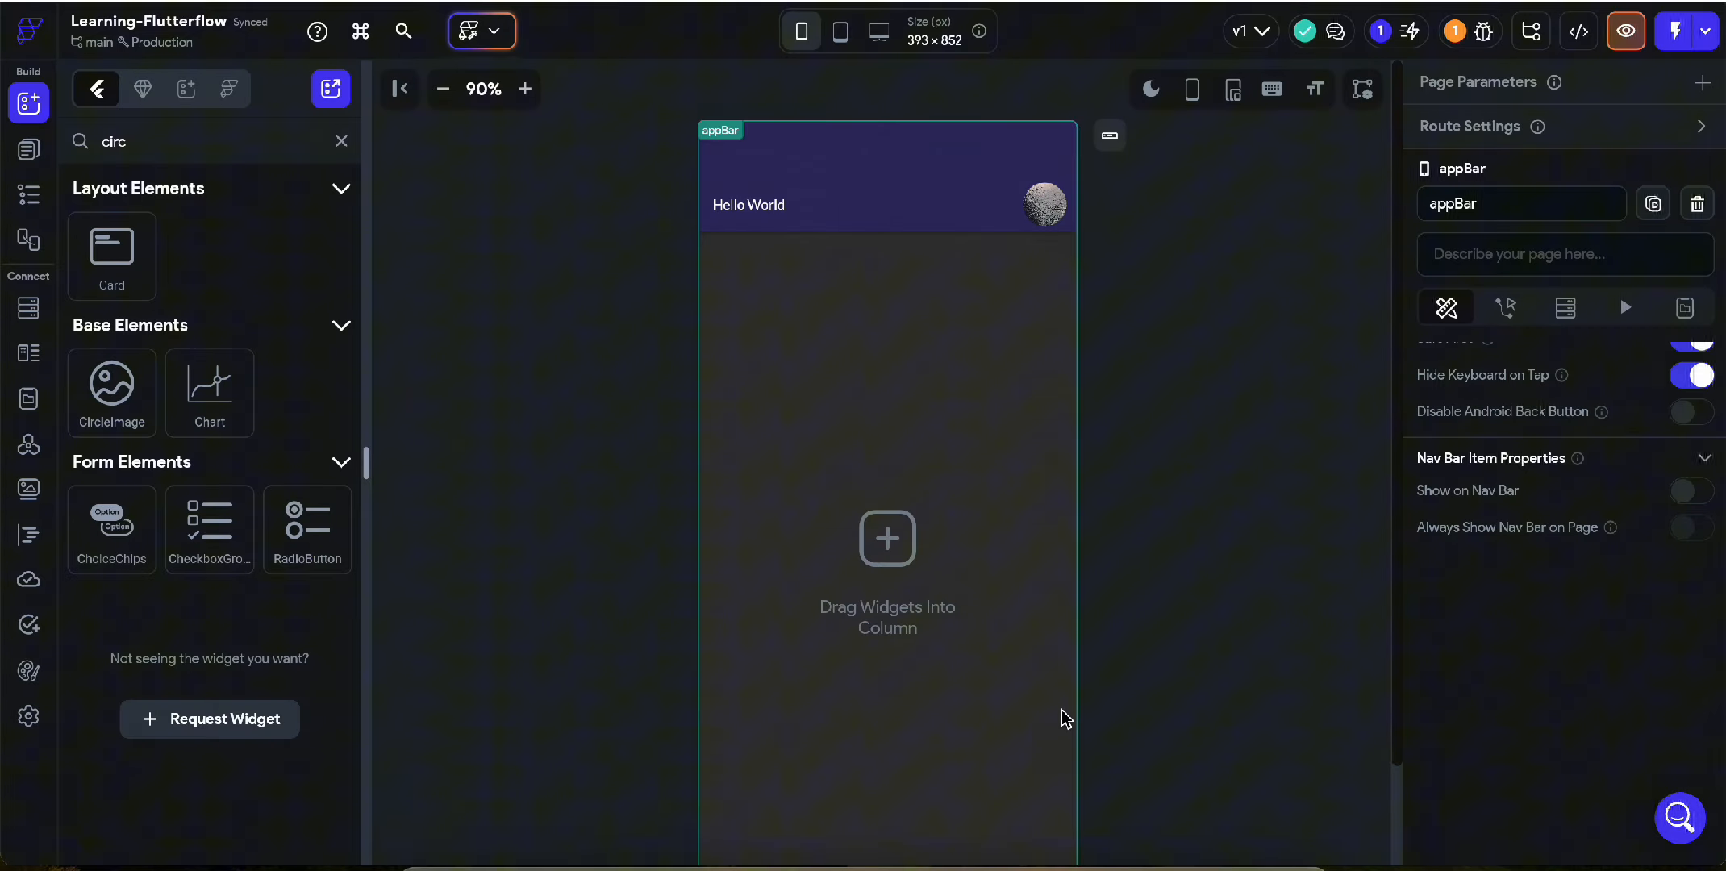
- Cut the circle image out of the app bar
{"action": "left_click", "coordinate": [1047, 211]}
{"action": "key", "text": "ctrl+x"}
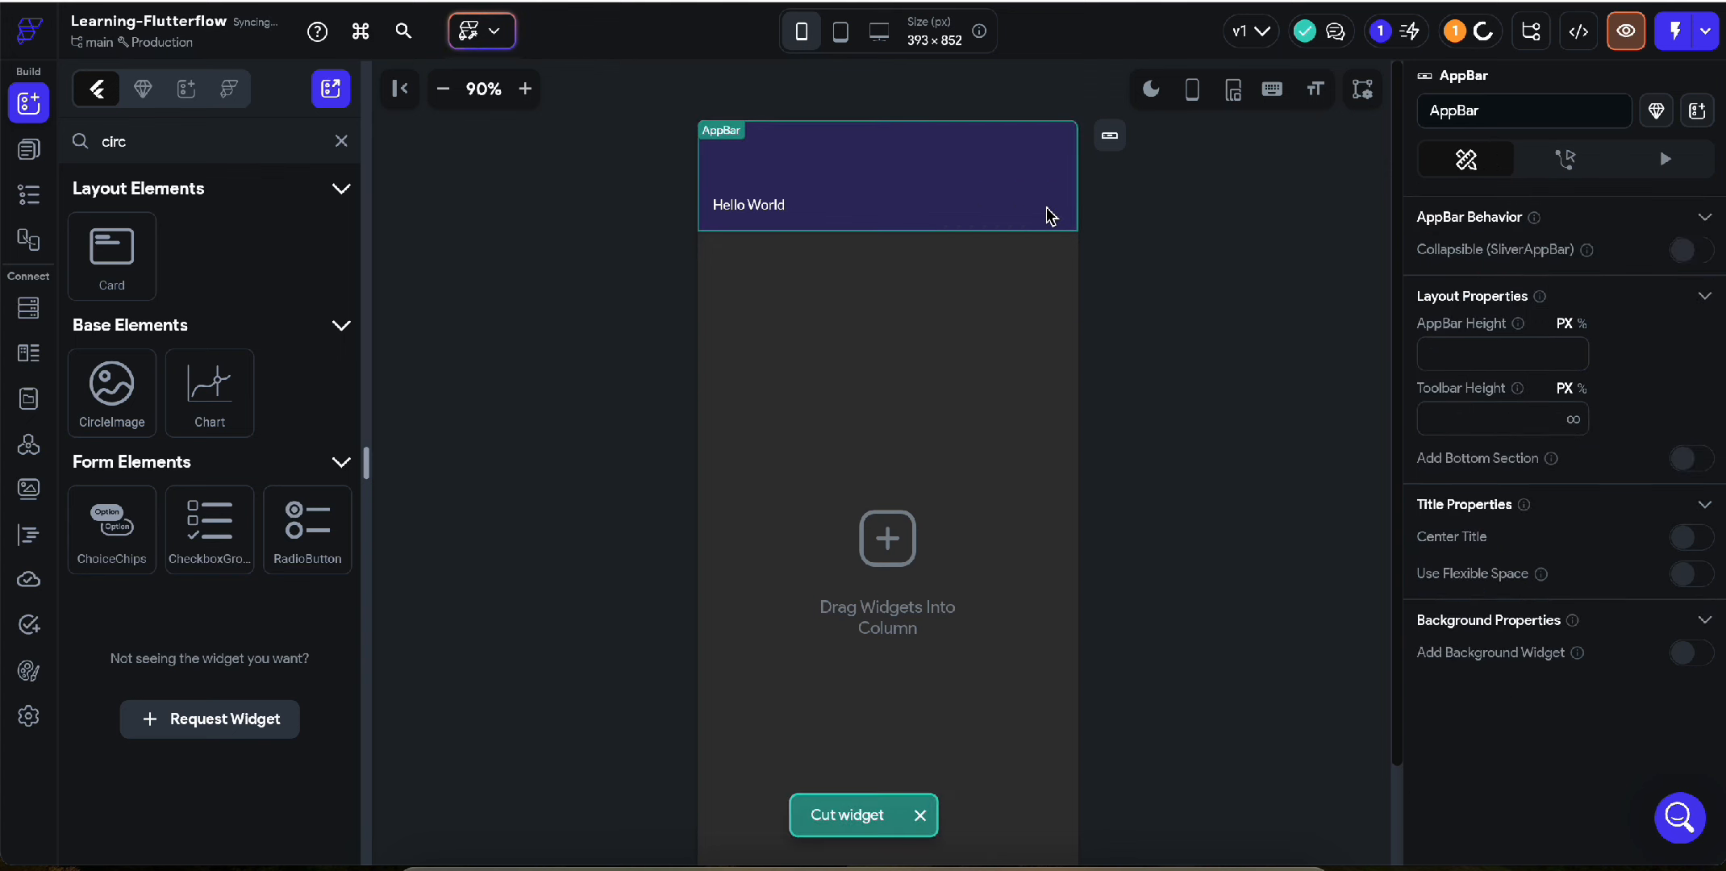
- Add a Badge widget without text at the right end of the app bar and put the cut circle image inside it
{"action": "left_click", "coordinate": [29, 149]}
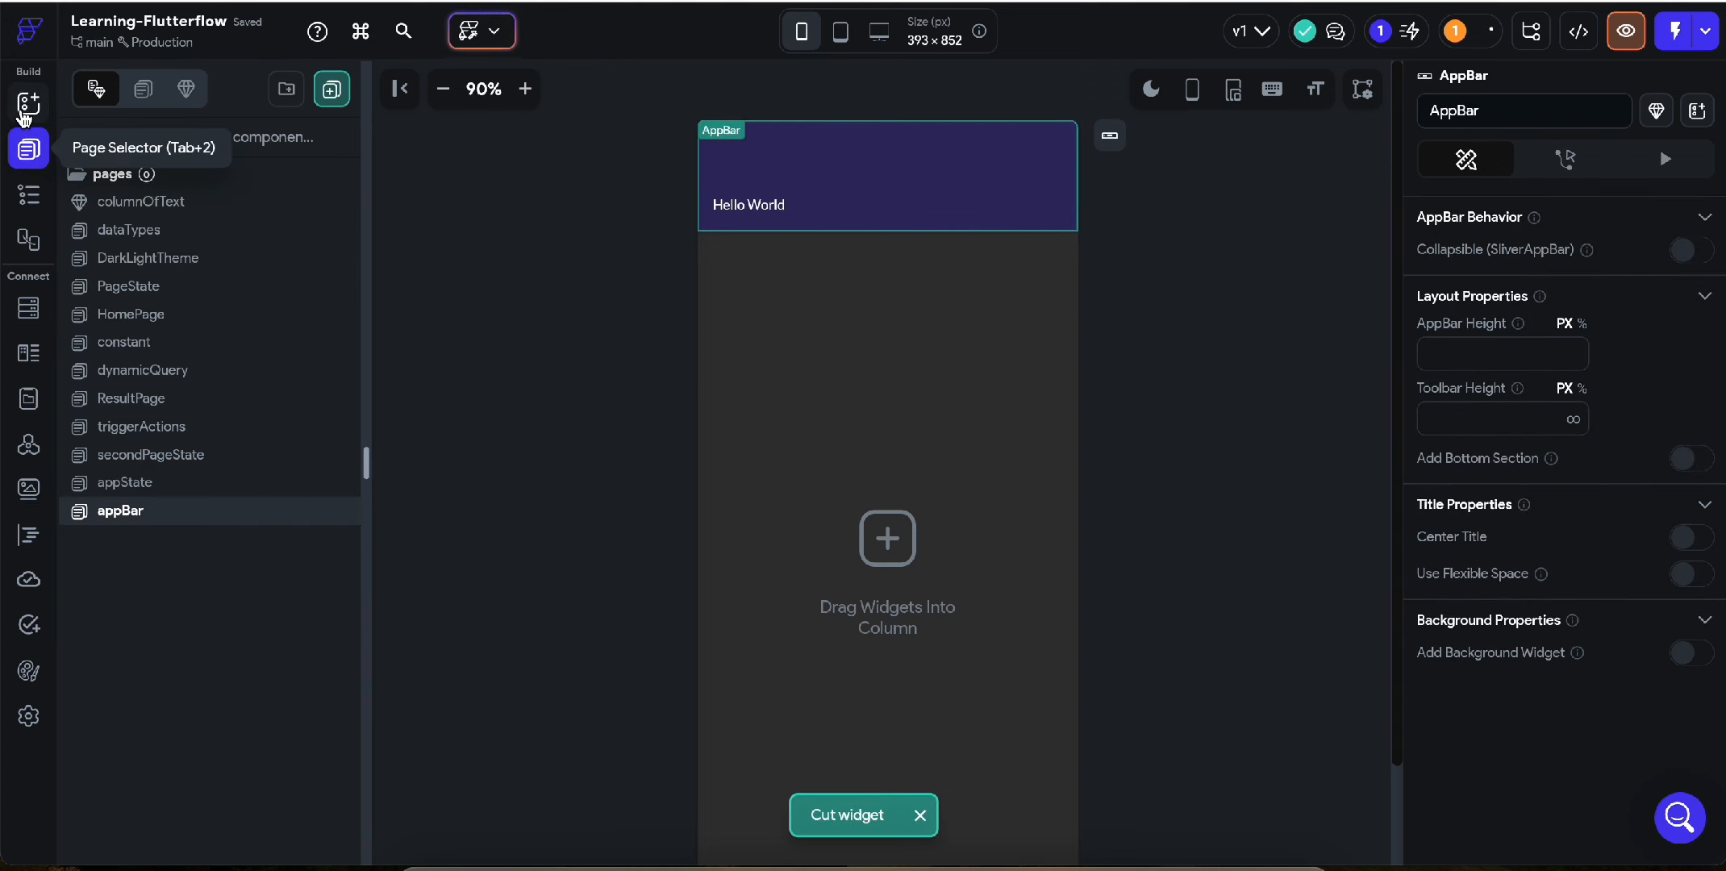
{"action": "left_click", "coordinate": [24, 115]}
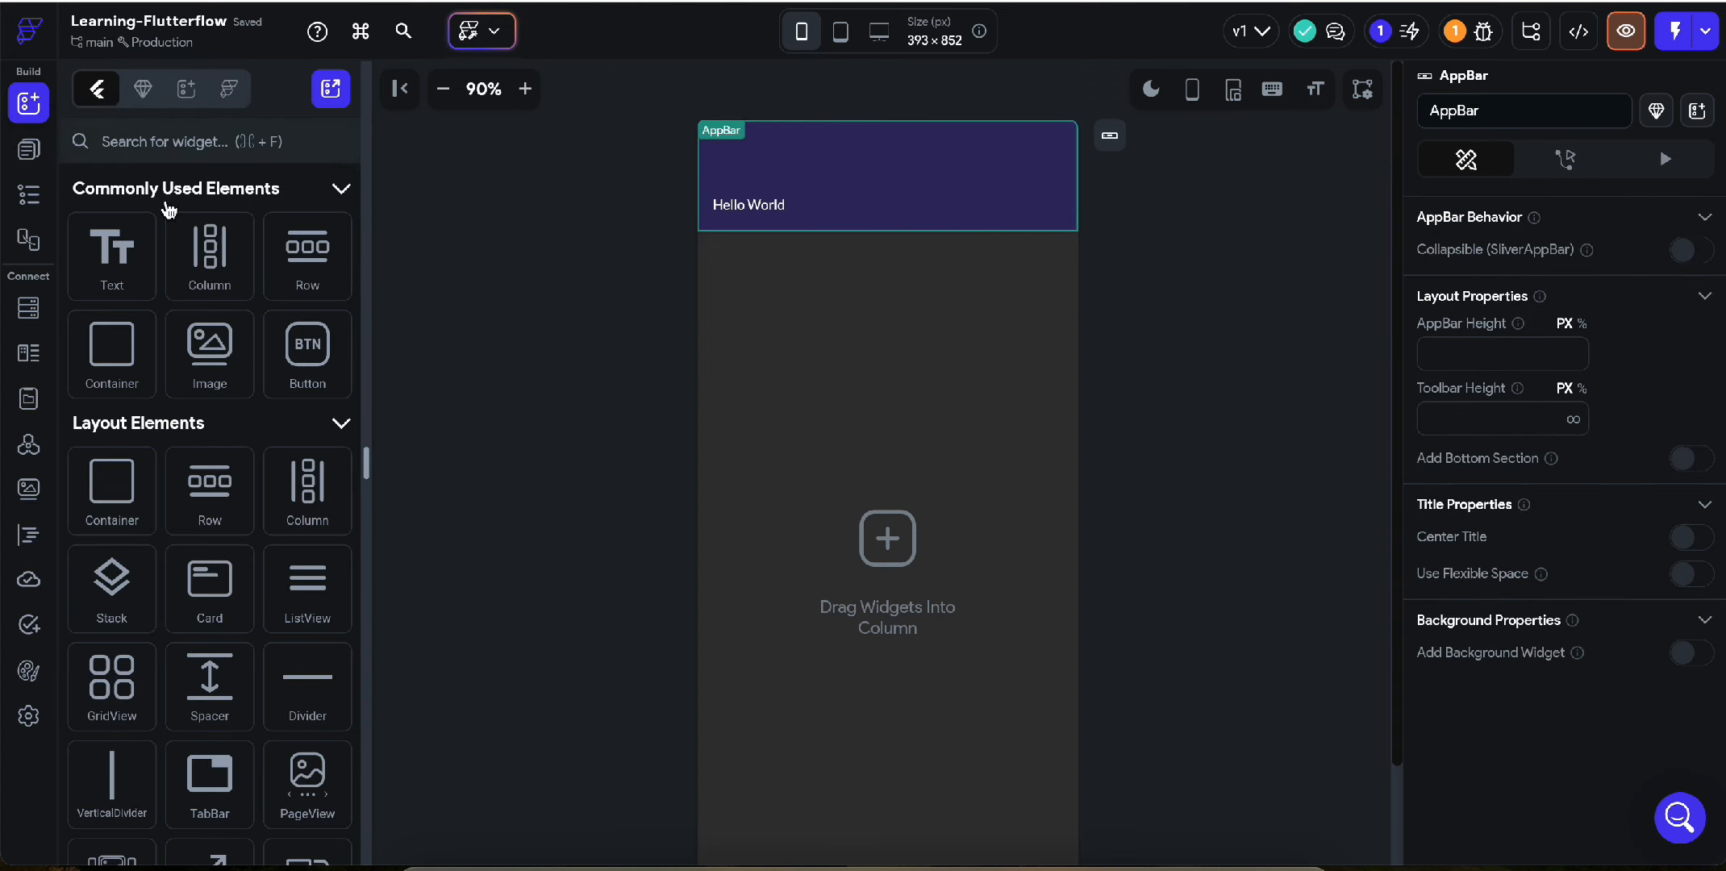
{"action": "left_click", "coordinate": [158, 141]}
{"action": "type", "text": "badge"}
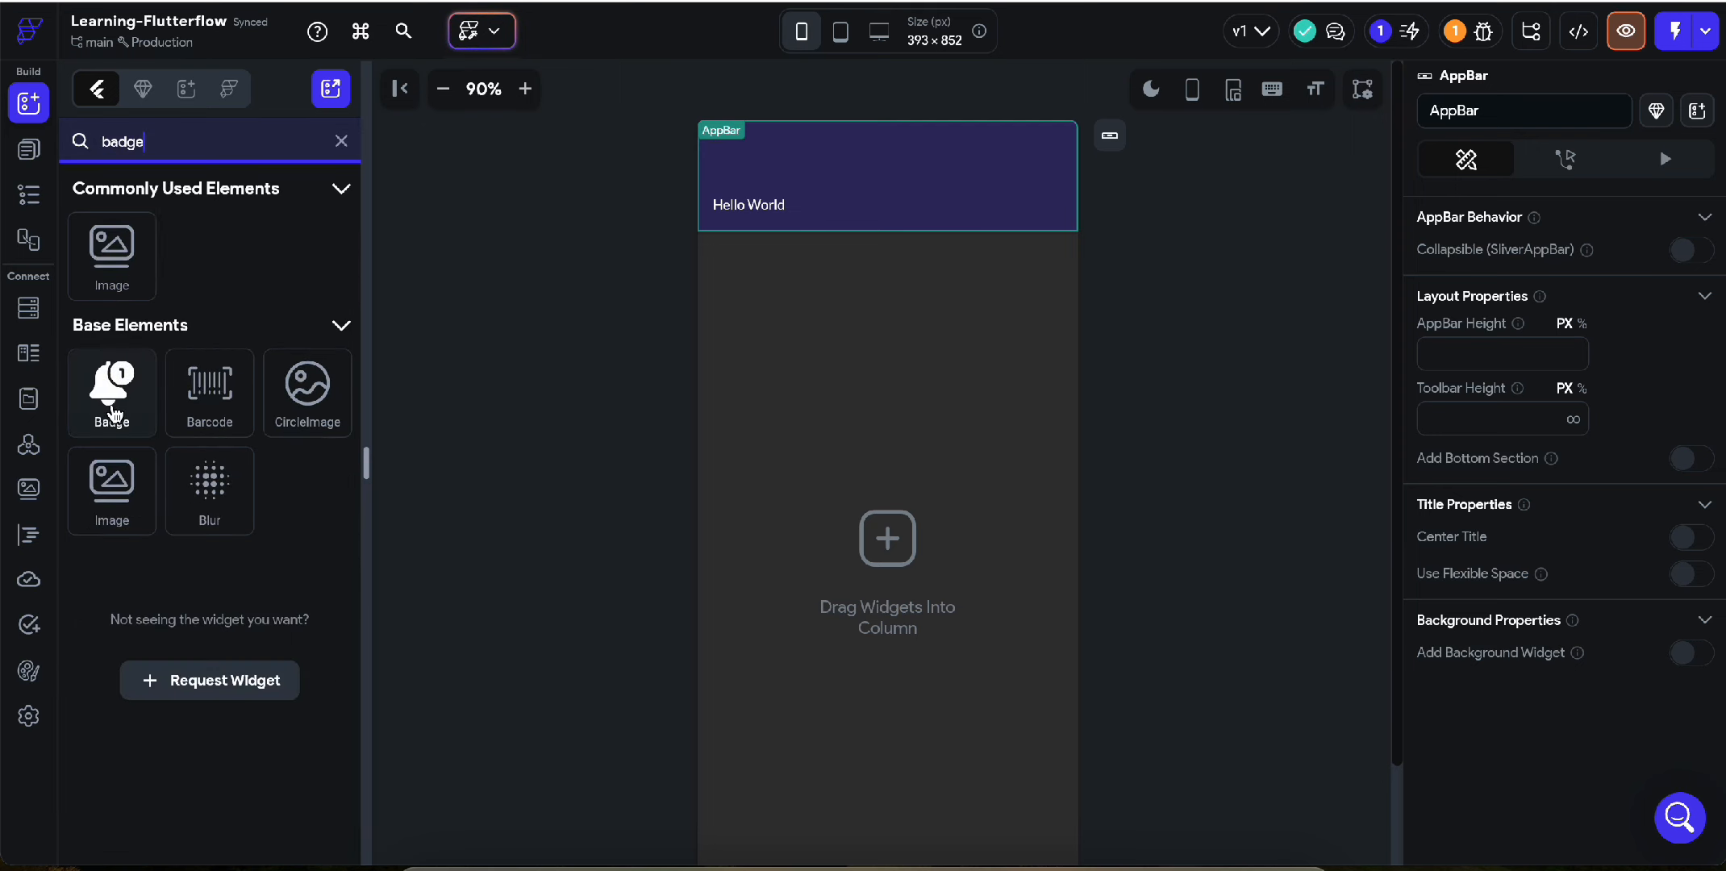
{"action": "left_click_drag", "start_coordinate": [113, 413], "coordinate": [1029, 220]}
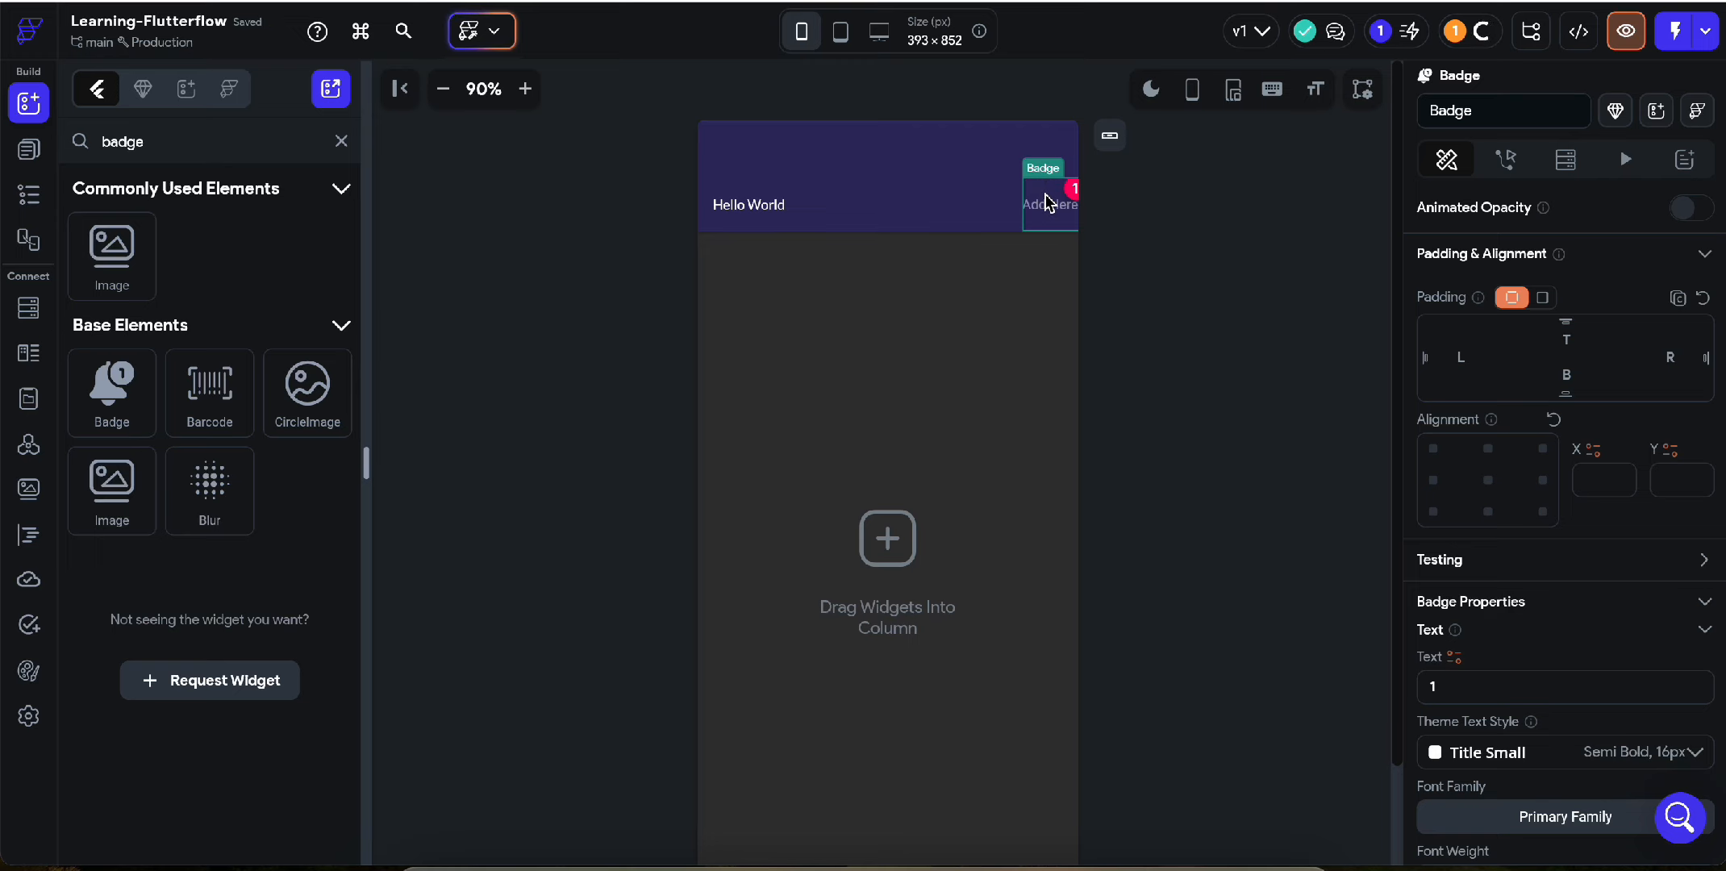
{"action": "left_click", "coordinate": [1125, 315]}
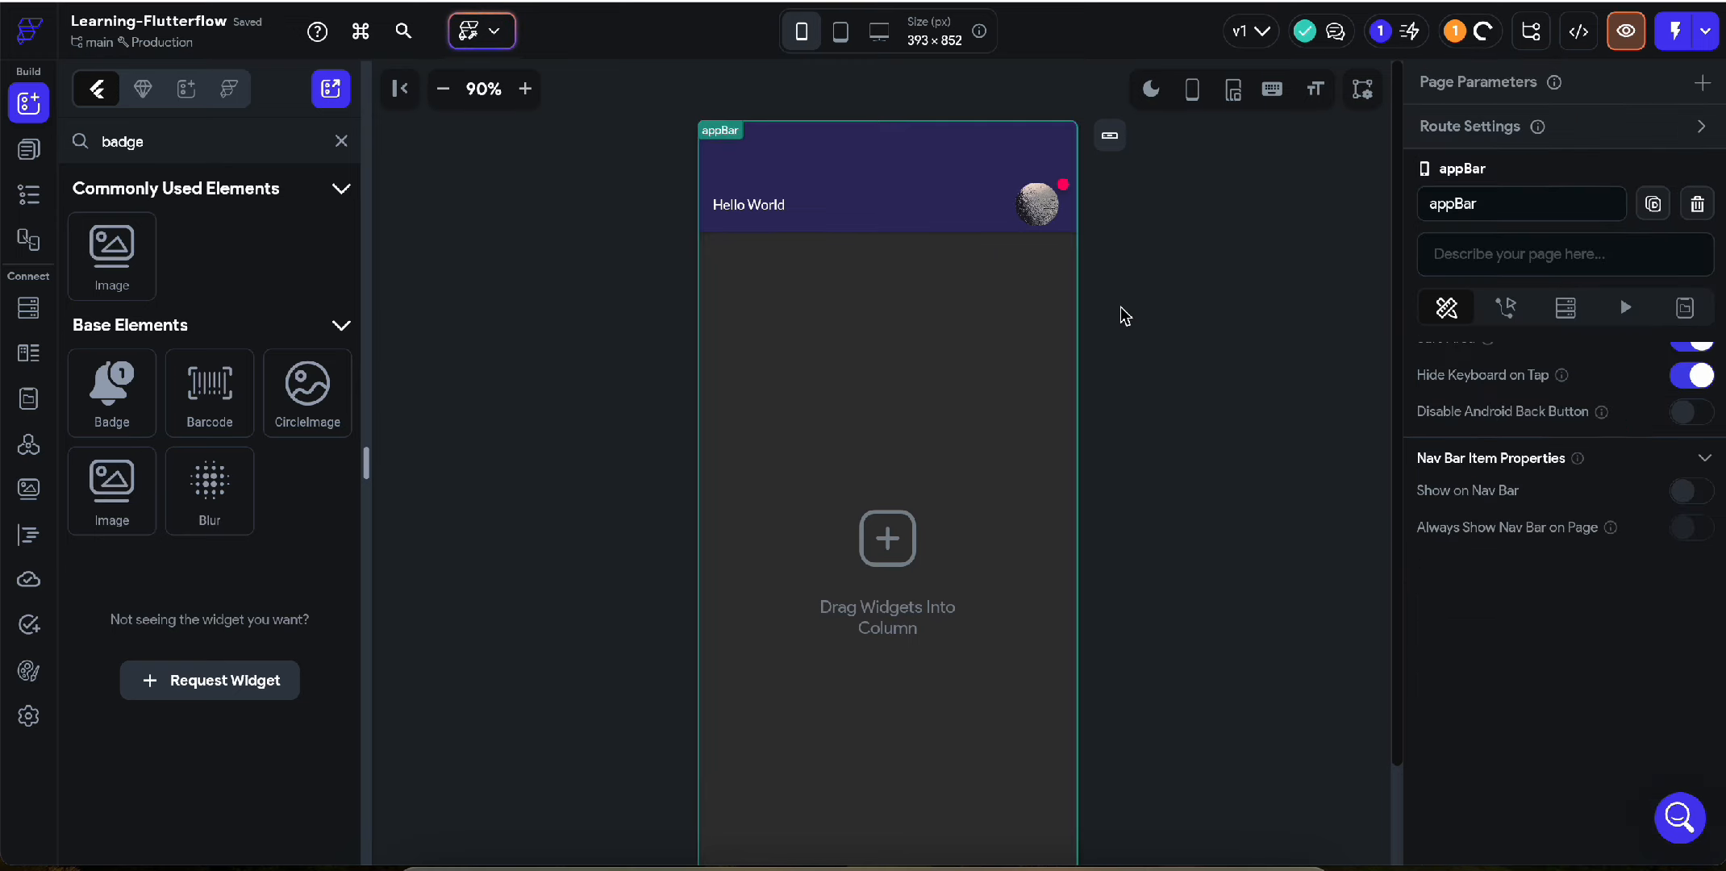
- Set the app bar's Hello World text to font size 16 and font weight 600 - Semi Bold
{"action": "left_click", "coordinate": [770, 206]}
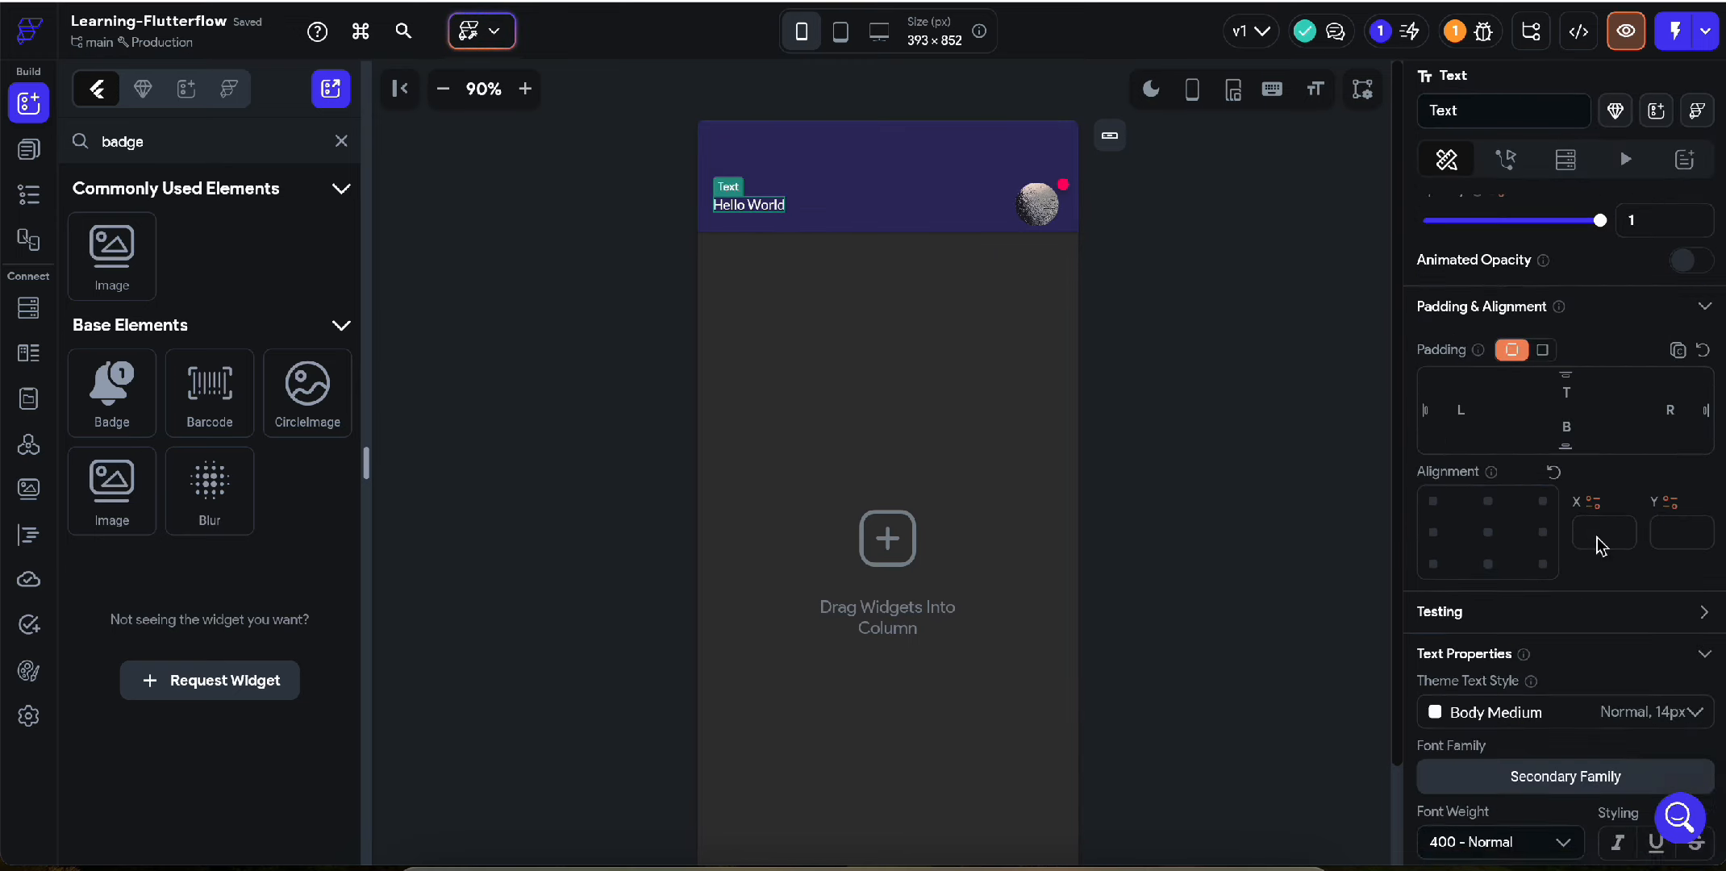
{"action": "left_click", "coordinate": [1476, 559]}
{"action": "key", "text": "BackSpace"}
{"action": "type", "text": "6"}
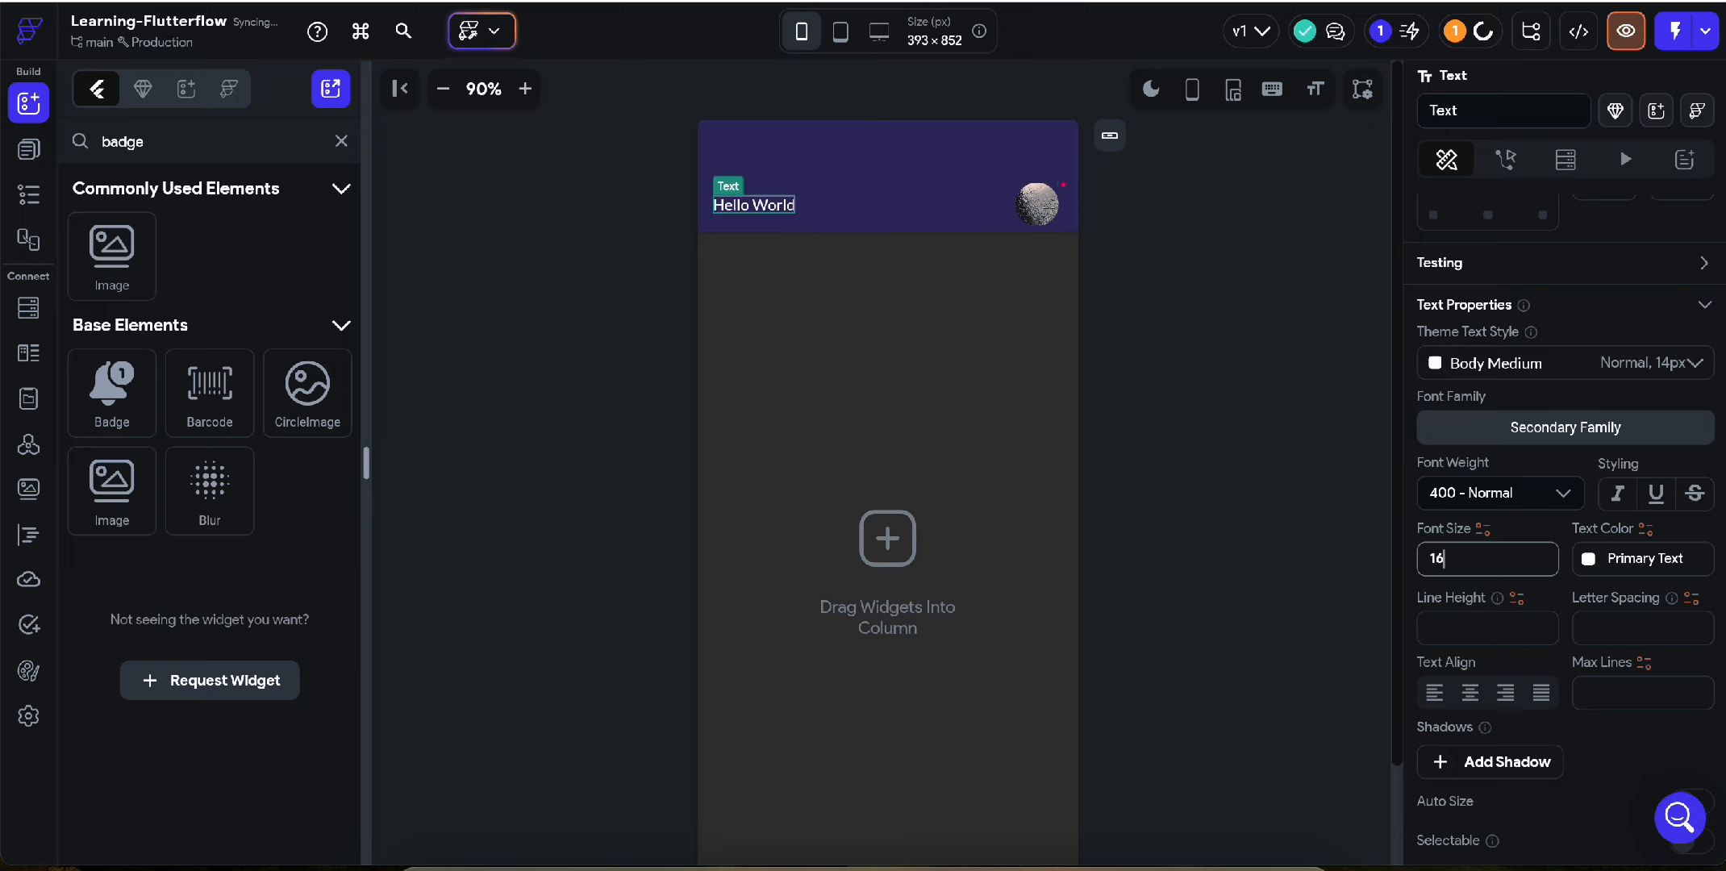
{"action": "left_click", "coordinate": [1498, 494]}
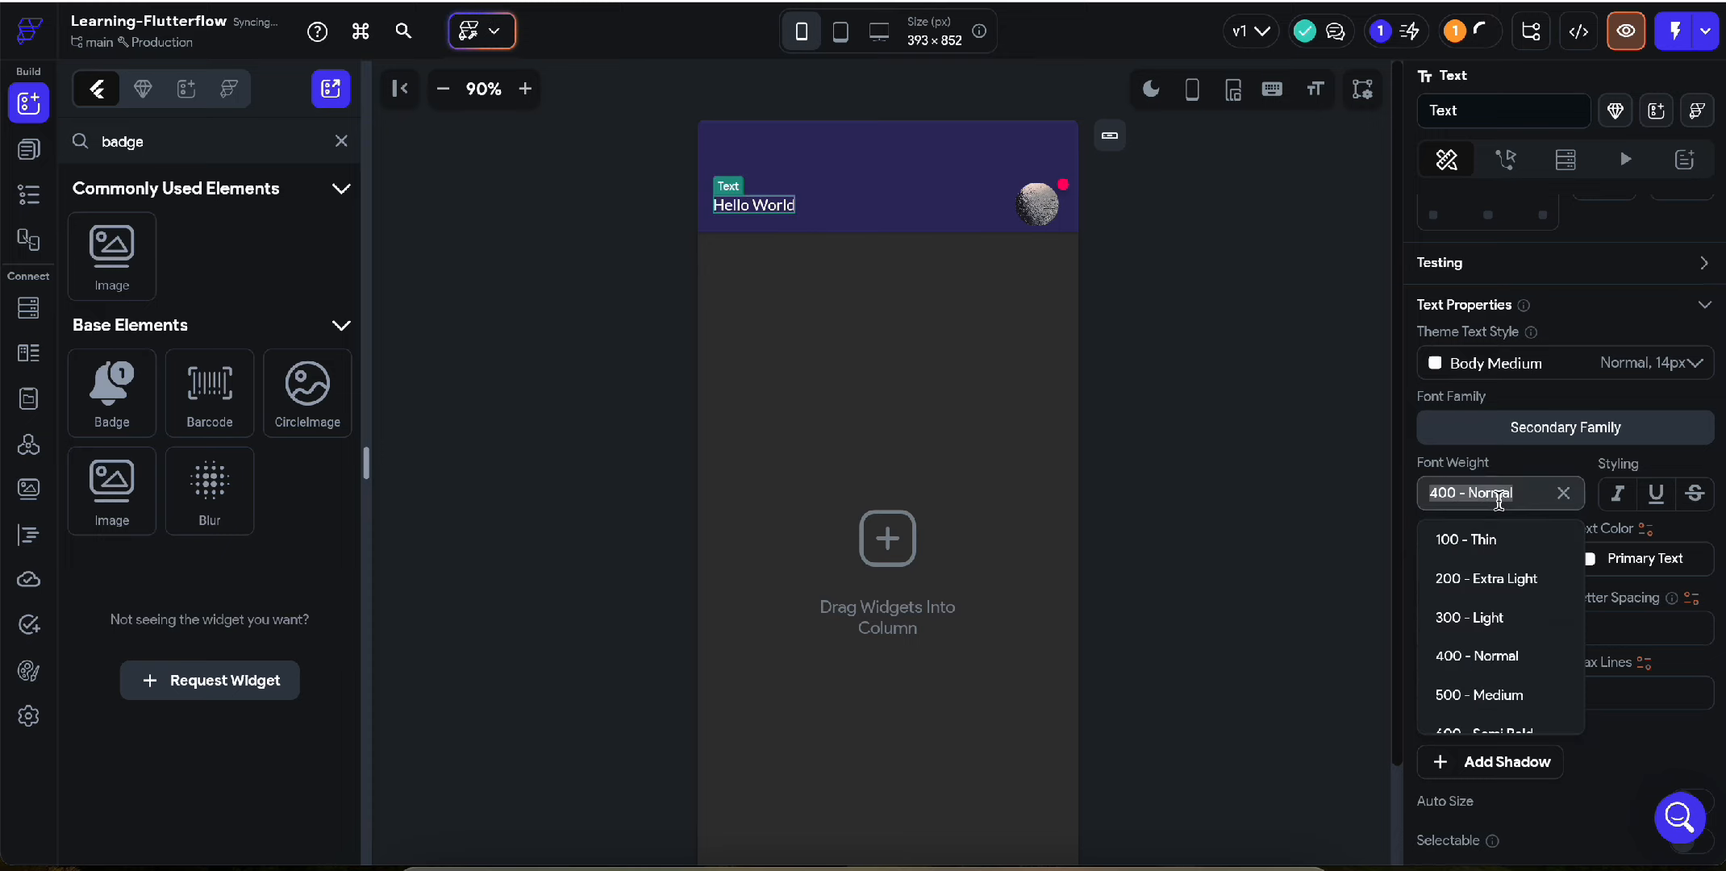
{"action": "left_click", "coordinate": [1520, 730]}
{"action": "left_click", "coordinate": [1139, 351]}
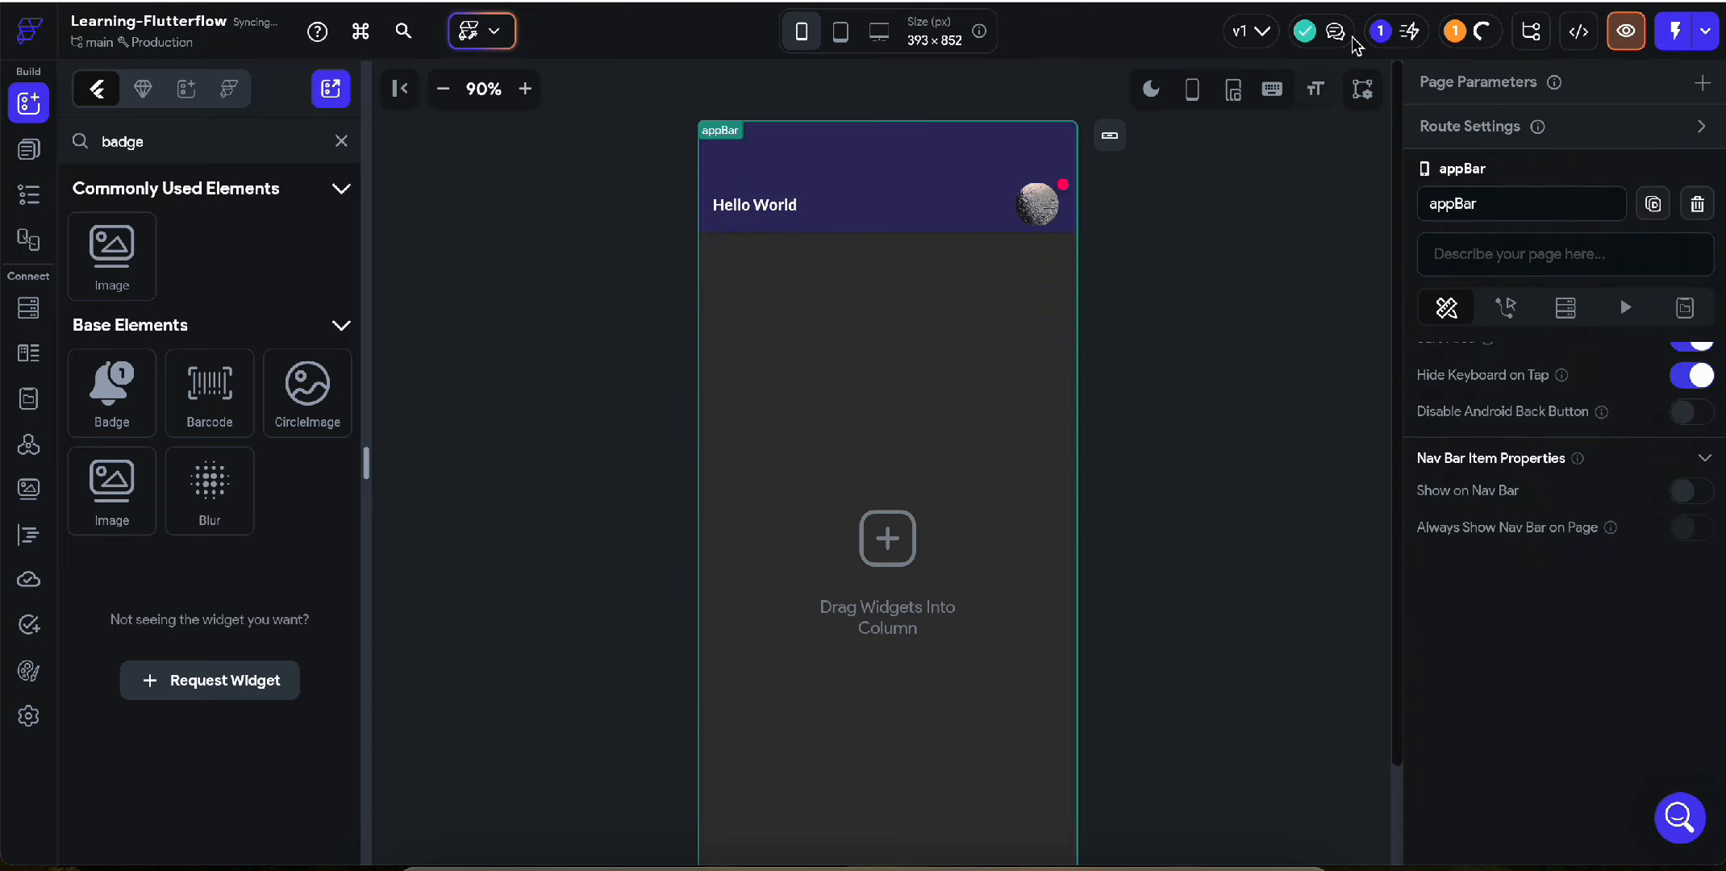
- Shorten the app bar's title text to "Hello" and enlarge it in the primary font family, following the heading in the reference design
{"action": "left_click", "coordinate": [1363, 2]}
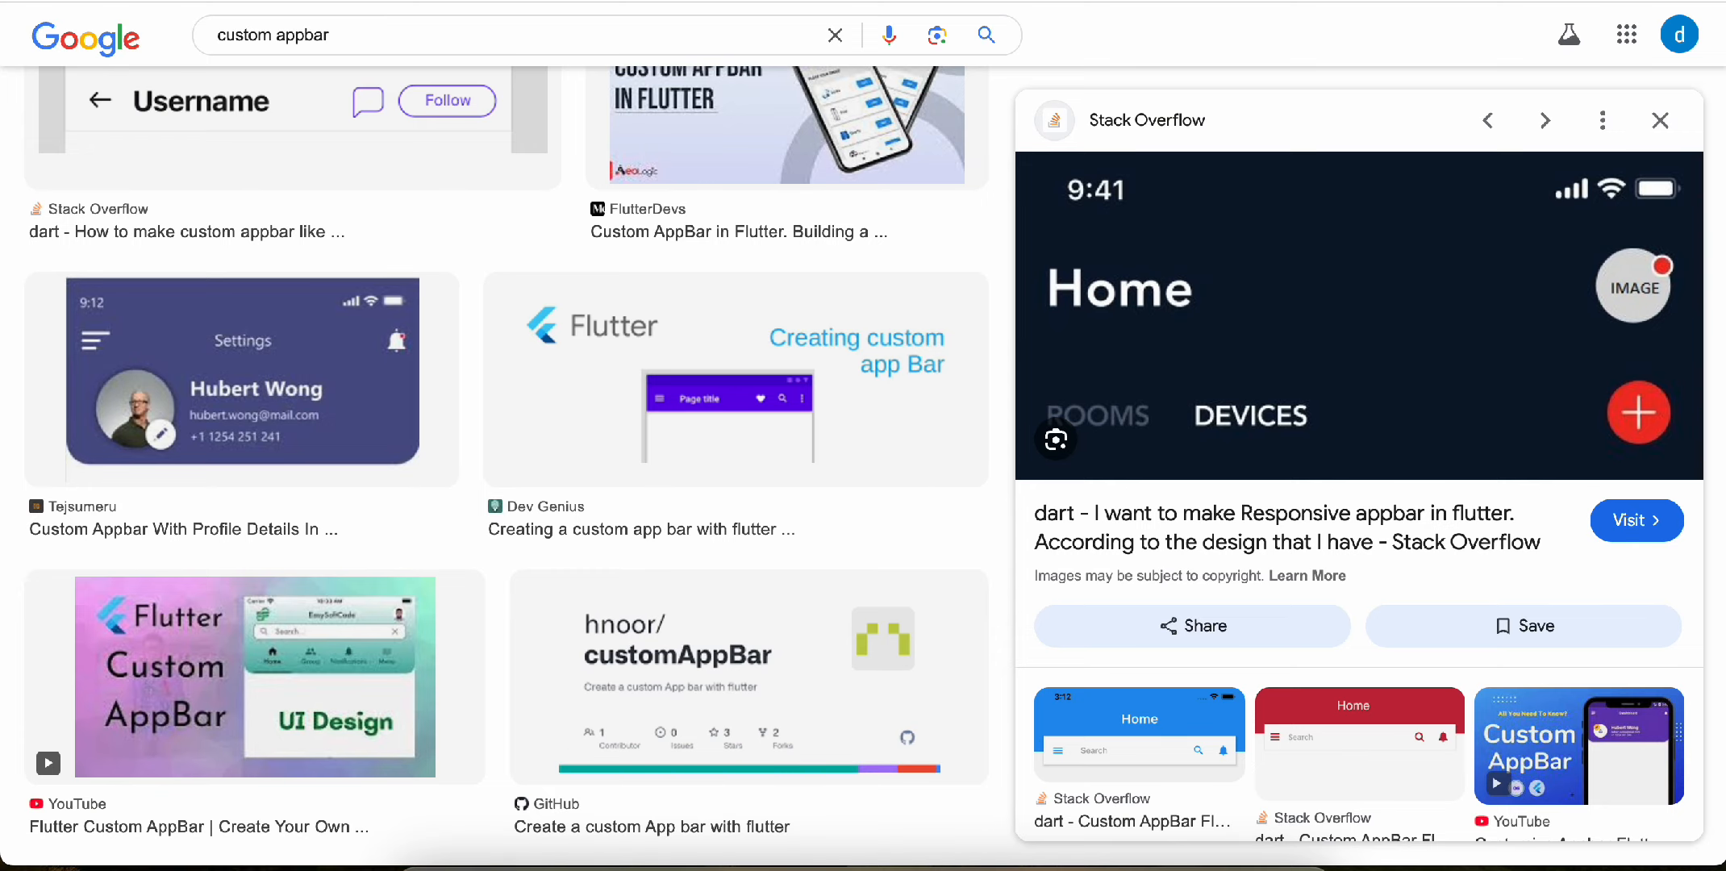
{"action": "left_click", "coordinate": [726, 1]}
{"action": "left_click", "coordinate": [763, 200]}
{"action": "scroll", "coordinate": [1494, 412], "scroll_direction": "up", "scroll_amount": 3}
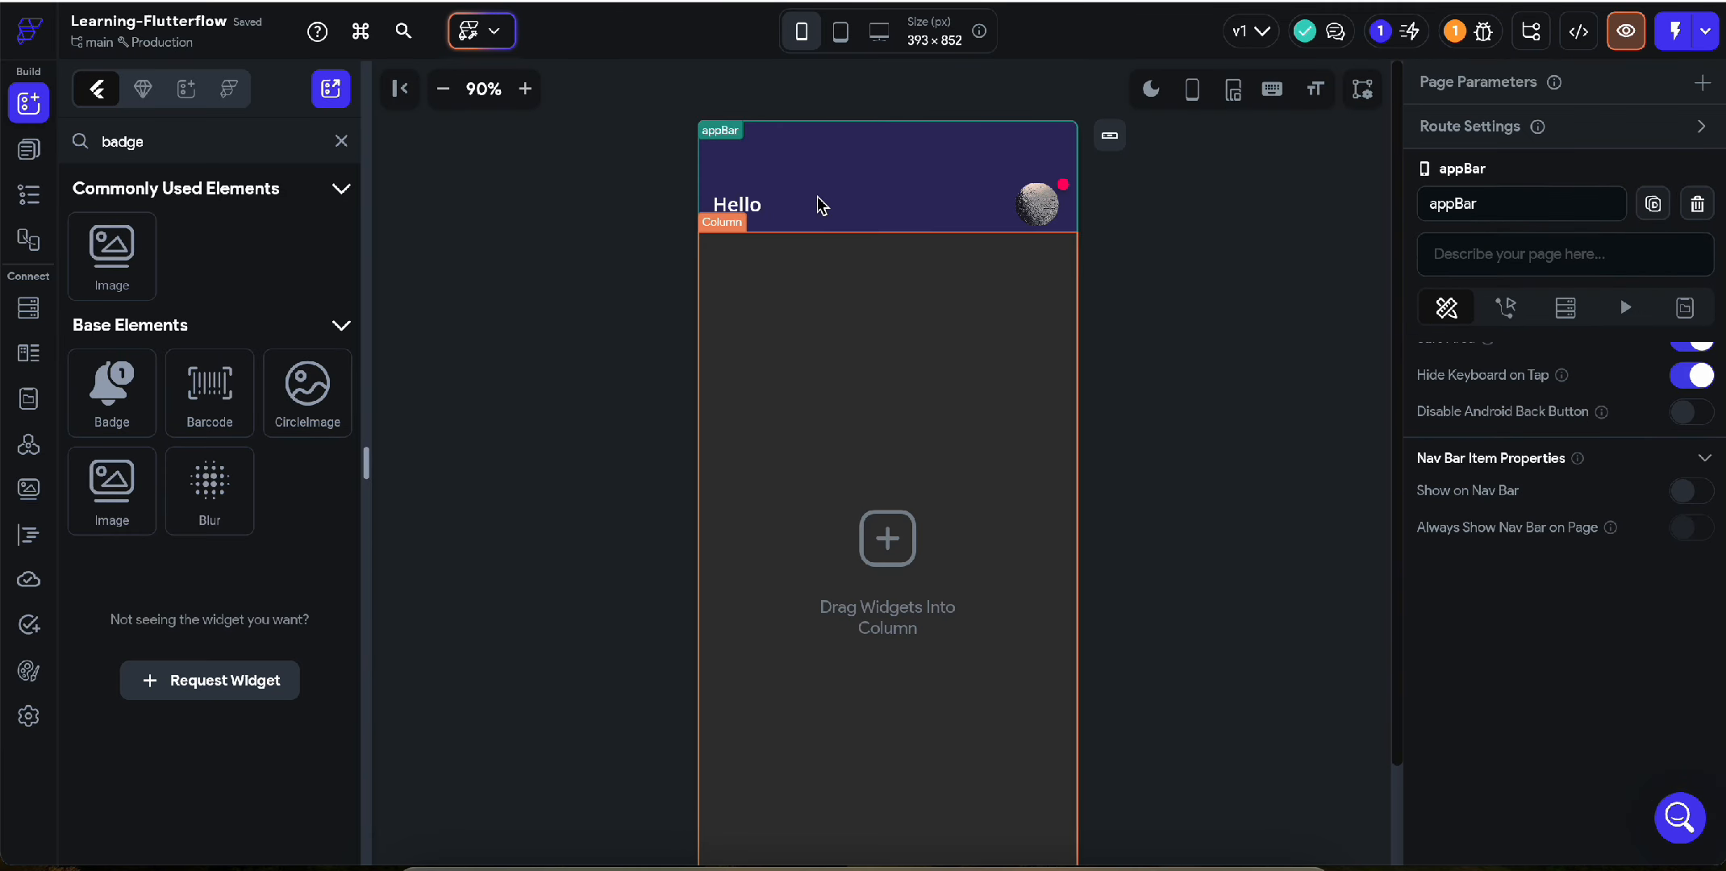
{"action": "left_click", "coordinate": [940, 170]}
{"action": "left_click", "coordinate": [1316, 302]}
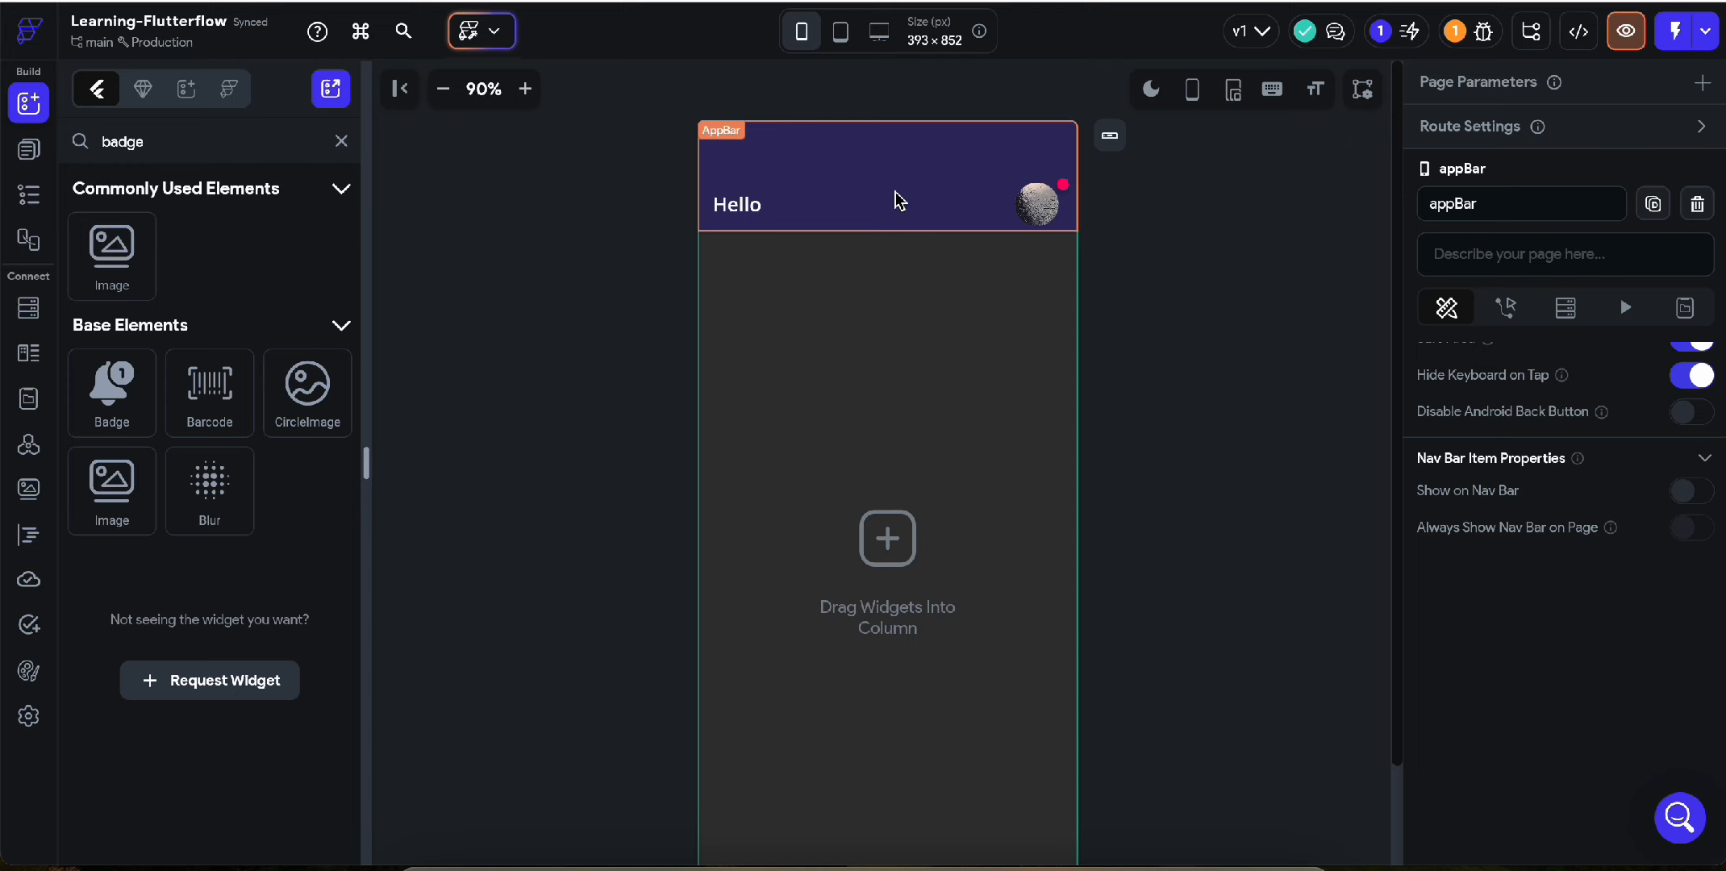
{"action": "left_click", "coordinate": [849, 191]}
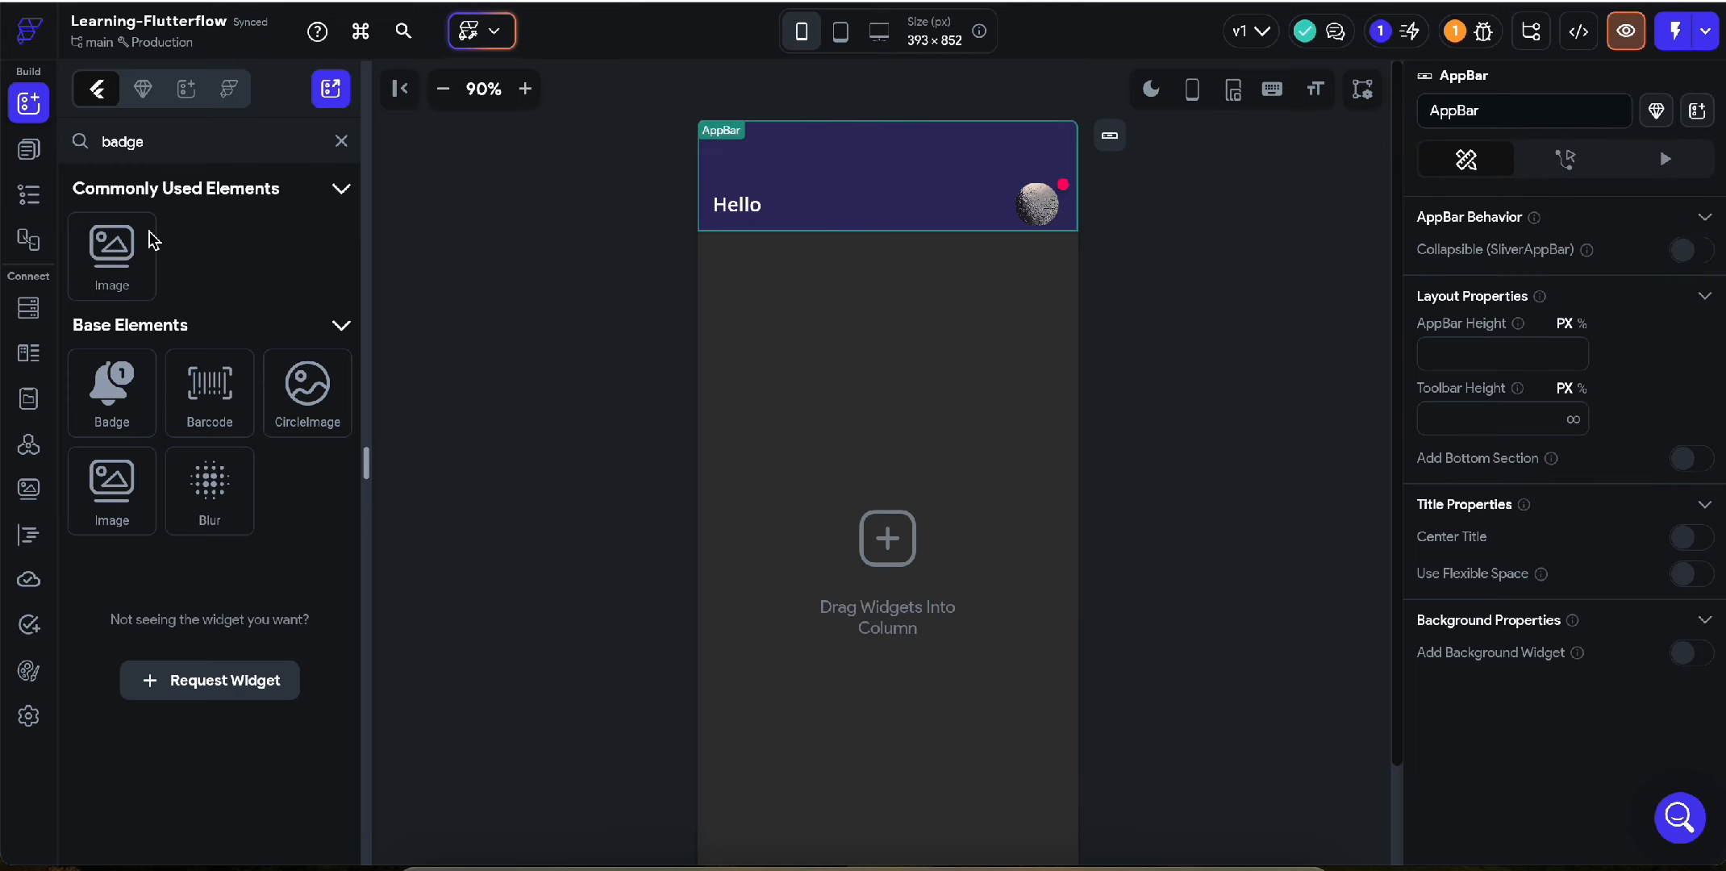
{"action": "left_click", "coordinate": [760, 209]}
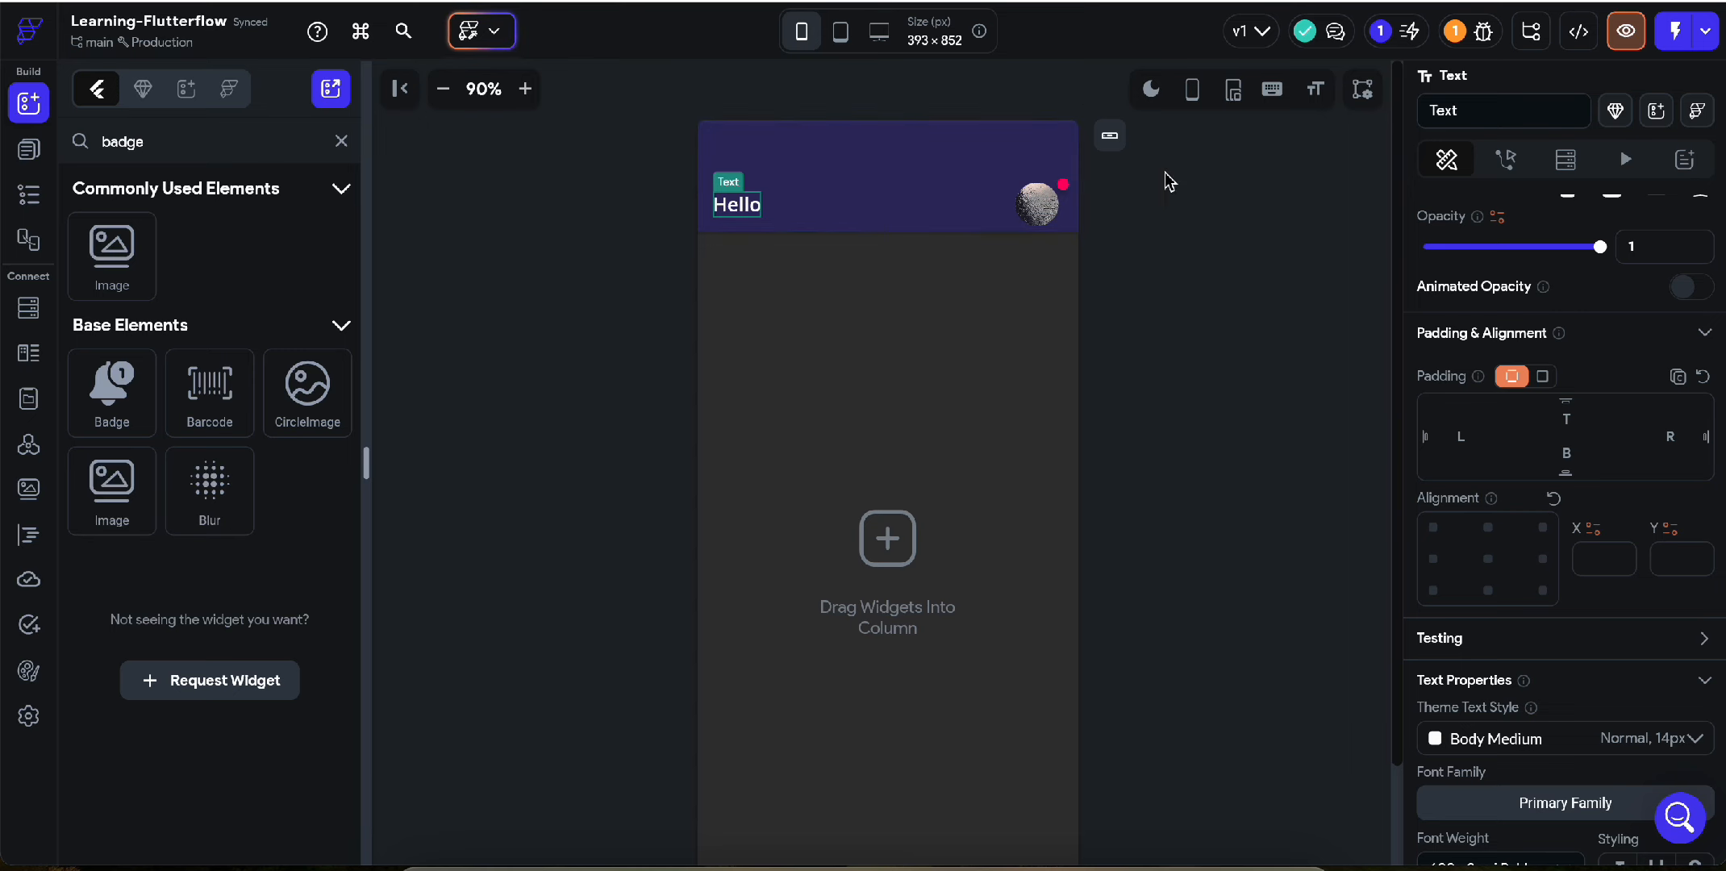
- Switch to the Google image results for custom appbar and open the blue Home design with the search bar
{"action": "key", "text": "ctrl+Tab"}
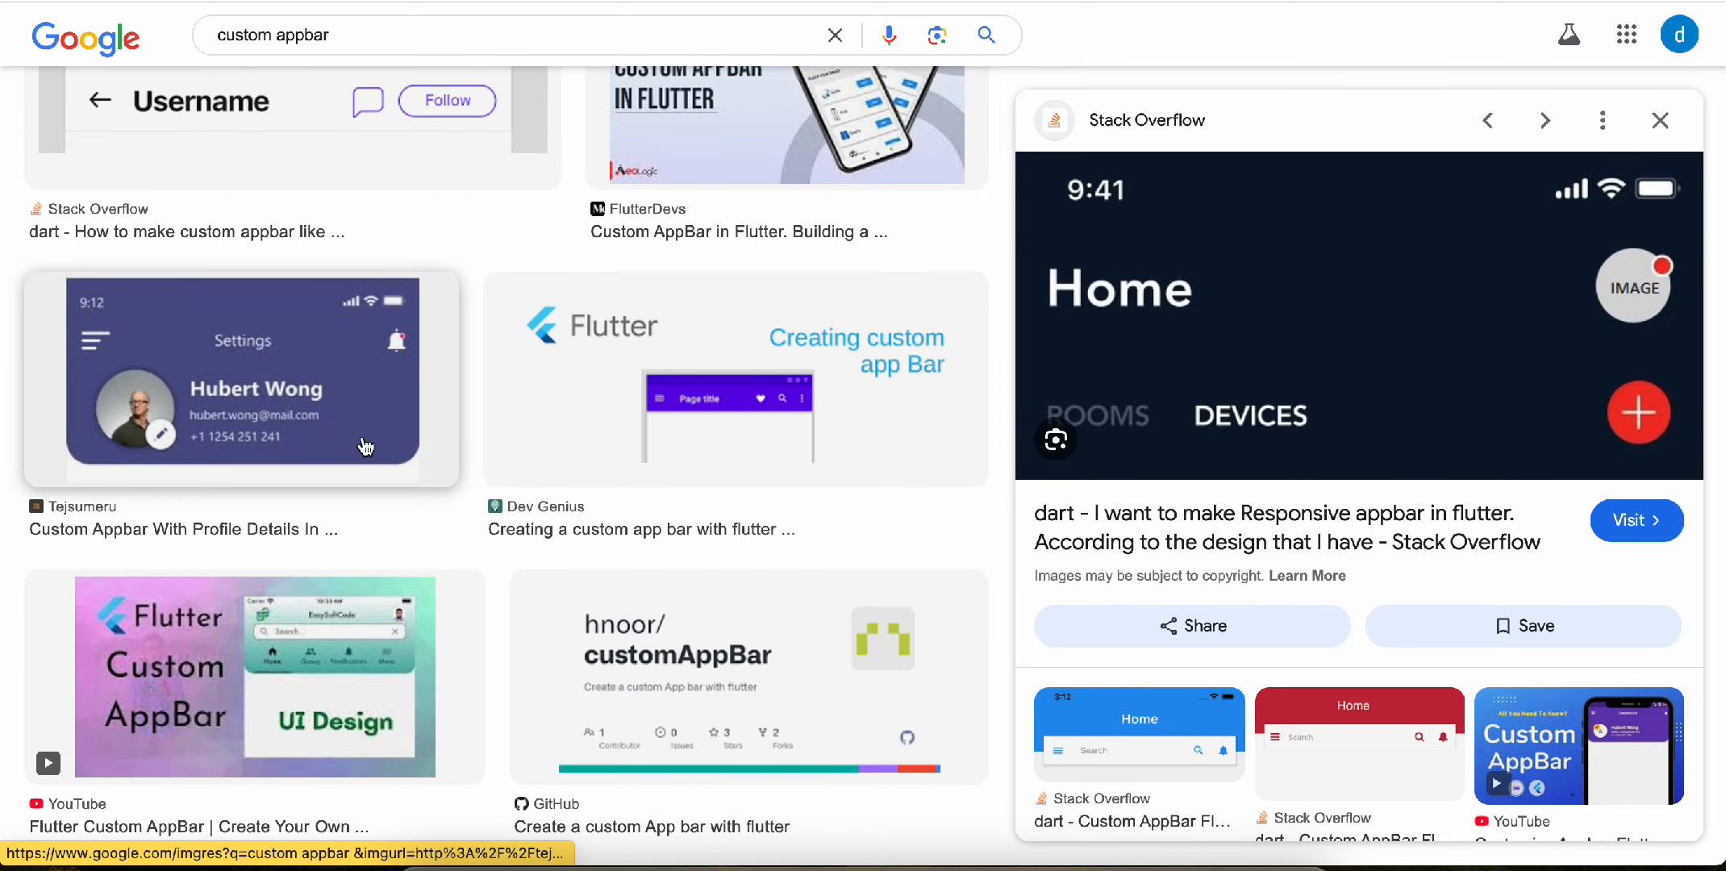
{"action": "scroll", "coordinate": [367, 445], "scroll_direction": "up", "scroll_amount": 6}
{"action": "scroll", "coordinate": [366, 446], "scroll_direction": "up", "scroll_amount": 4}
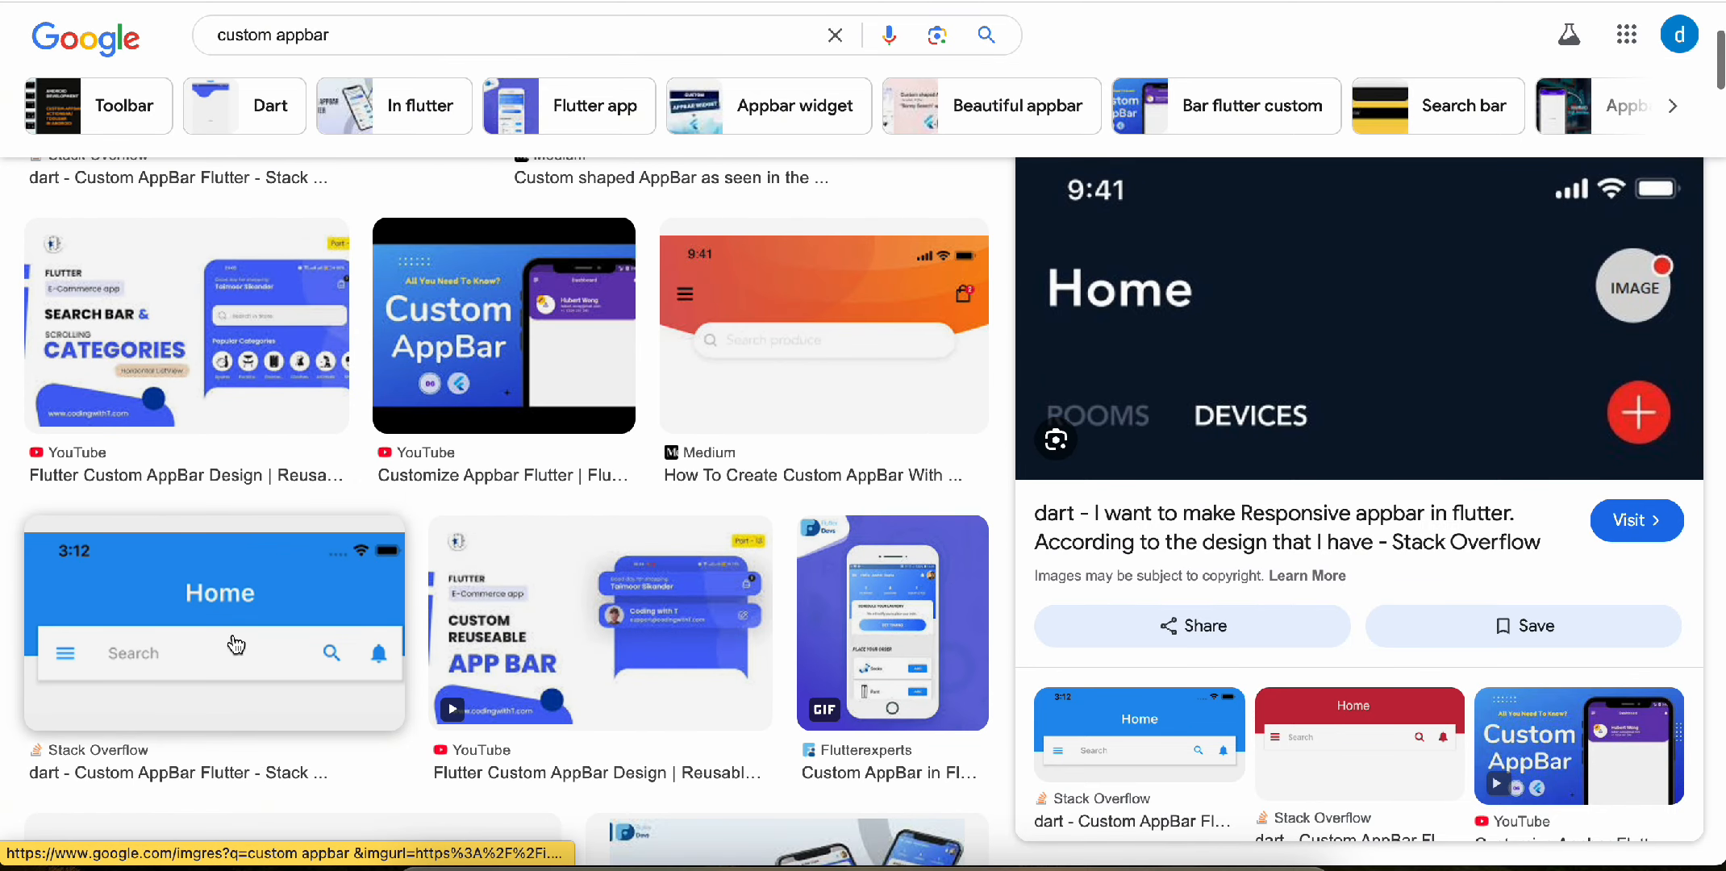
{"action": "left_click", "coordinate": [338, 643]}
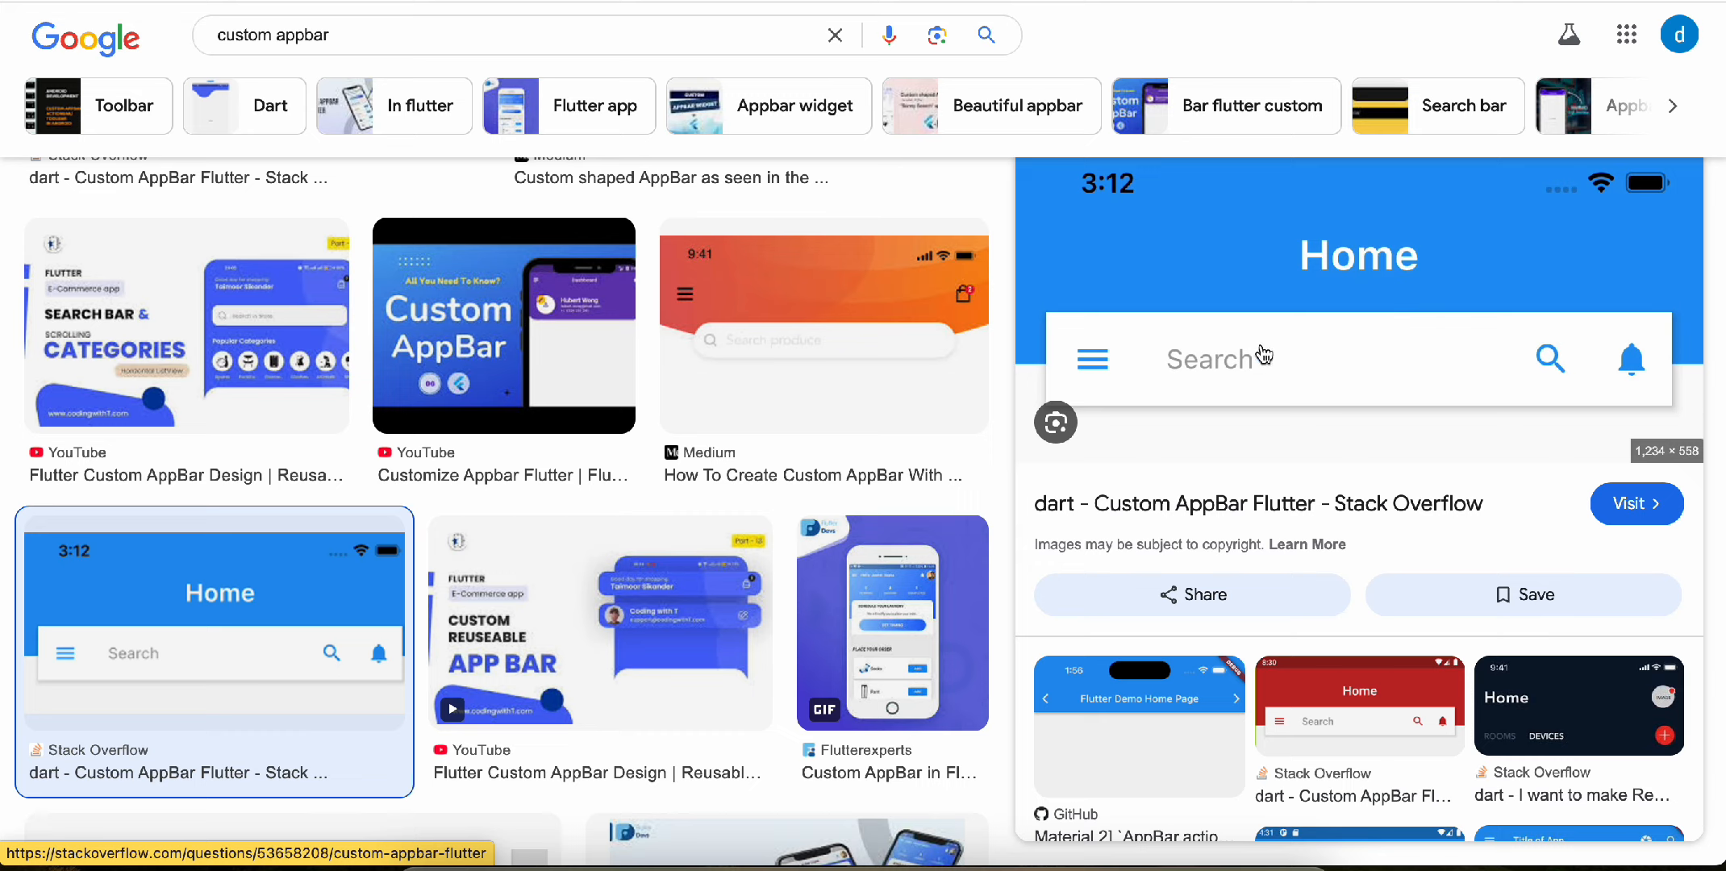